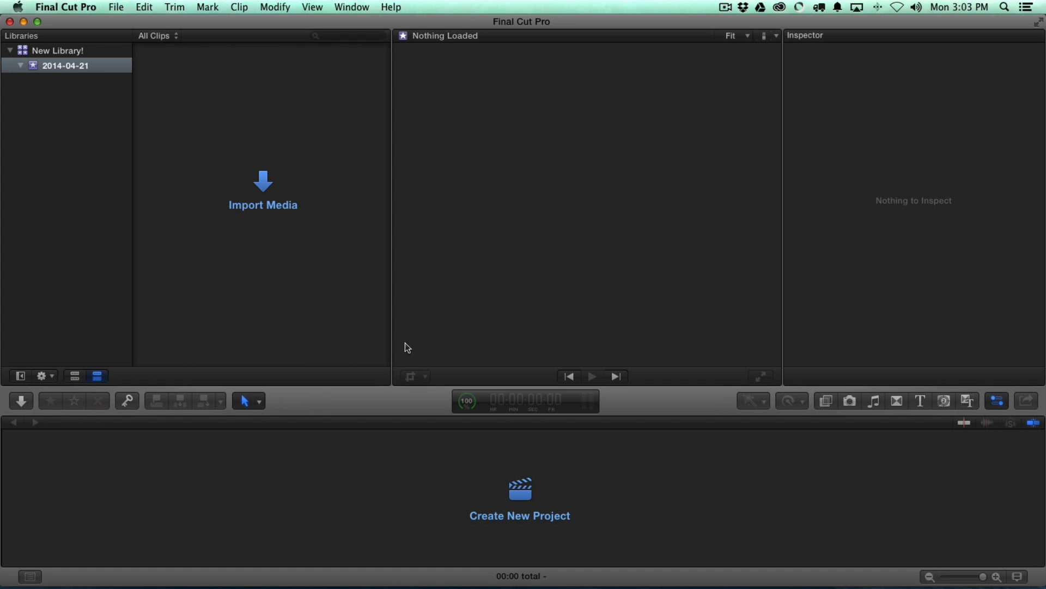
Switch to Finder, expand the 20131113.AAN folder in the 140421 footage, and select the FR8804 scene 307 take 3 WAV file.
key(super+Tab)
key(super+Tab)
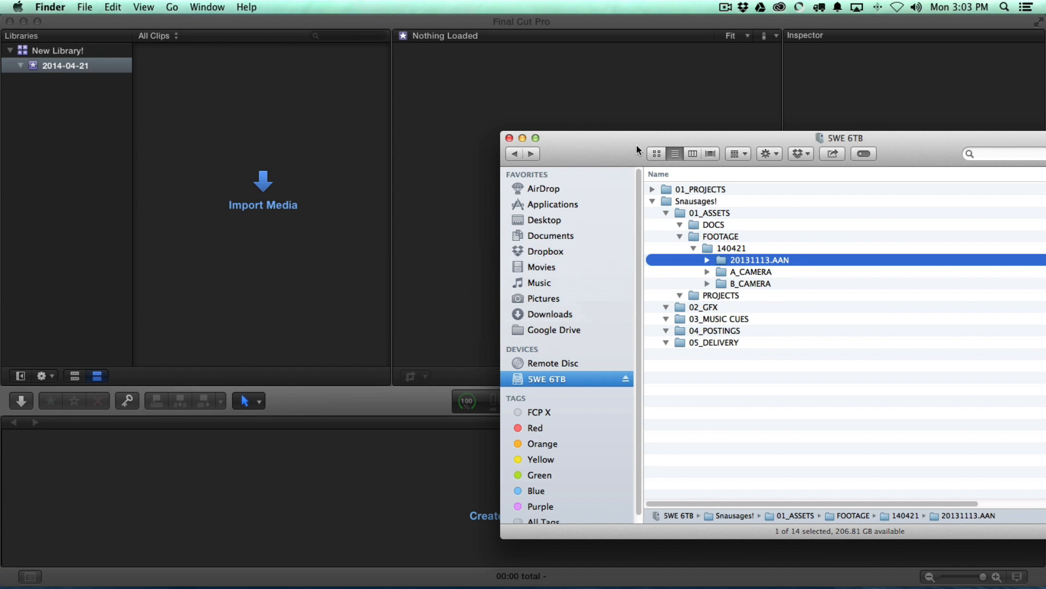
drag(600, 149, 434, 113)
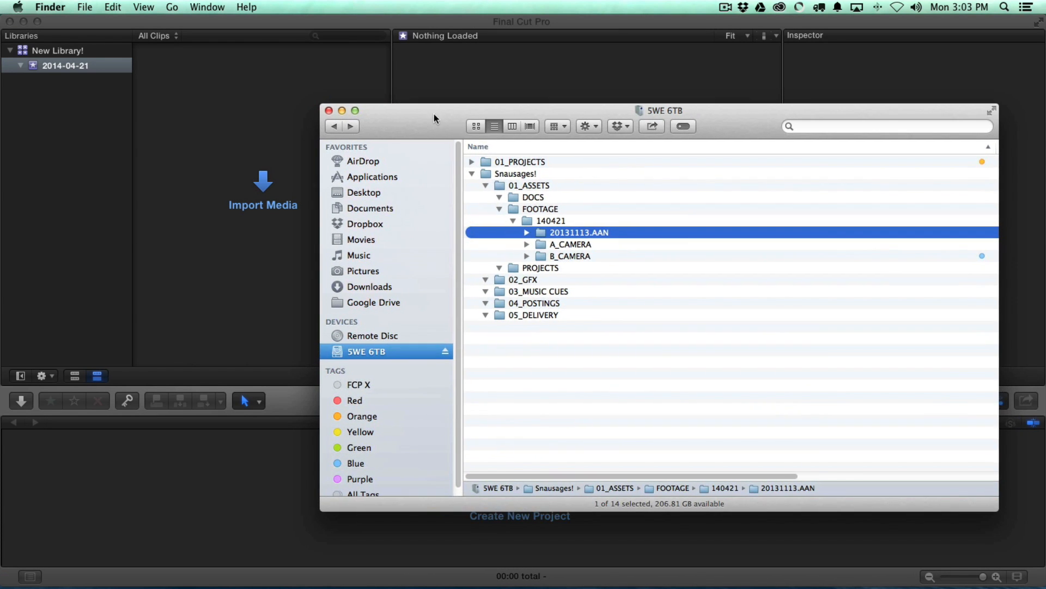
drag(996, 496, 956, 495)
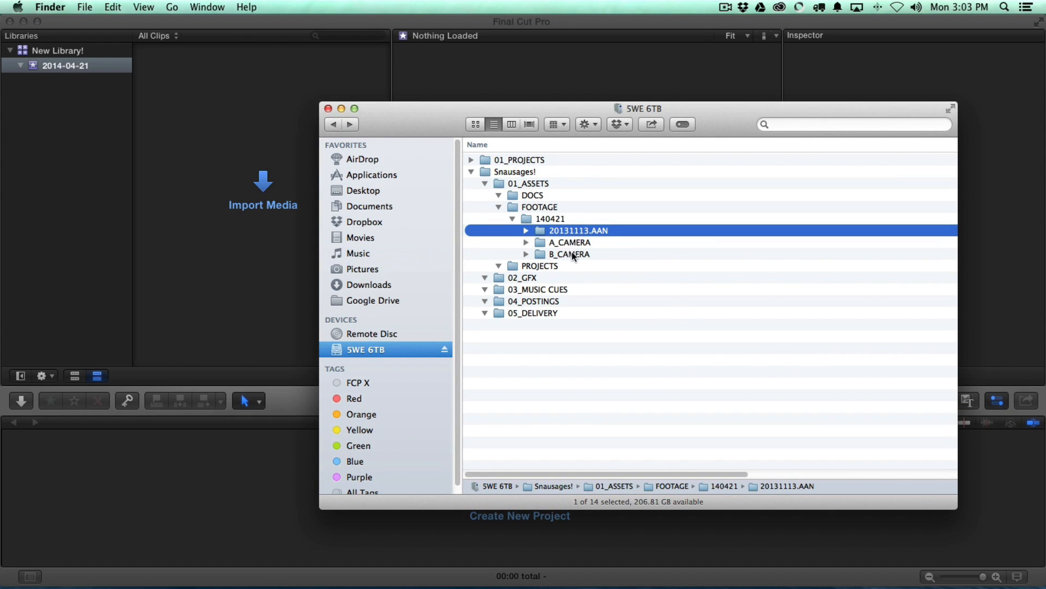
click(526, 230)
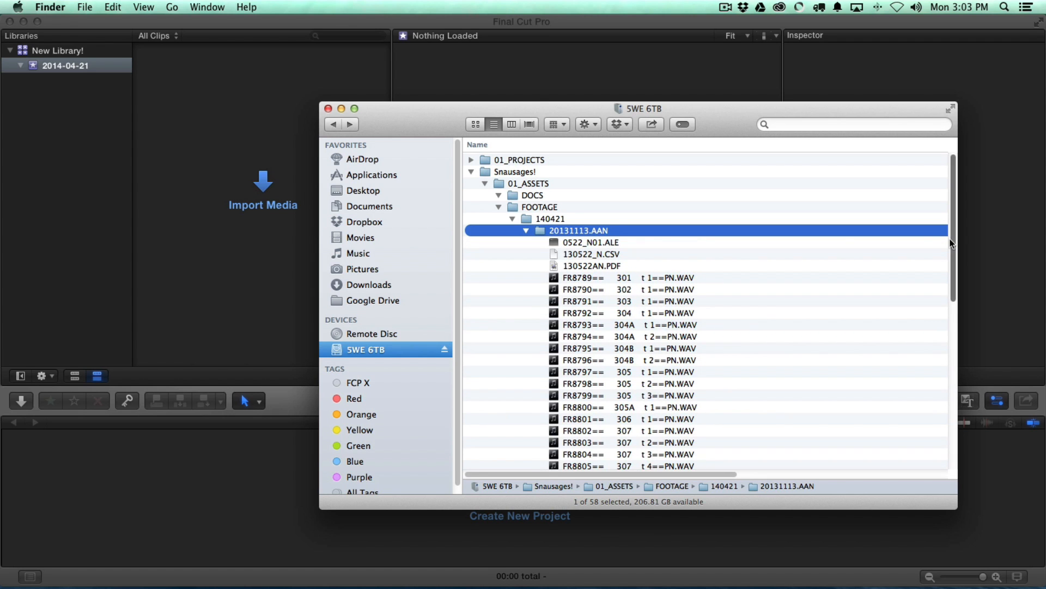
scroll(790, 305, down, 5)
click(682, 323)
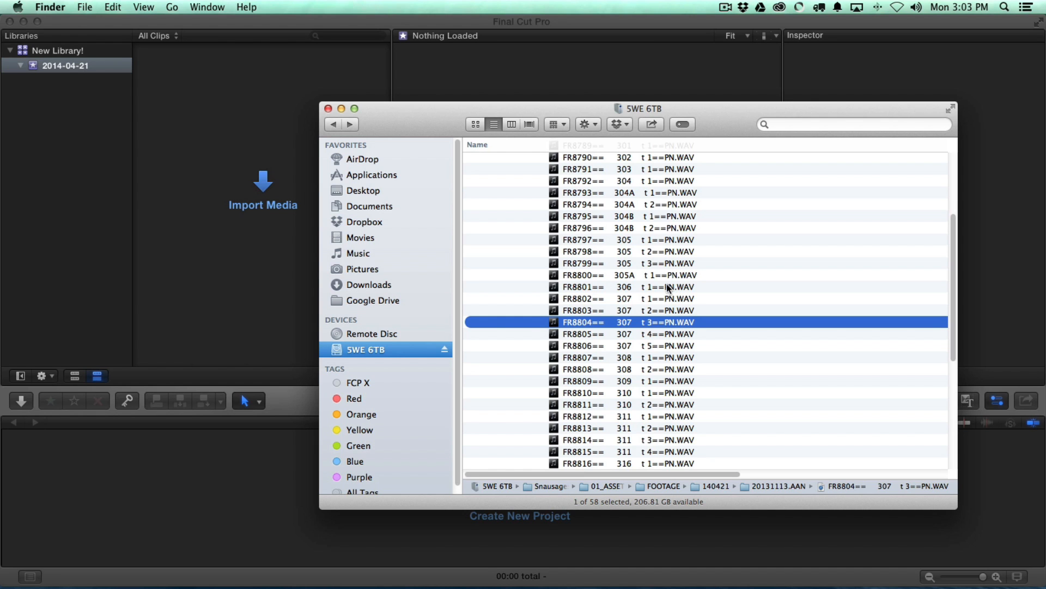
Launch Wave Agent, load the FR8804 scene 307 take 3 WAV file from Finder into it, and select the file.
key(super+space)
text(wave)
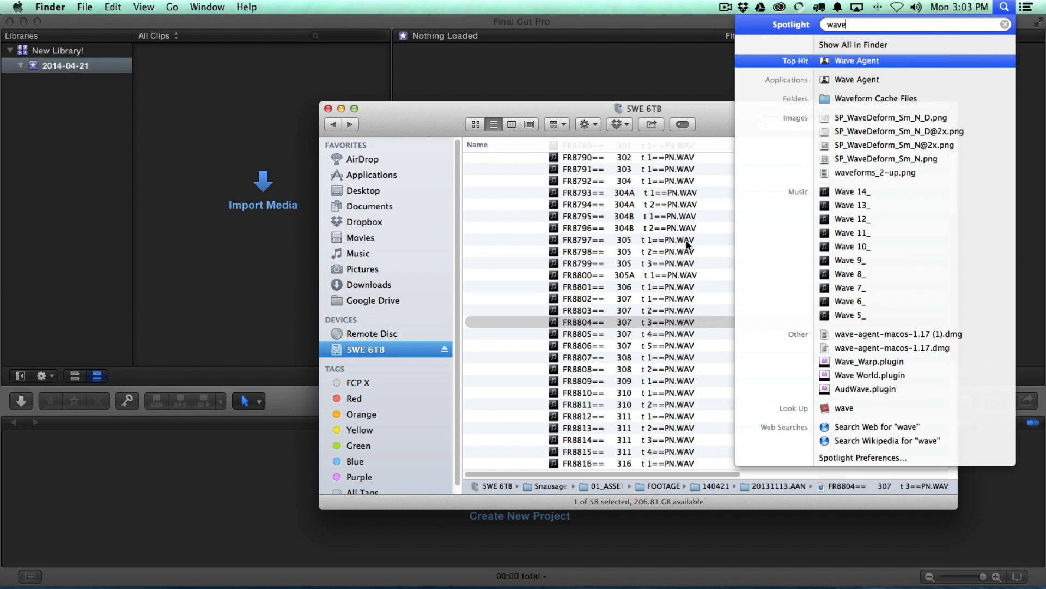
key(Return)
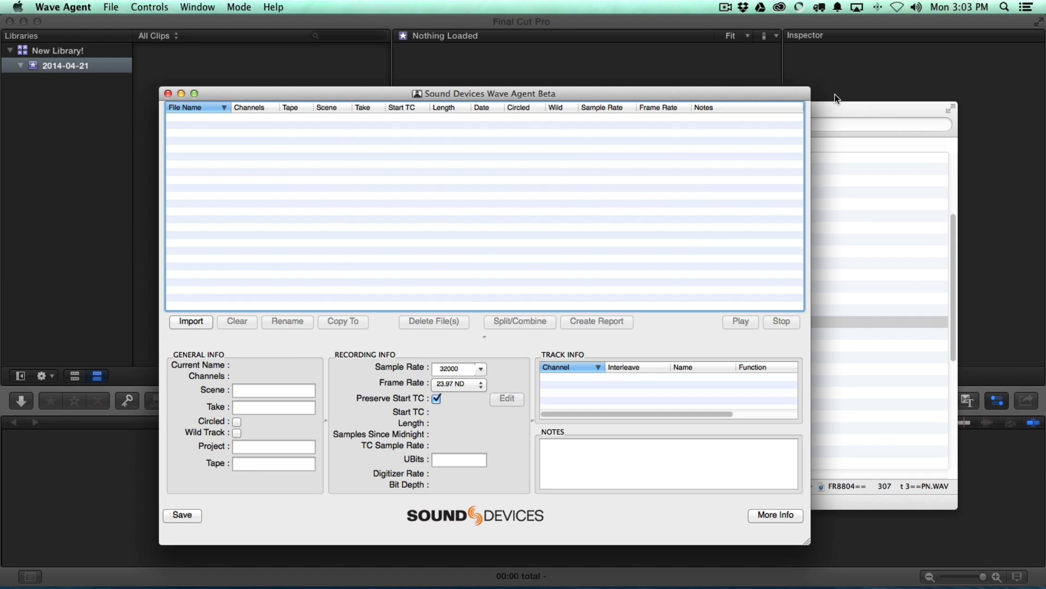
click(837, 111)
drag(440, 123, 645, 135)
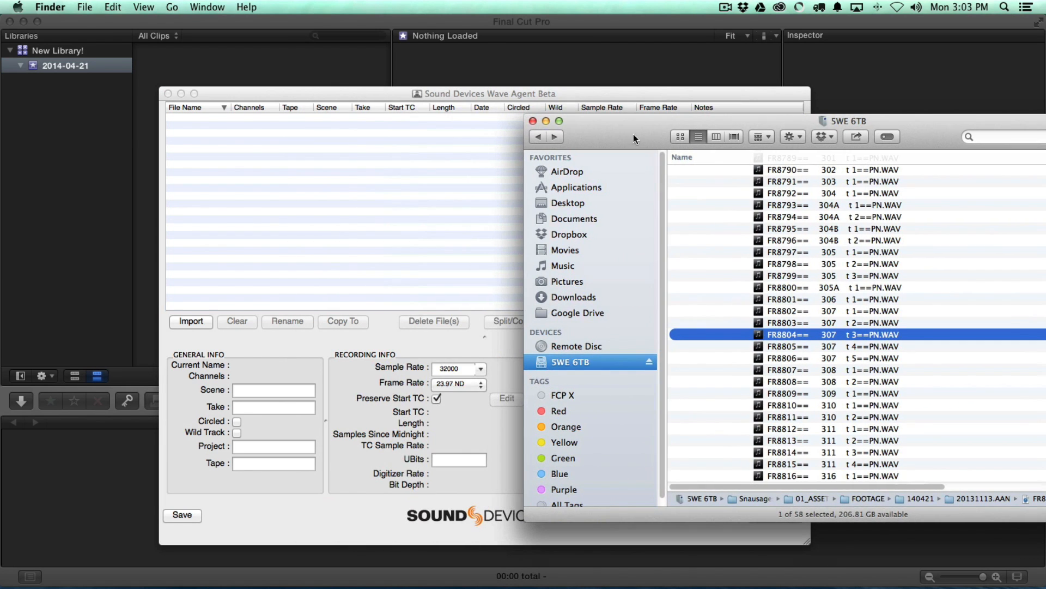
drag(763, 335, 257, 208)
click(290, 194)
click(228, 119)
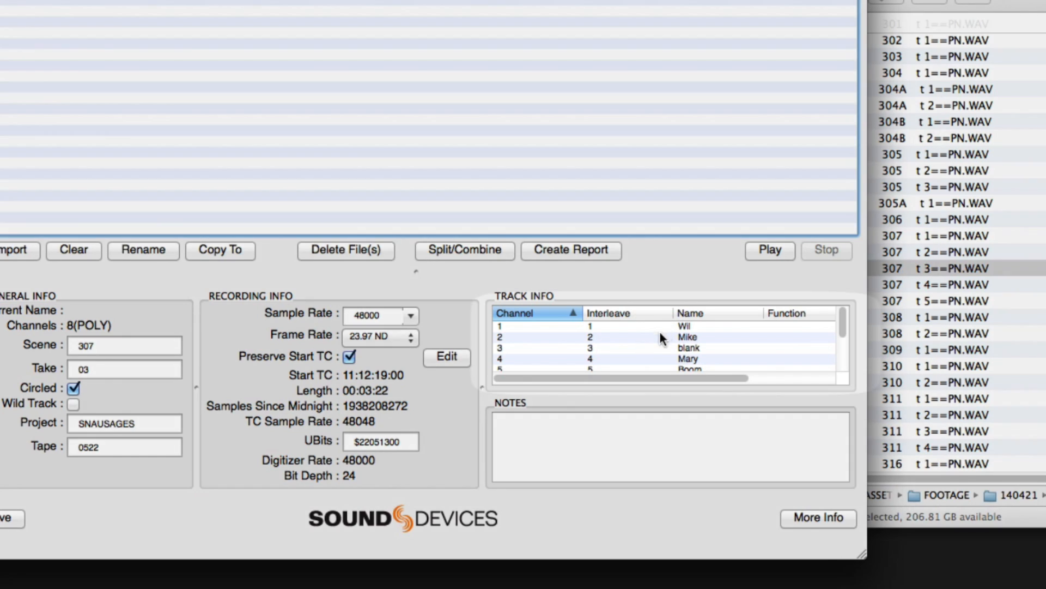
Examine the channel names in the WAV file's track info, from channel 1 through channel 8.
click(660, 323)
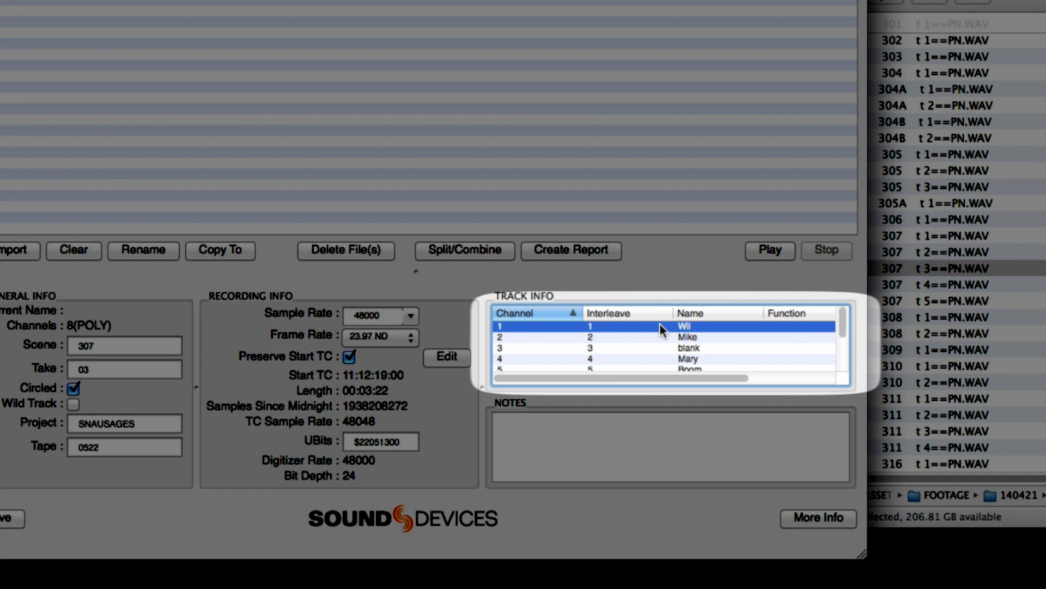
click(660, 335)
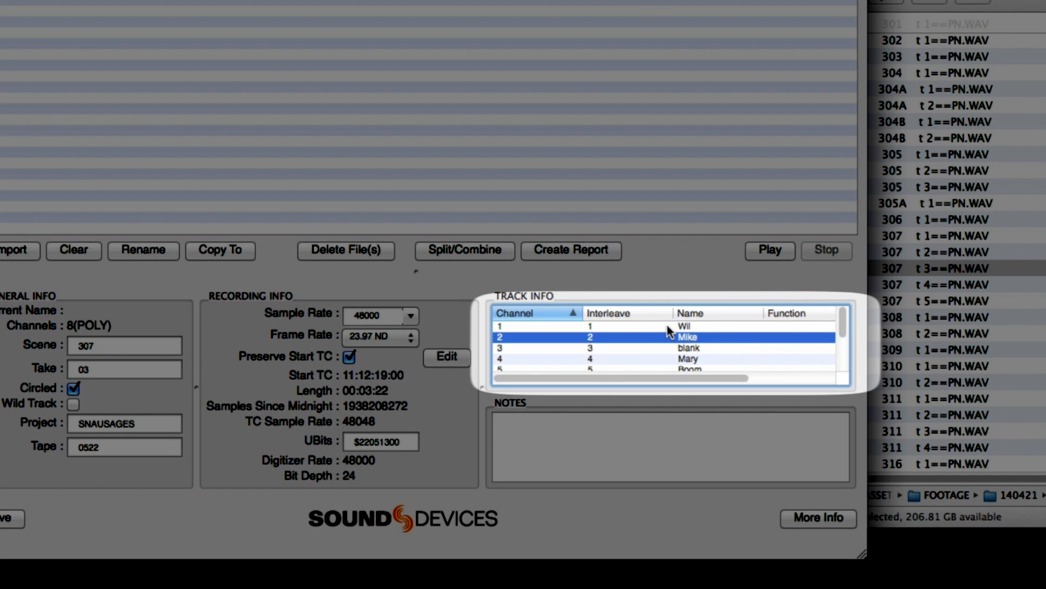
click(664, 325)
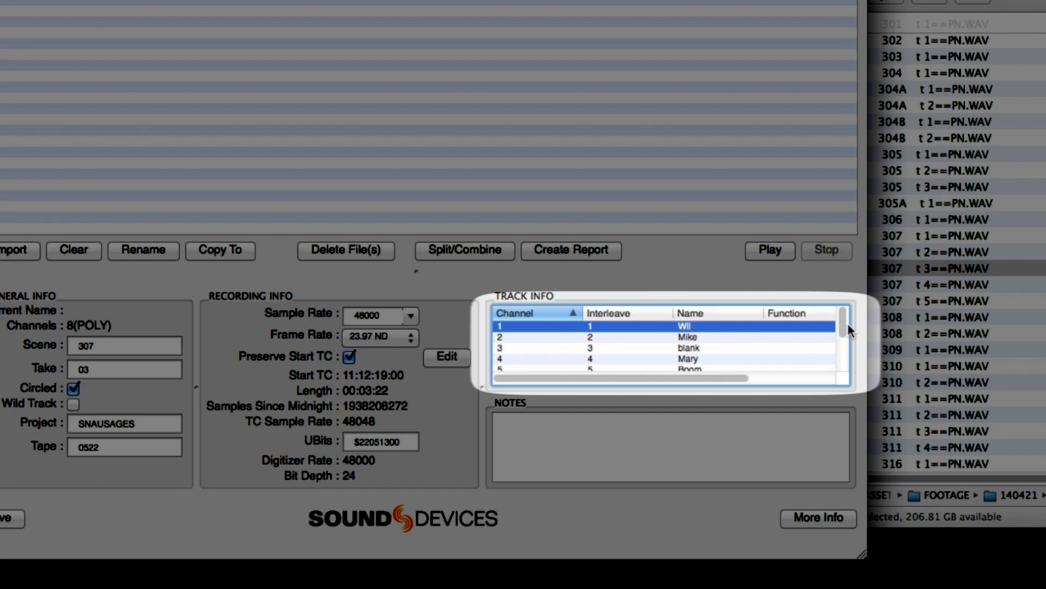
drag(845, 322, 842, 329)
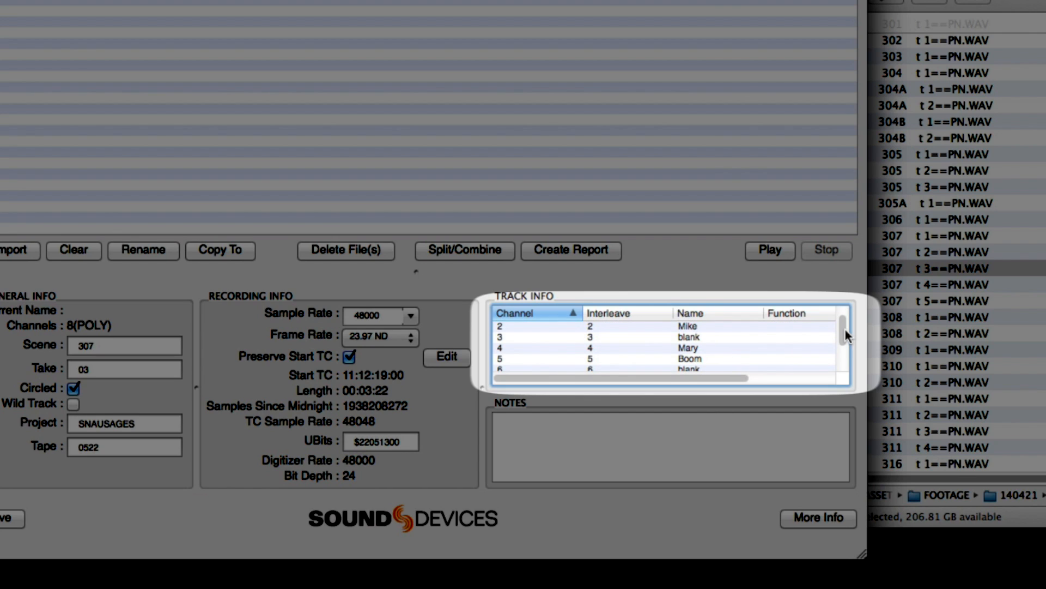
drag(845, 328, 842, 354)
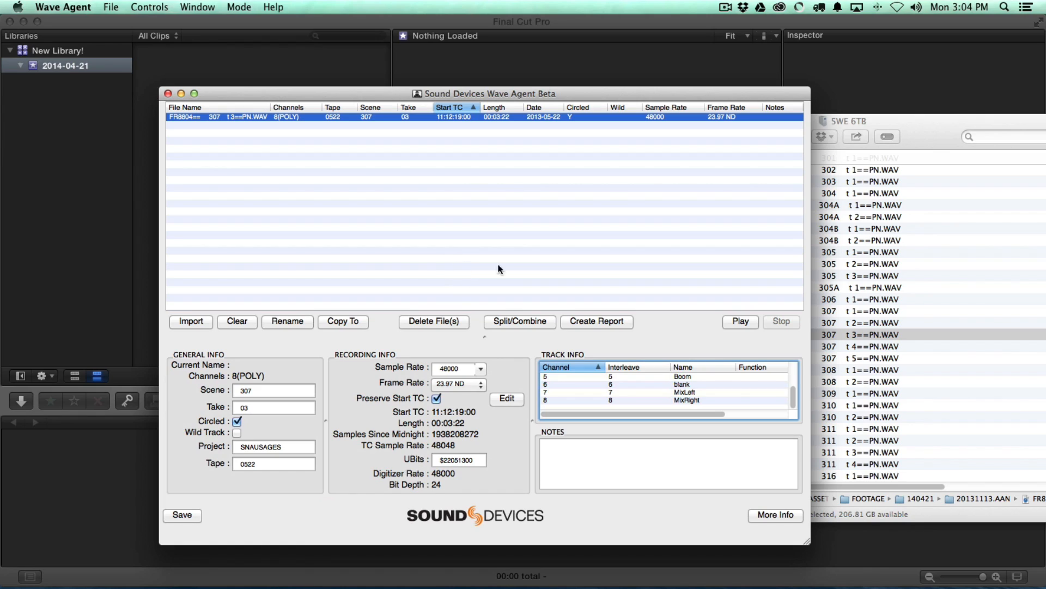
Return to Finder, collapse the 20131113.AAN folder, and import the A_CAMERA and B_CAMERA folders into the 2014-04-21 event in Final Cut Pro.
click(840, 119)
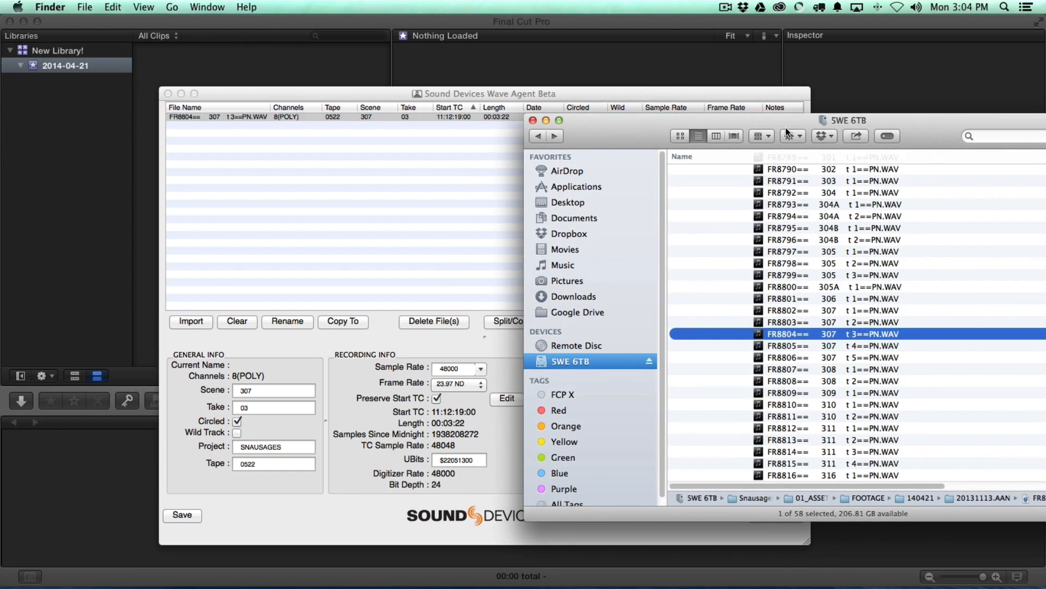
drag(841, 119, 701, 105)
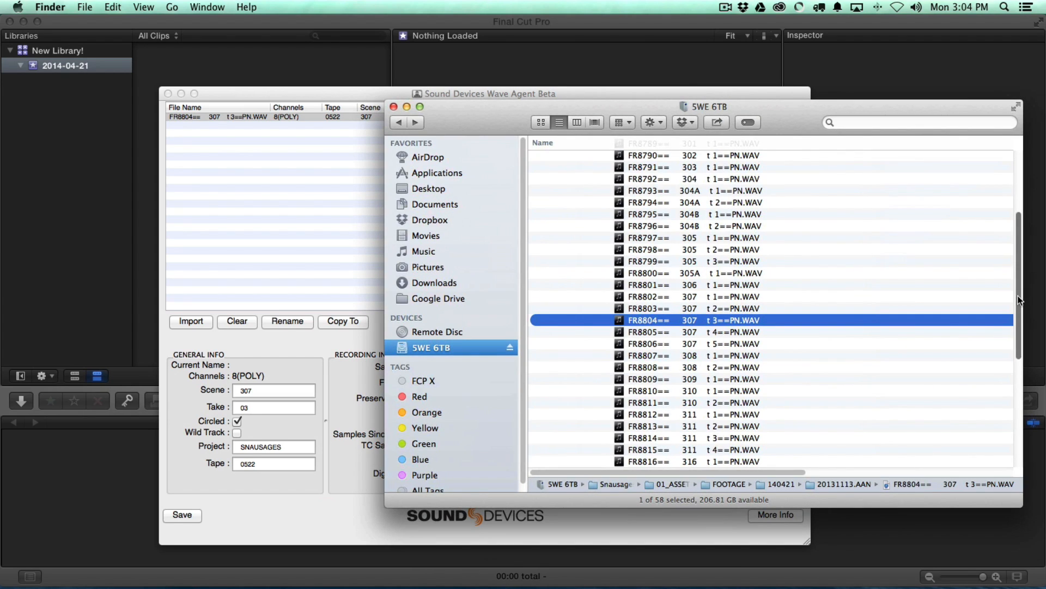
scroll(1008, 262, up, 5)
click(592, 229)
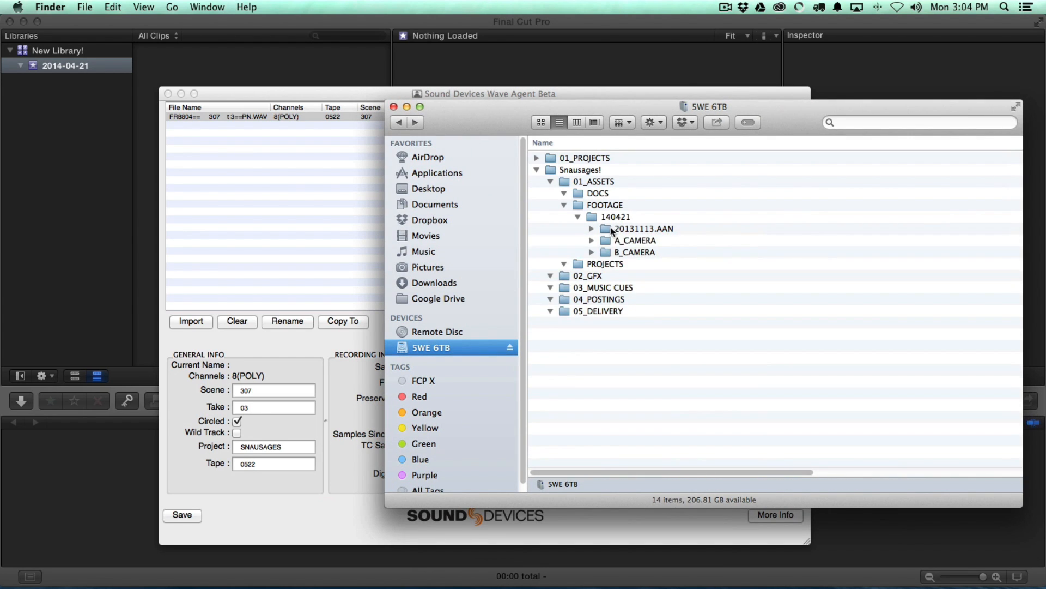
click(609, 239)
key(shift+Down)
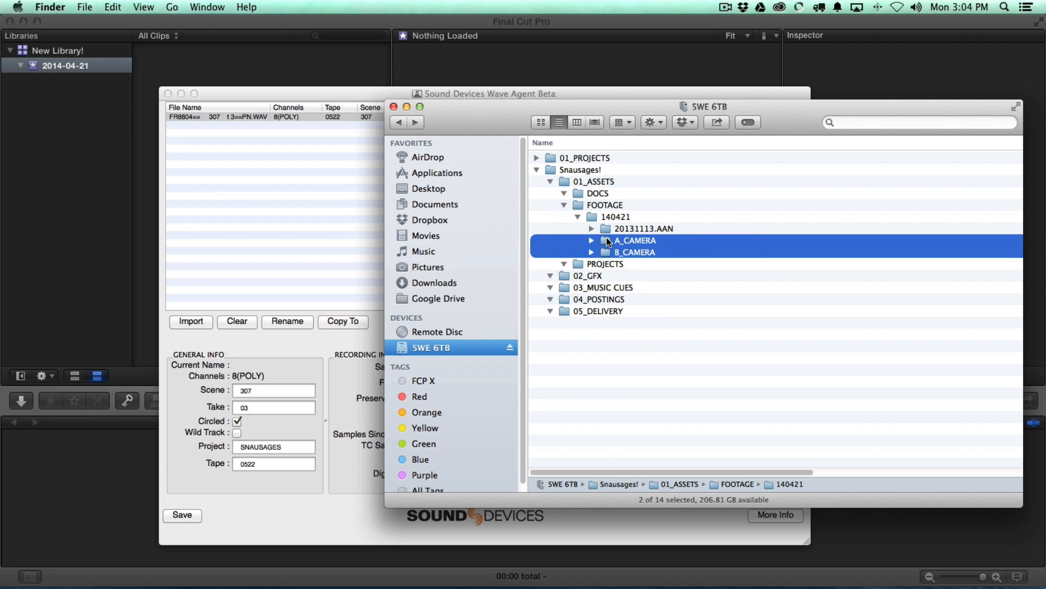
drag(606, 240, 44, 68)
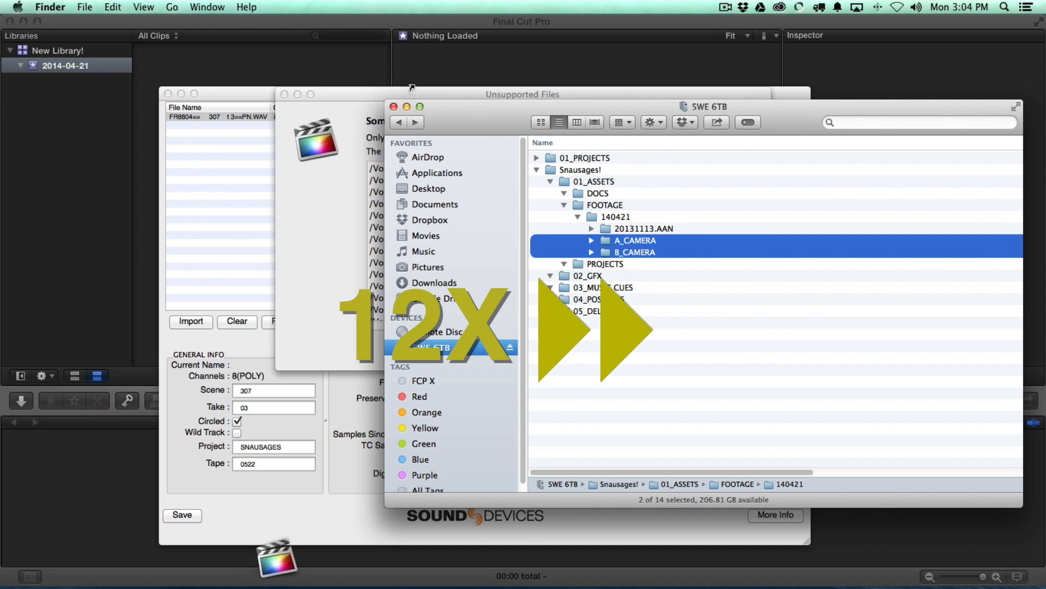
Dismiss the unsupported files notice and import the 20131113.AAN audio folder into the 2014-04-21 event.
drag(755, 212, 754, 283)
click(736, 352)
key(super+Tab)
drag(606, 227, 48, 69)
click(752, 350)
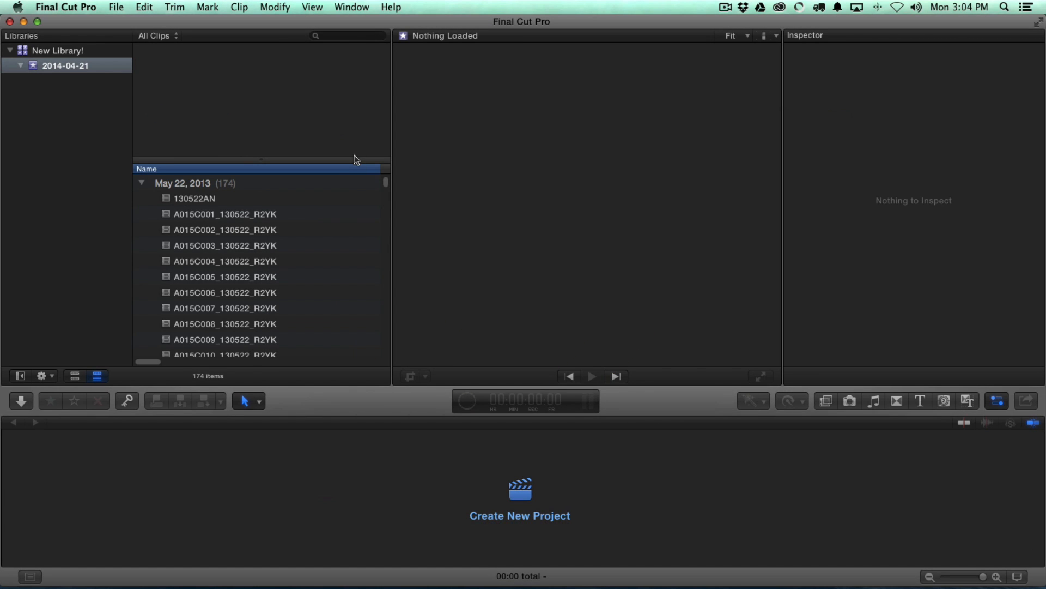
Enlarge the browser's clip list by shrinking the filmstrip area and widening the browser, and select clip A015C001_130522_R2YK.
drag(354, 159, 345, 76)
drag(392, 171, 403, 170)
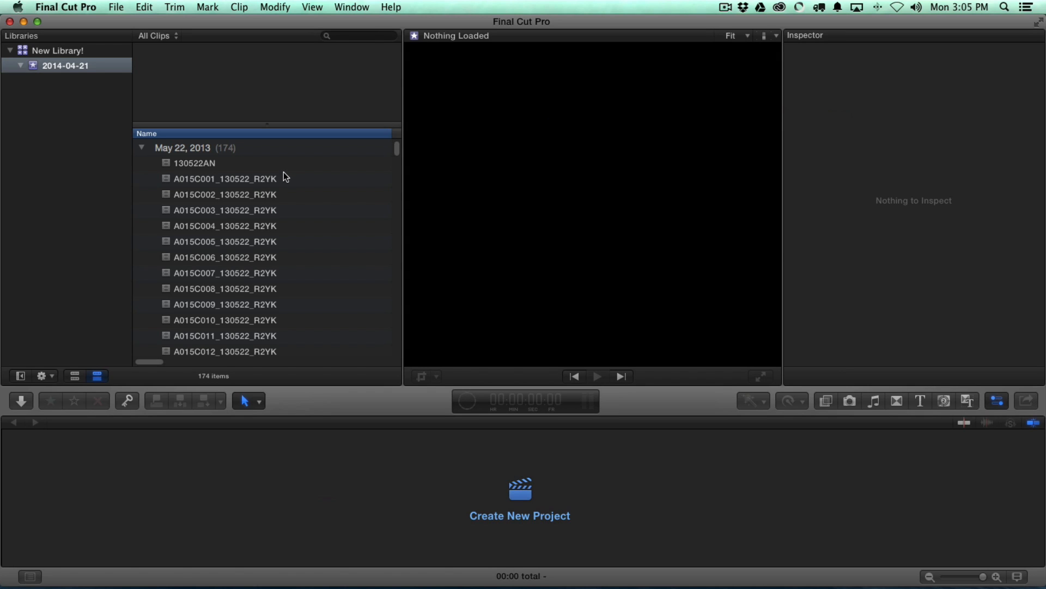
click(364, 35)
click(233, 179)
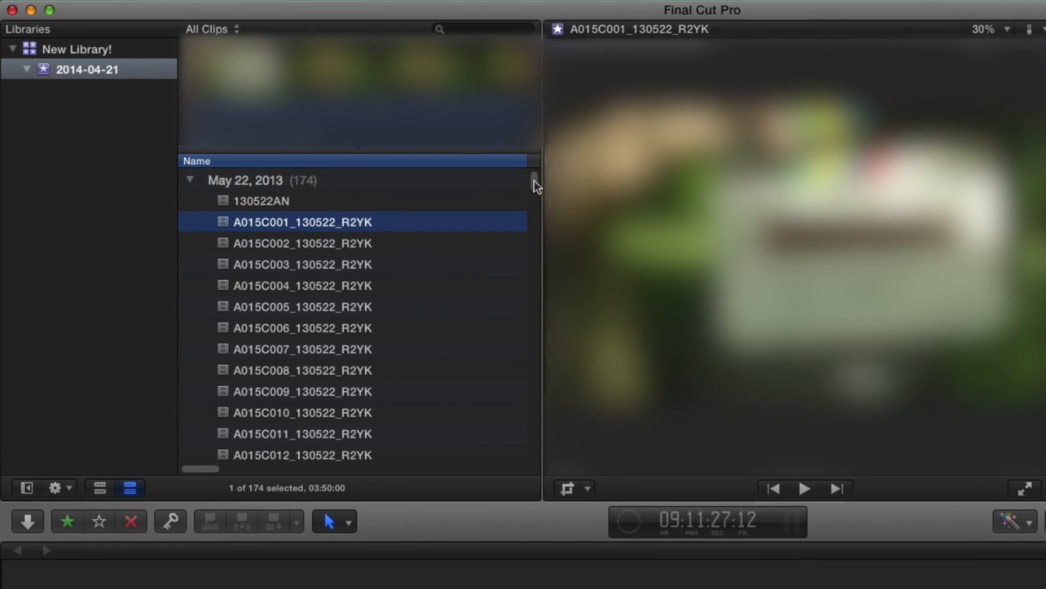
Look through the imported A camera, B camera and FR audio clips in the event's clip list.
drag(446, 161, 446, 208)
drag(534, 235, 539, 390)
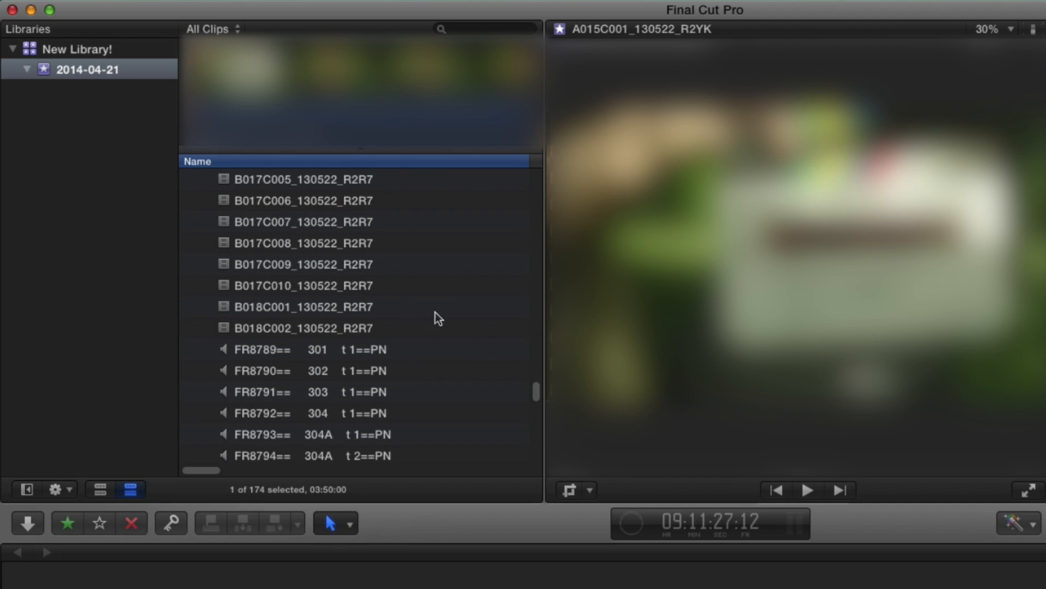
scroll(345, 385, down, 5)
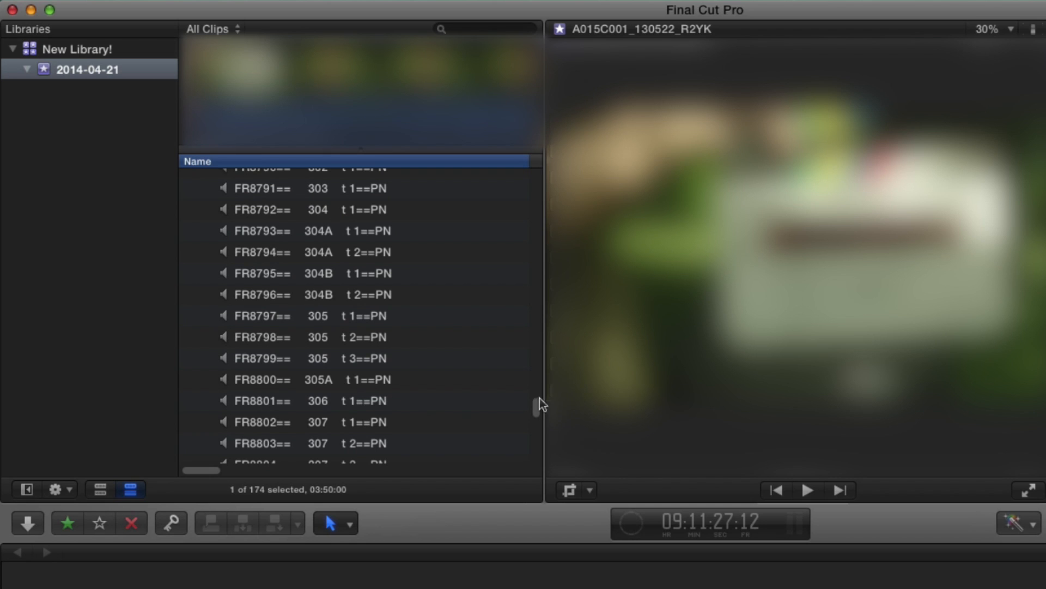
drag(540, 404, 445, 163)
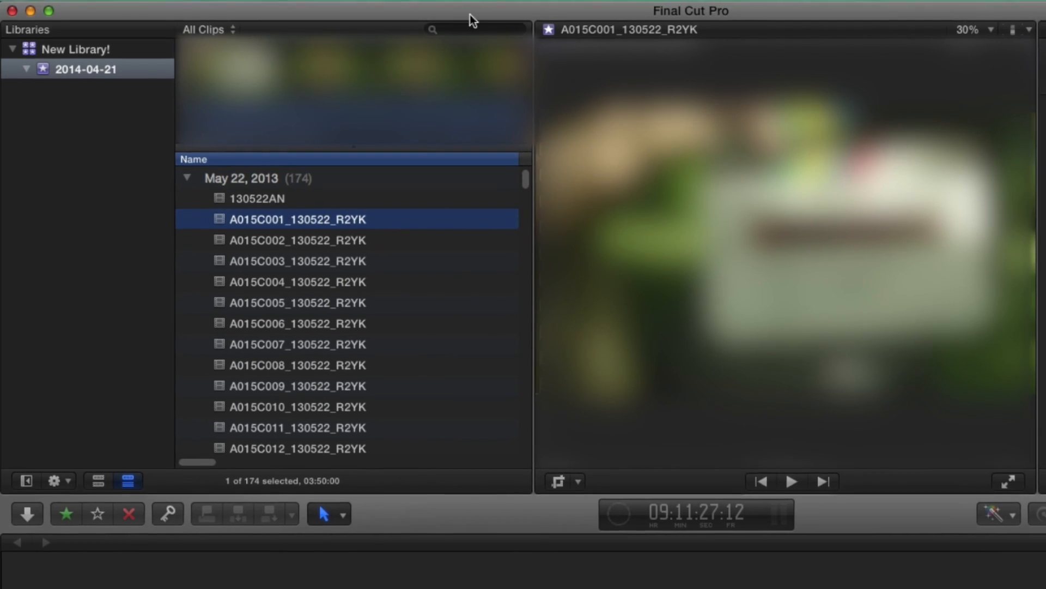
Filter the event's clips by "a0" and set the Camera Angle of A015C001_130522_R2YK to CAM_A.
click(480, 29)
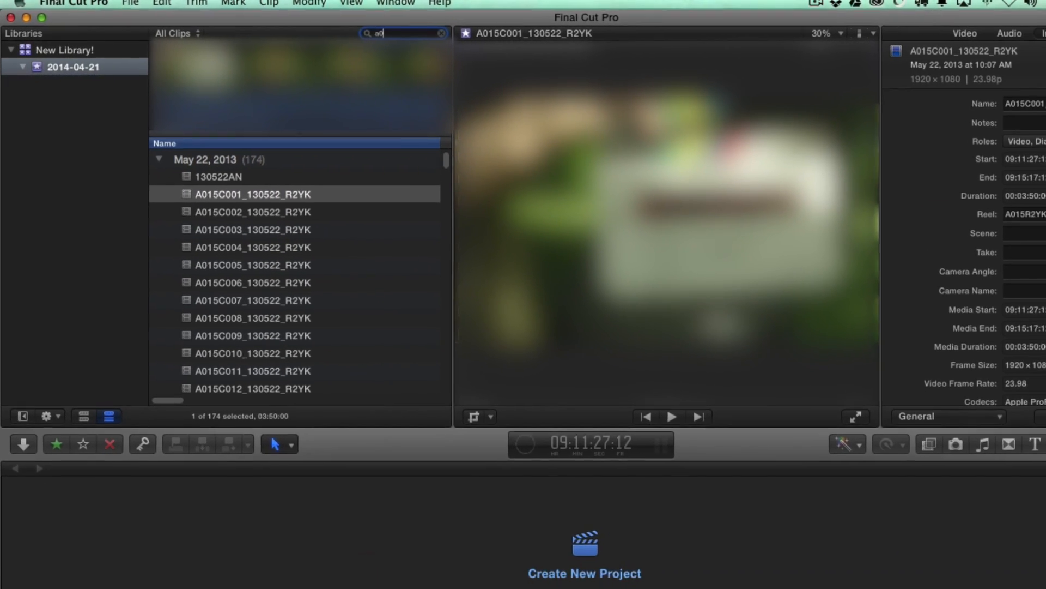
text(a0)
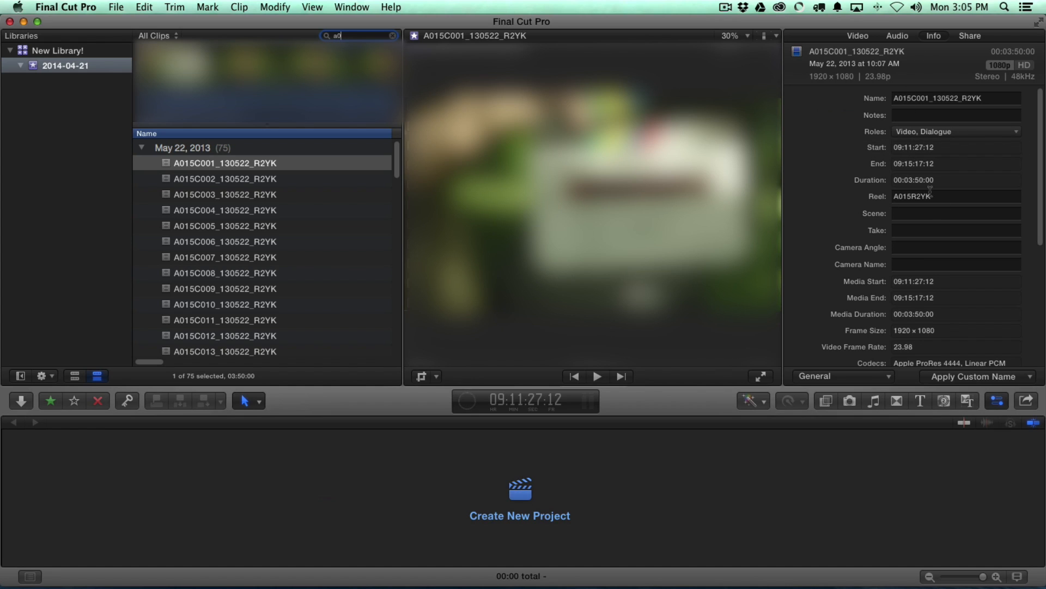
click(862, 379)
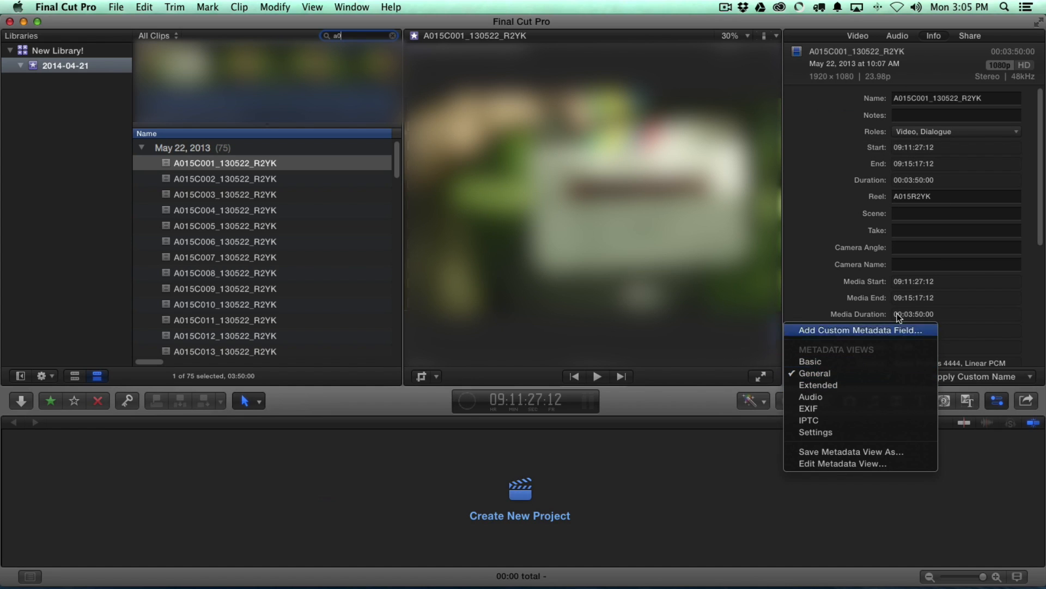
click(897, 288)
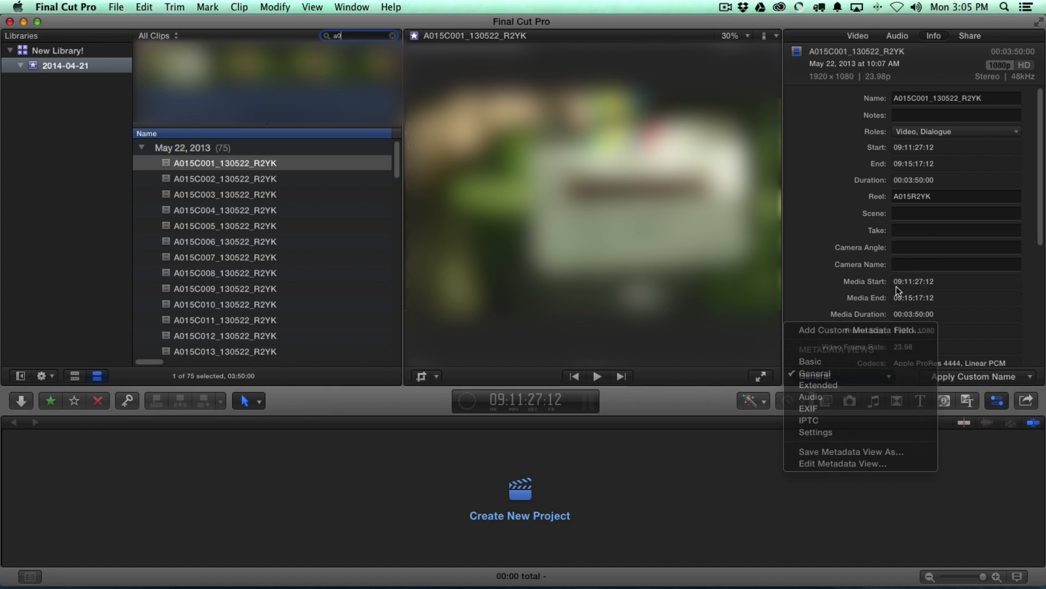
click(910, 245)
text(CAM_A)
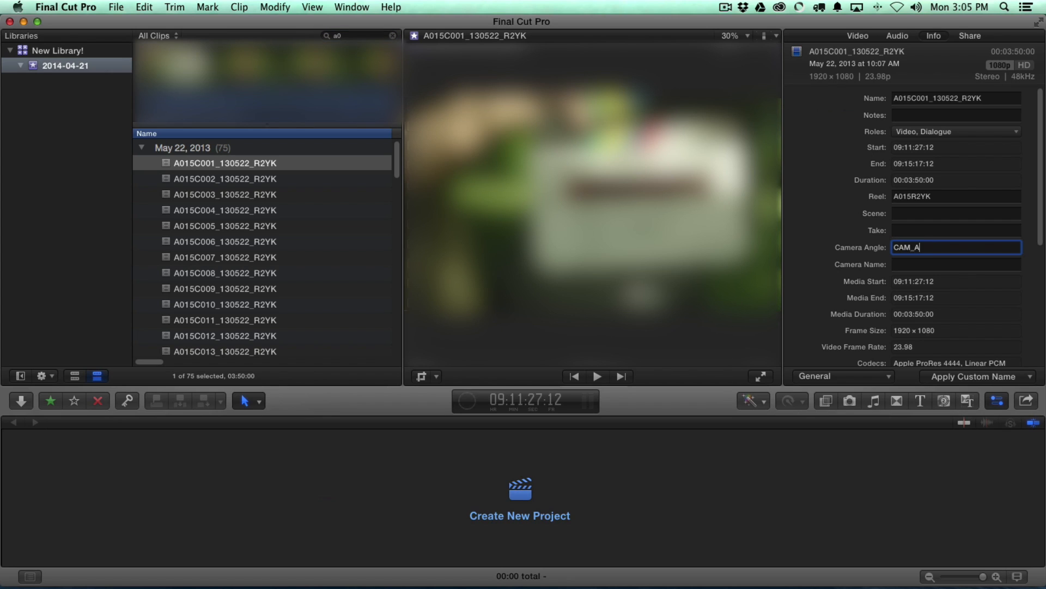
key(Return)
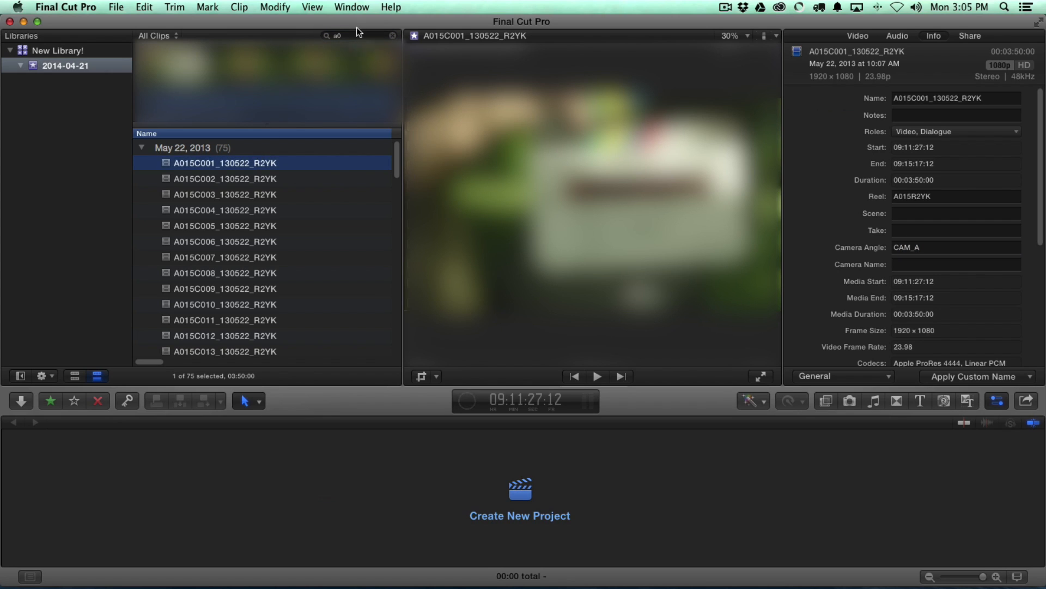
Select all the filtered A camera clips, set their Camera Angle to CAM_A, and reselect the first clip.
click(357, 36)
click(209, 165)
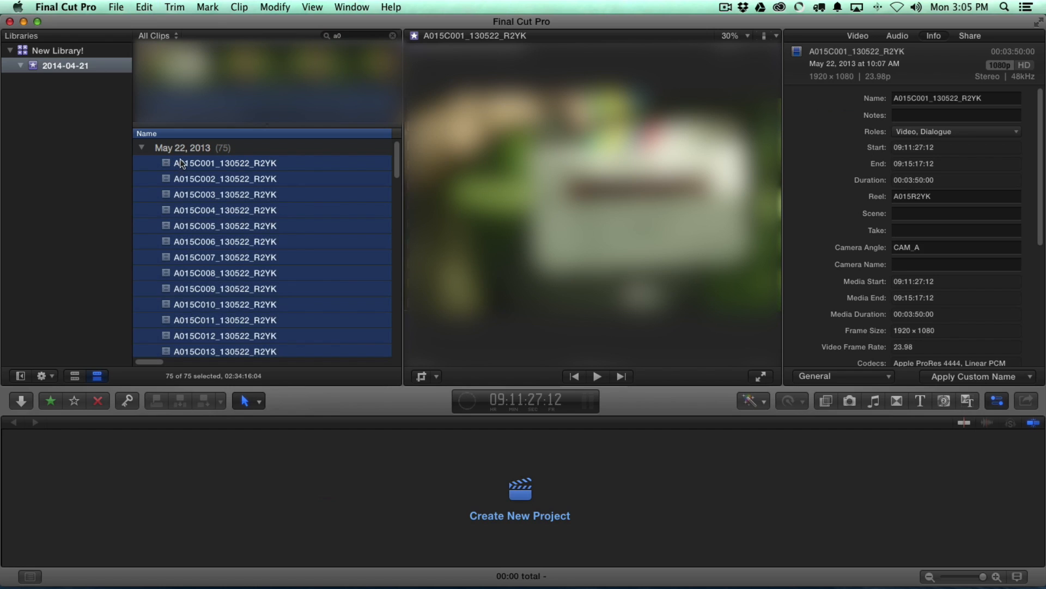
key(super+a)
click(924, 250)
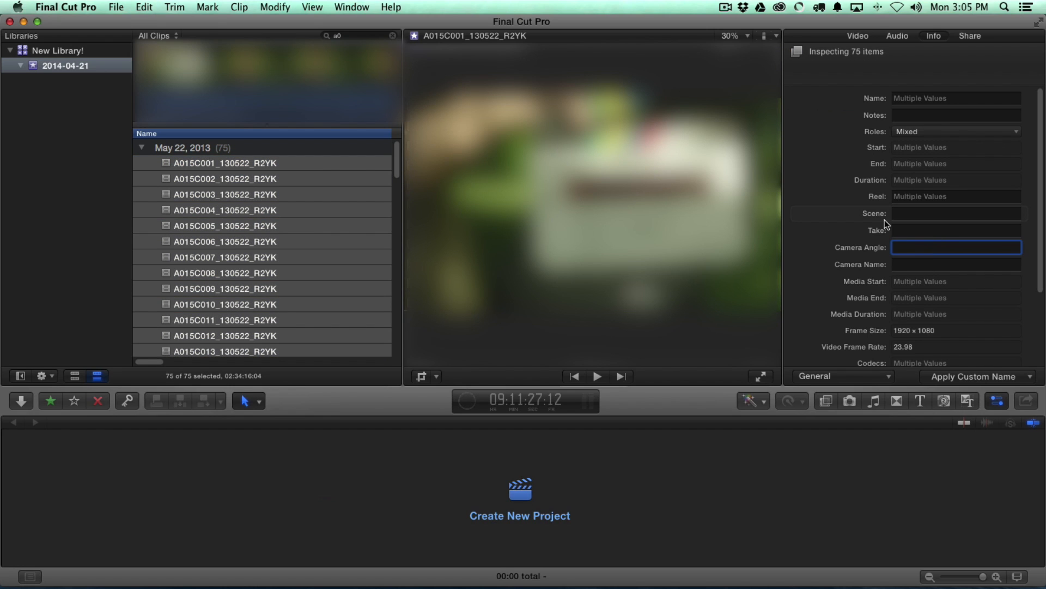
text(CAM_A)
key(Return)
click(277, 165)
Set the Camera Angle of all clips matching the filter "b0" to CAM_B, and clear the filter after checking the first clip.
click(336, 34)
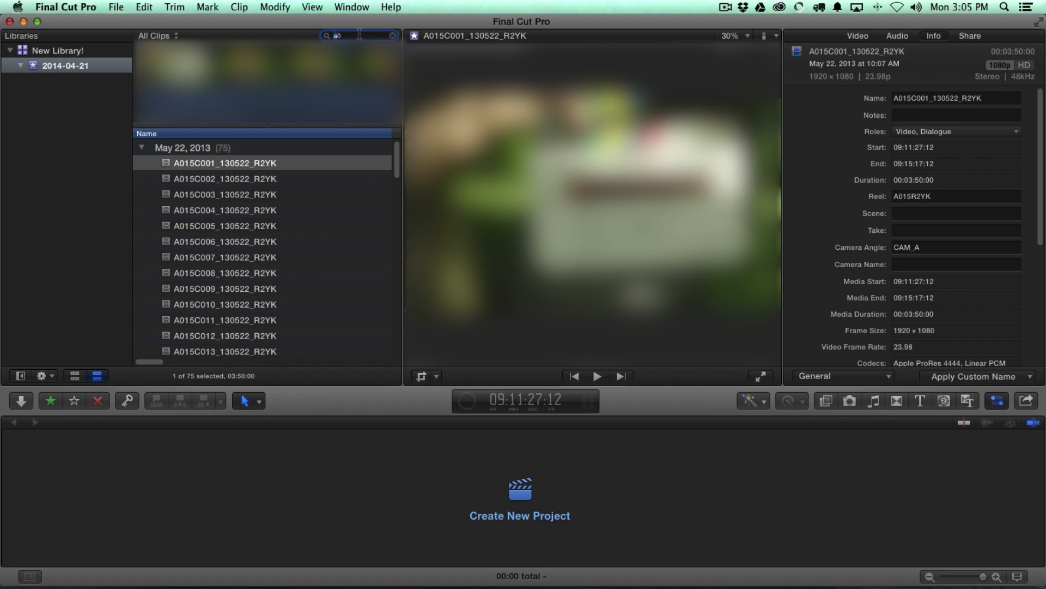
text(b0)
click(305, 161)
key(super+a)
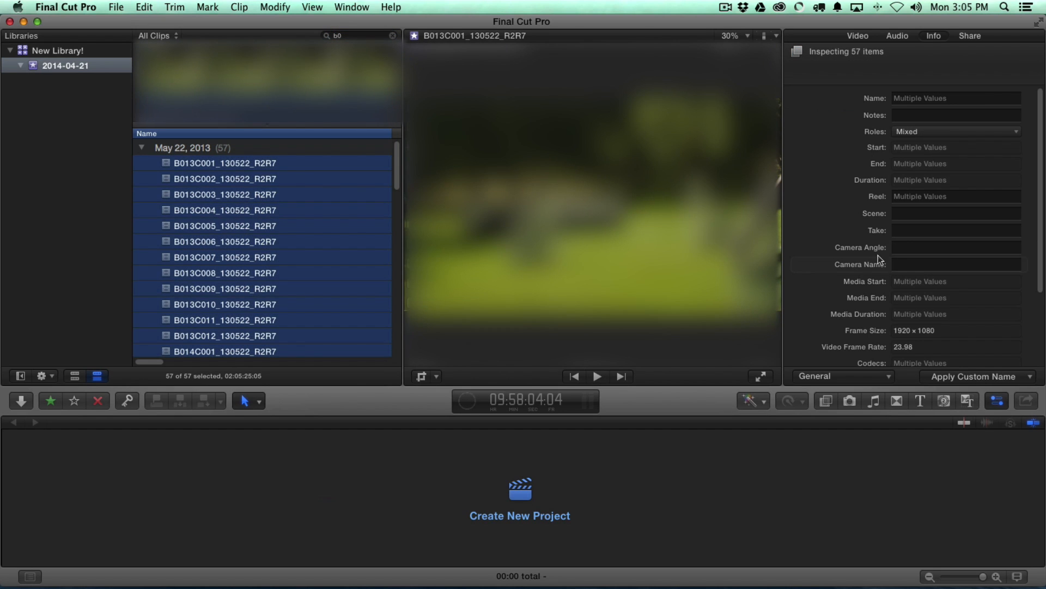
click(906, 246)
text(CAM_B)
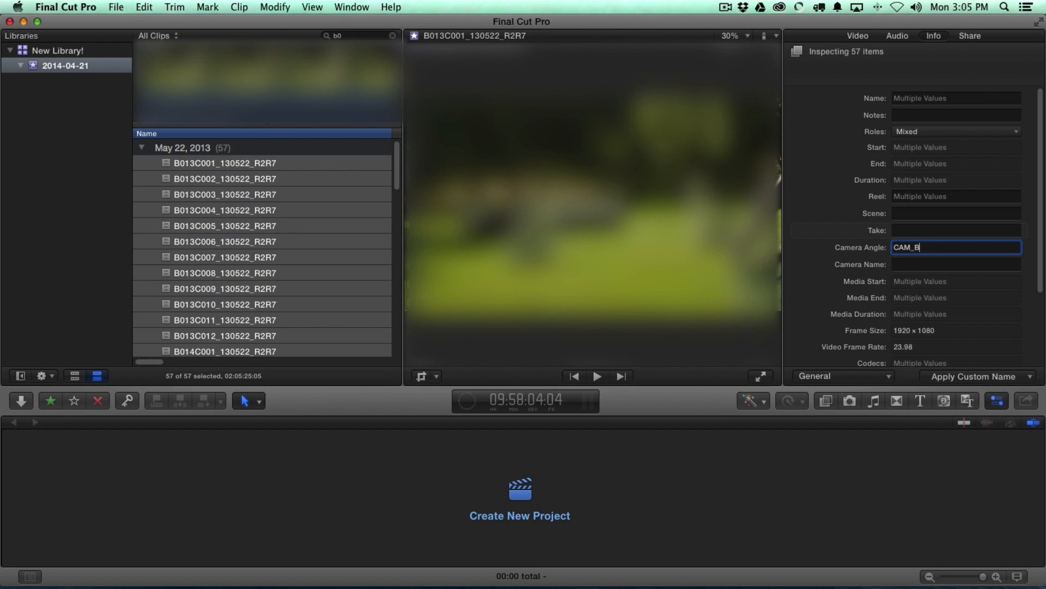
key(Return)
click(346, 163)
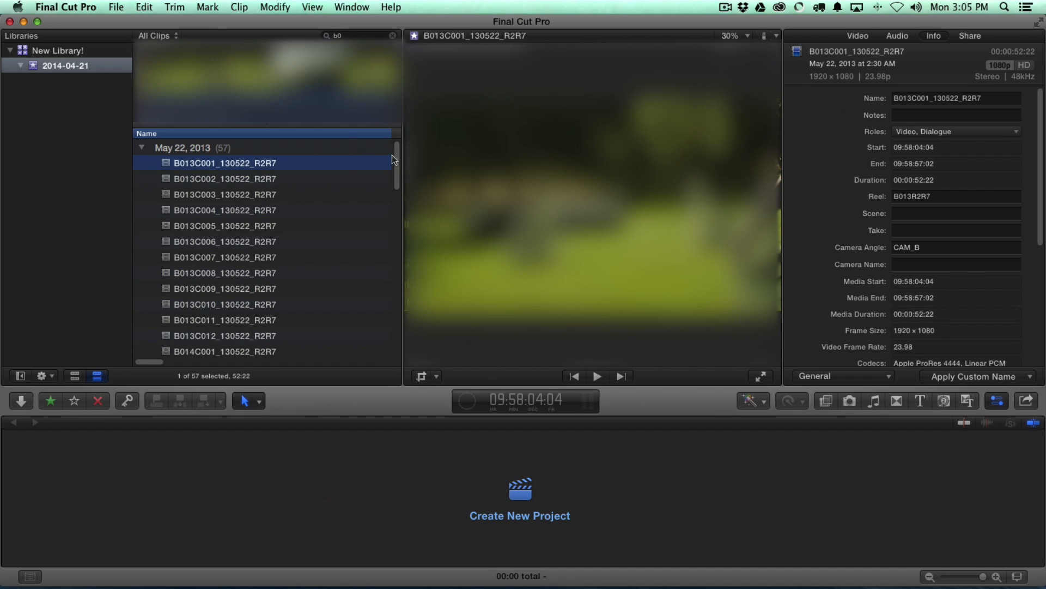
click(392, 35)
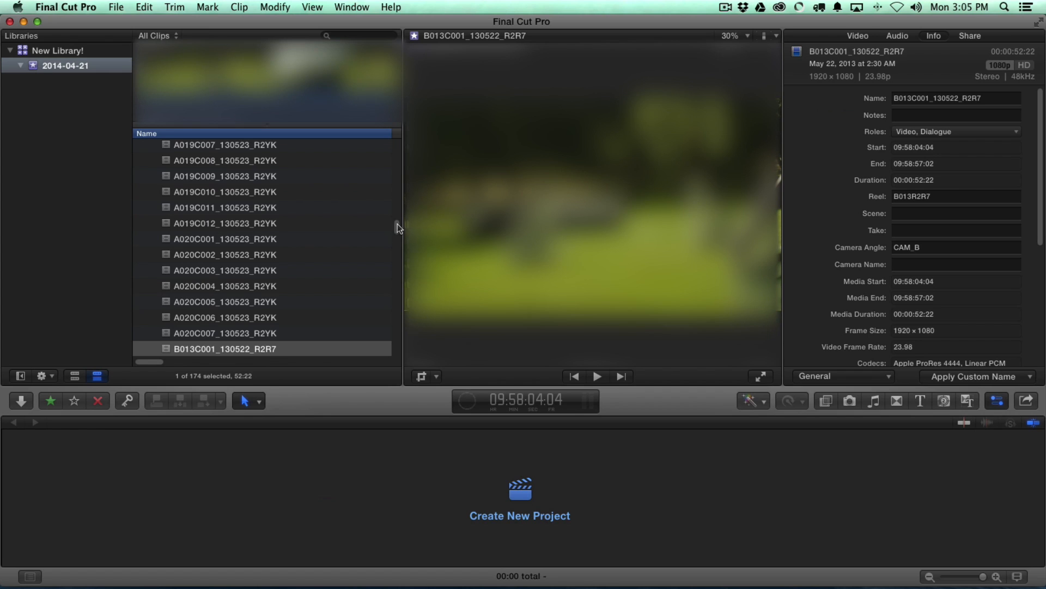
Look through the FR audio clips' names and their Scene and Shot/Take metadata in the event's clip list.
drag(398, 227, 398, 345)
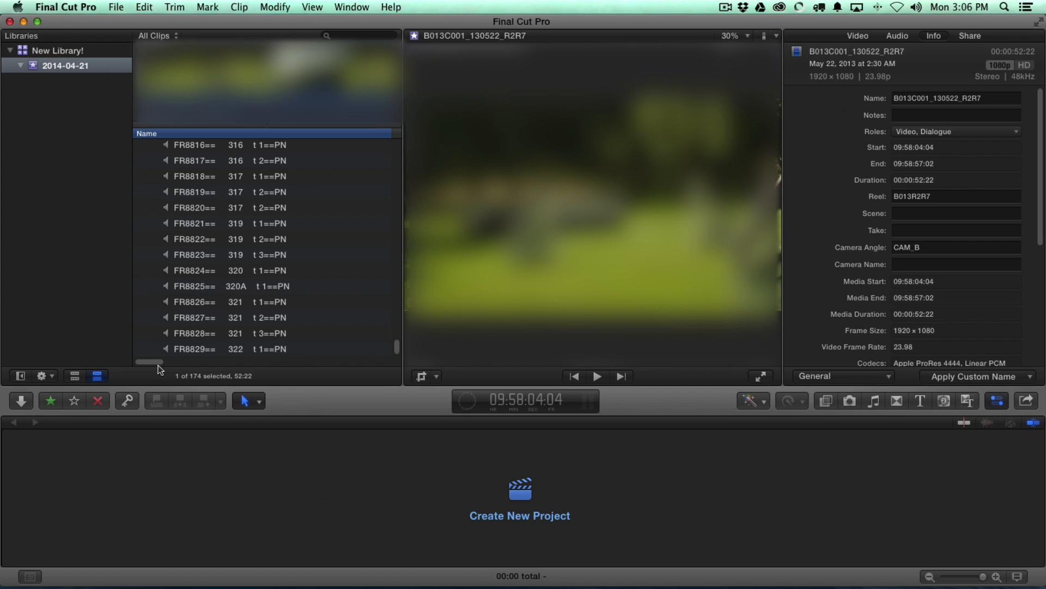
drag(153, 362, 187, 361)
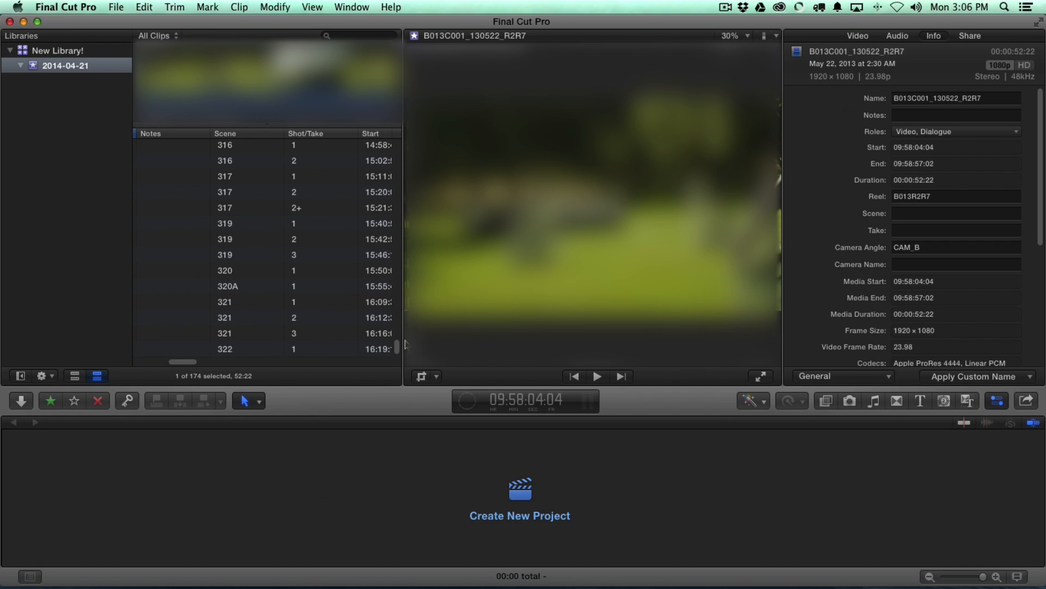
drag(398, 344, 398, 321)
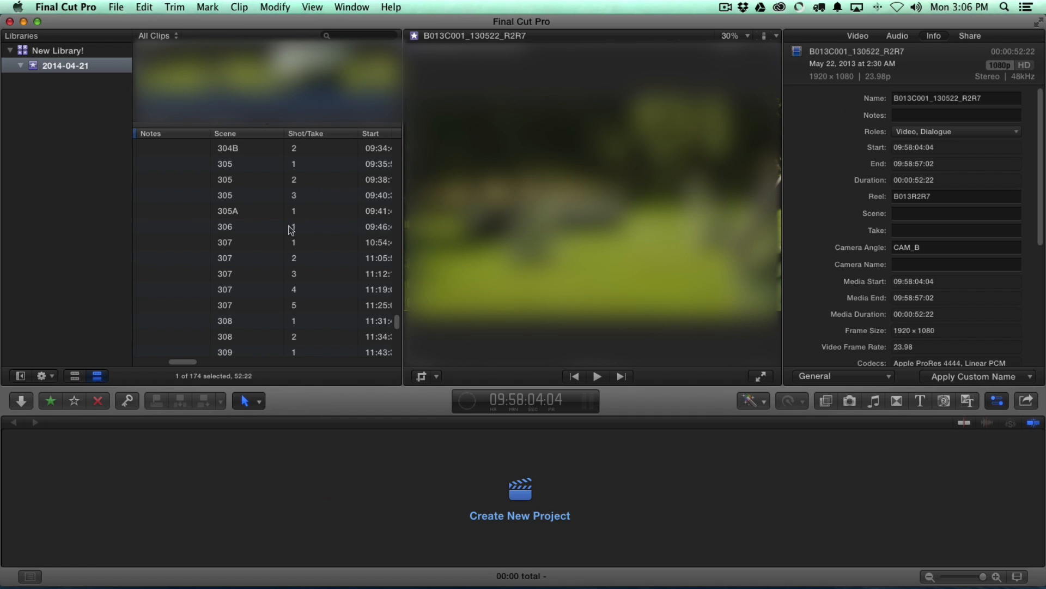
drag(189, 362, 152, 360)
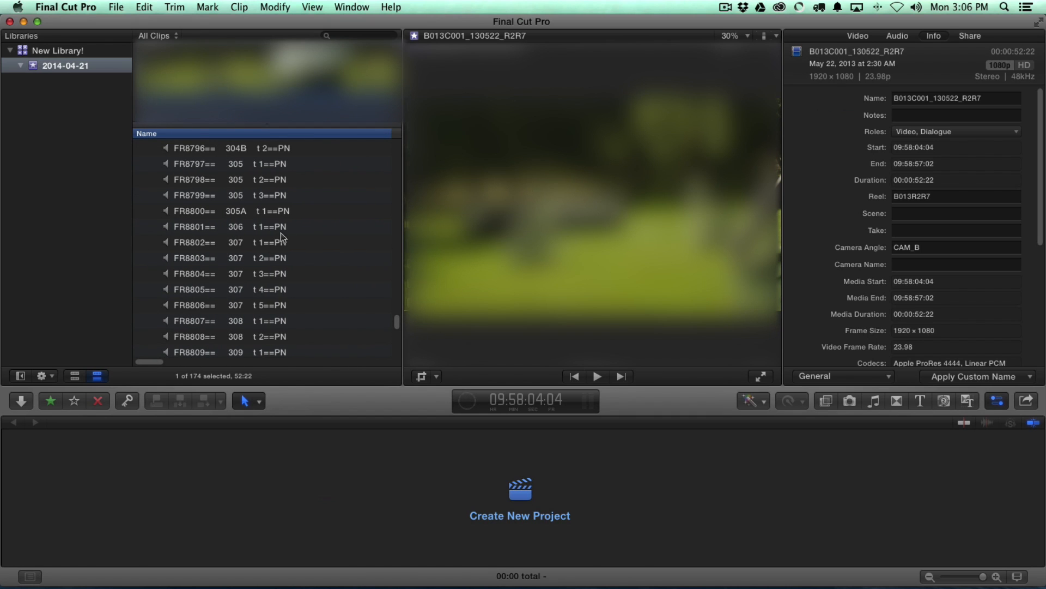
Check the scene and take metadata of the scene 307 take 3 recording in Wave Agent, and select clip FR8804 back in Final Cut Pro.
key(super+Tab)
key(super+Tab)
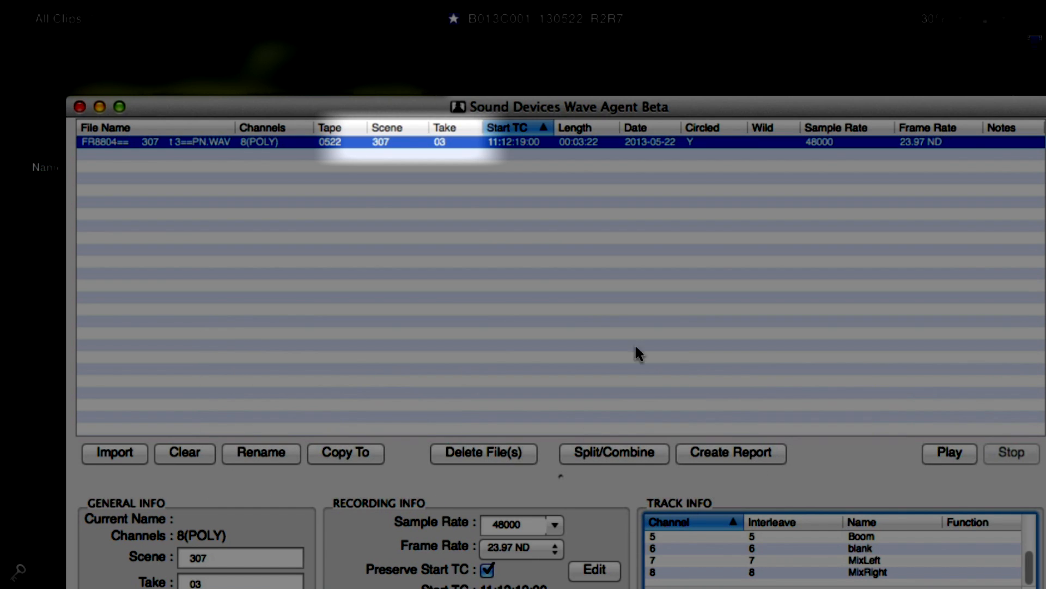
key(super+Tab)
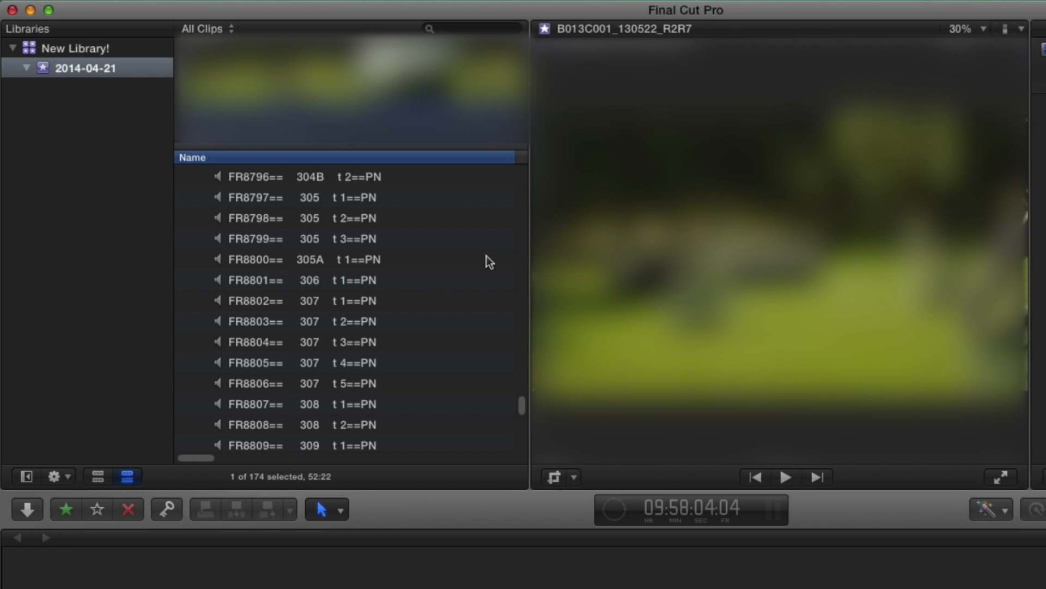
click(401, 297)
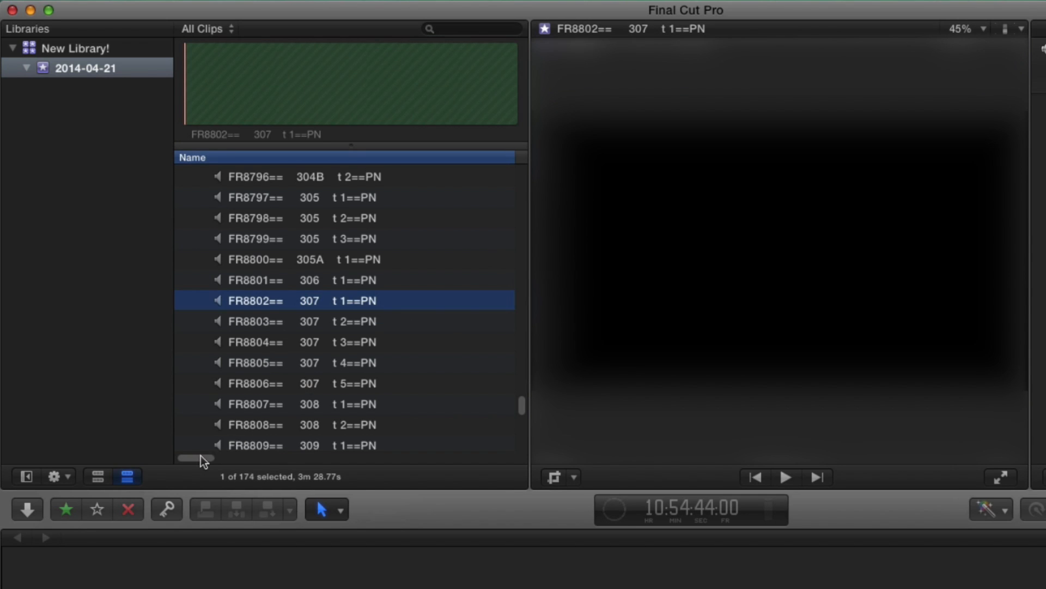
drag(201, 456, 188, 437)
click(321, 342)
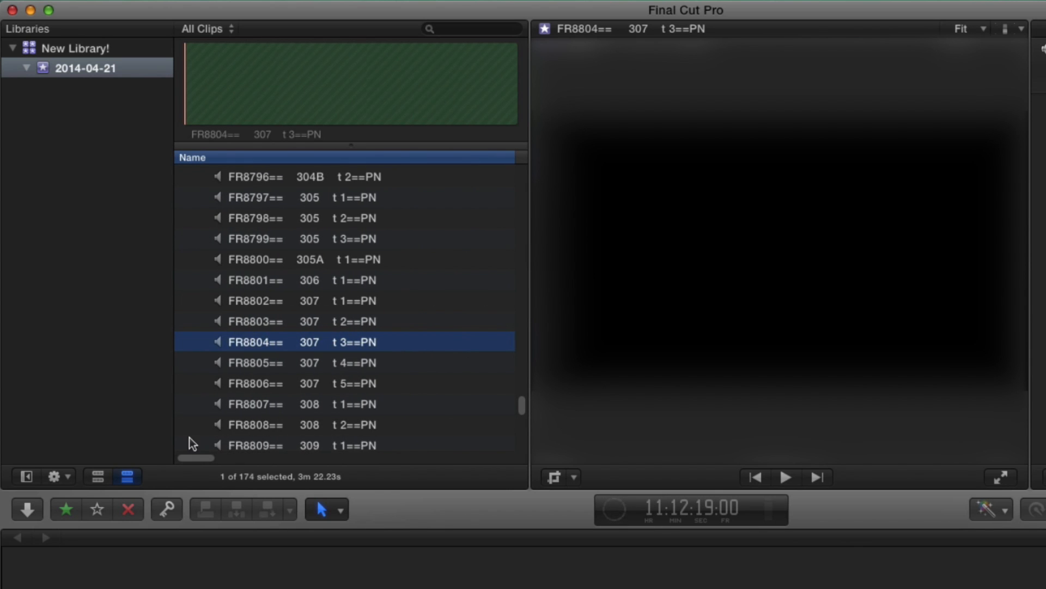
drag(524, 404, 523, 159)
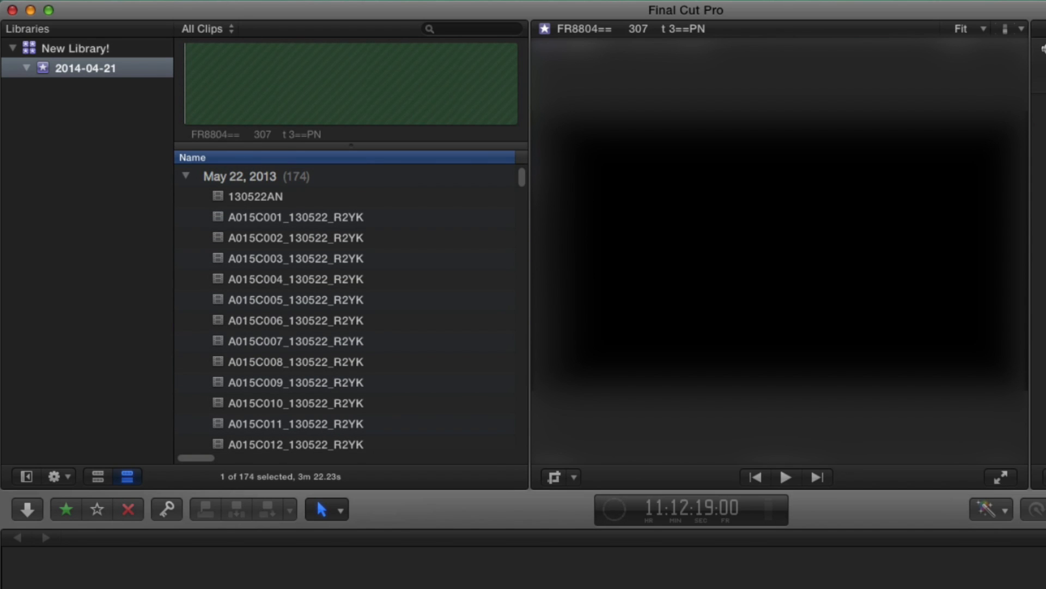
Rename the event 2014-04-21 as Snausages Day 01 and export its event XML to the desktop.
click(34, 70)
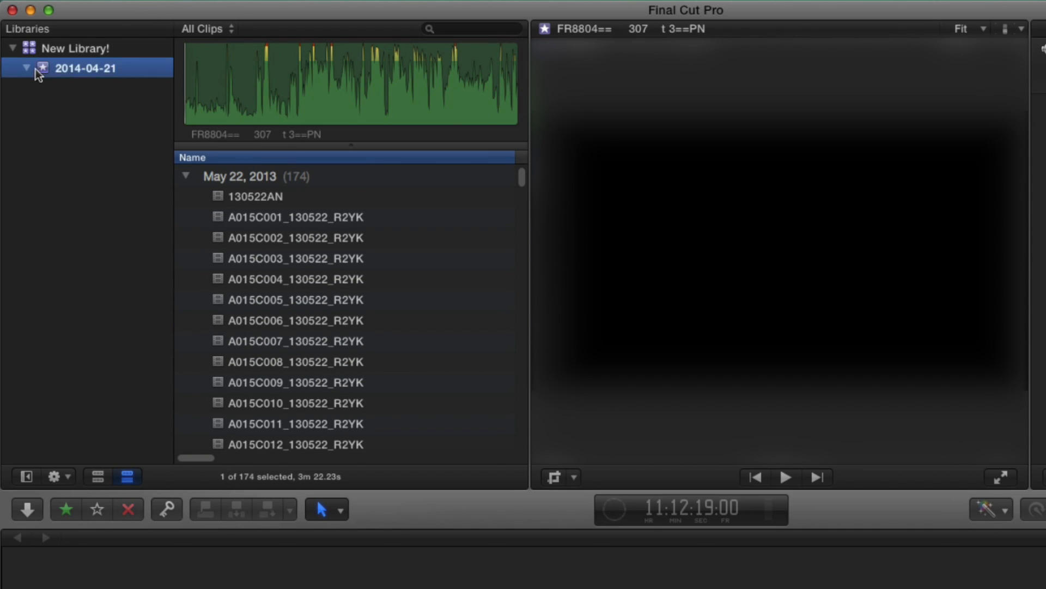
click(77, 66)
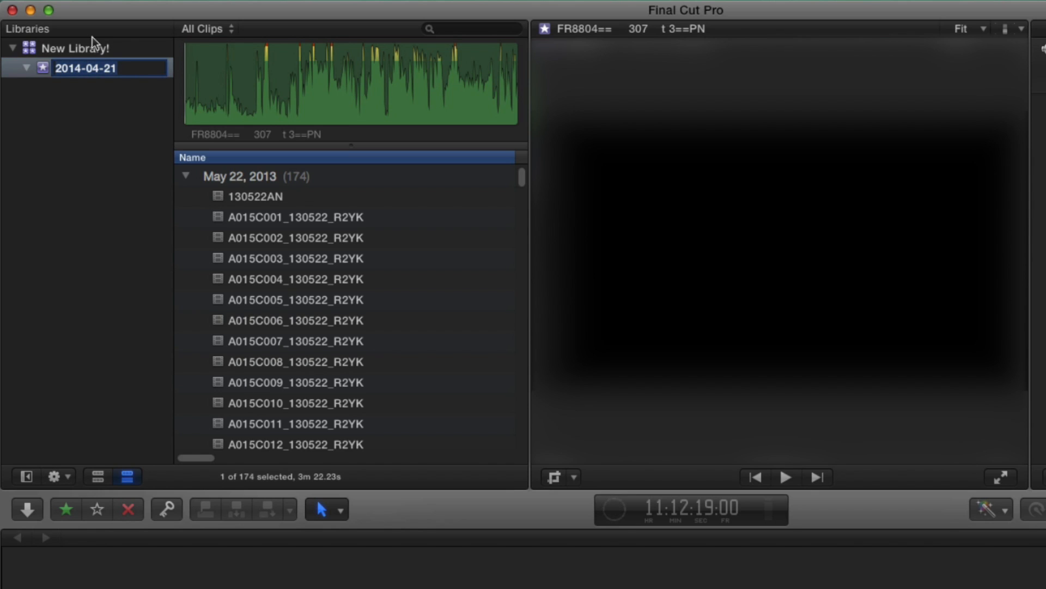
text(Snausages )
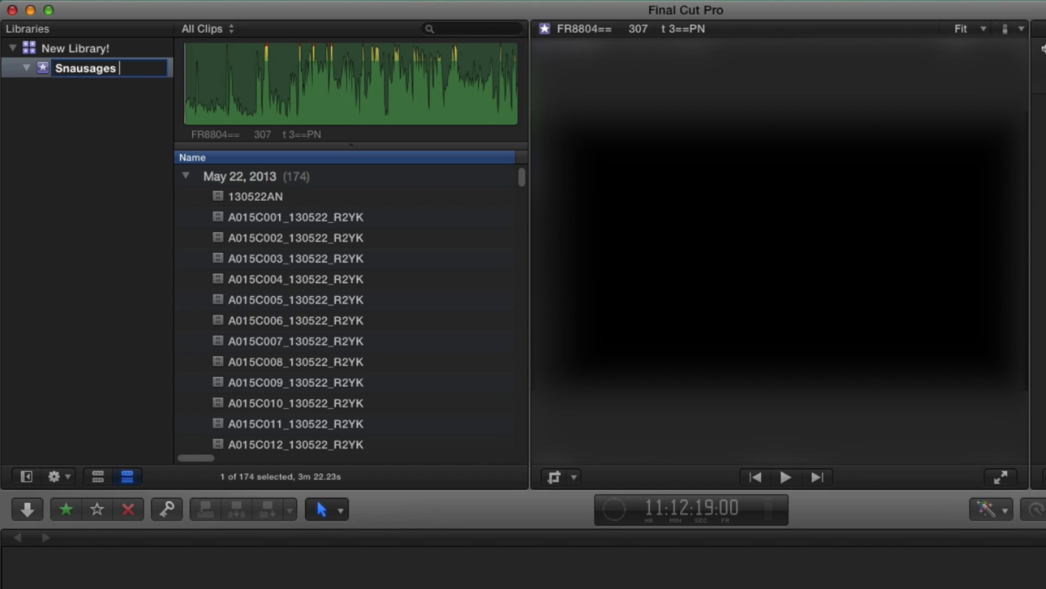
text(Day 01)
key(Return)
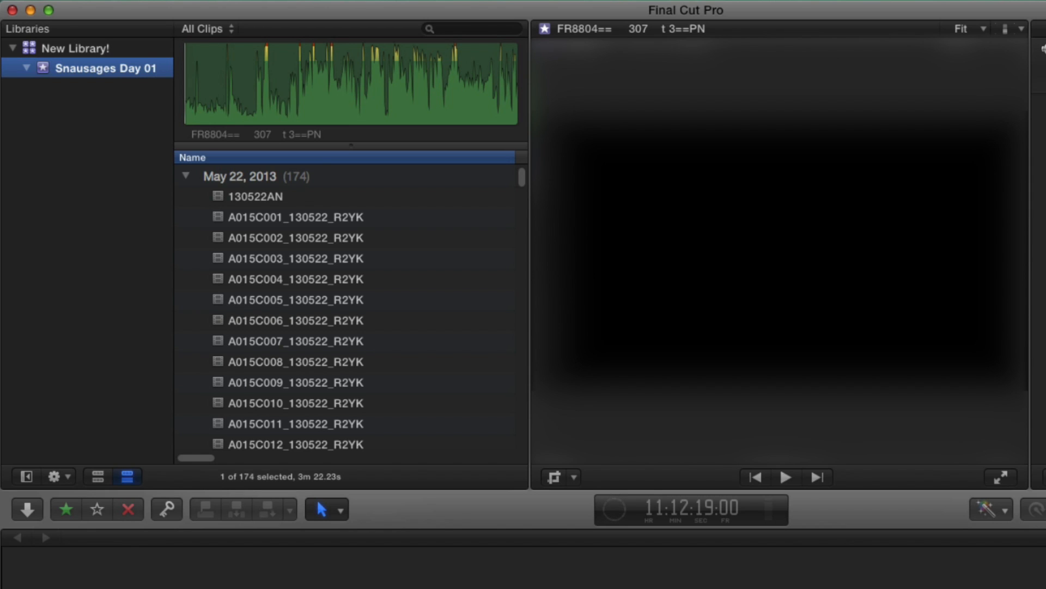
click(150, 0)
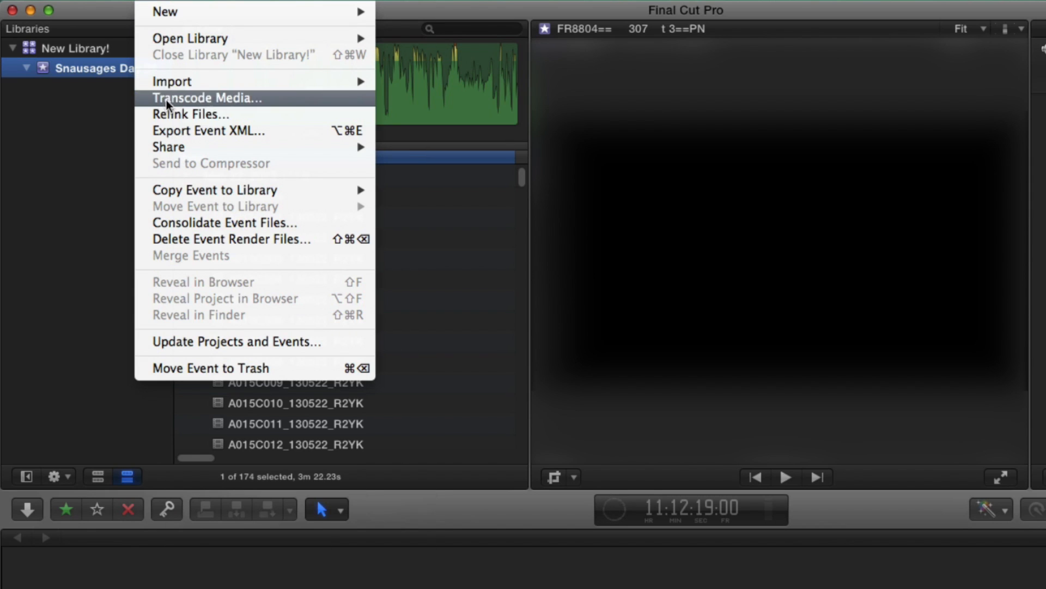
click(180, 131)
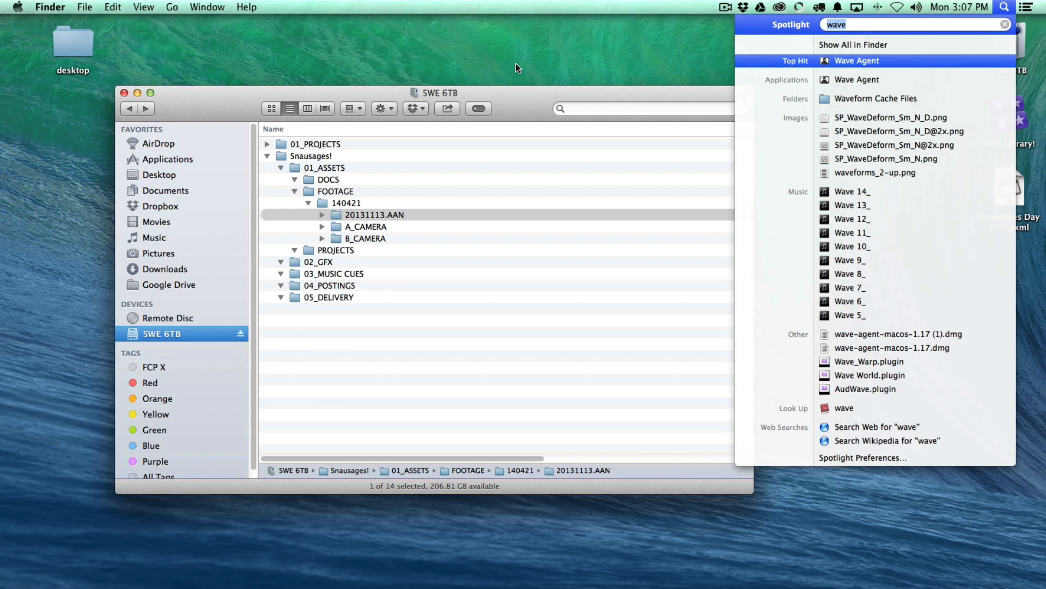
Launch Sync-N-Link X and load the exported Snausages Day 01.fcpxml from the desktop.
text(sync)
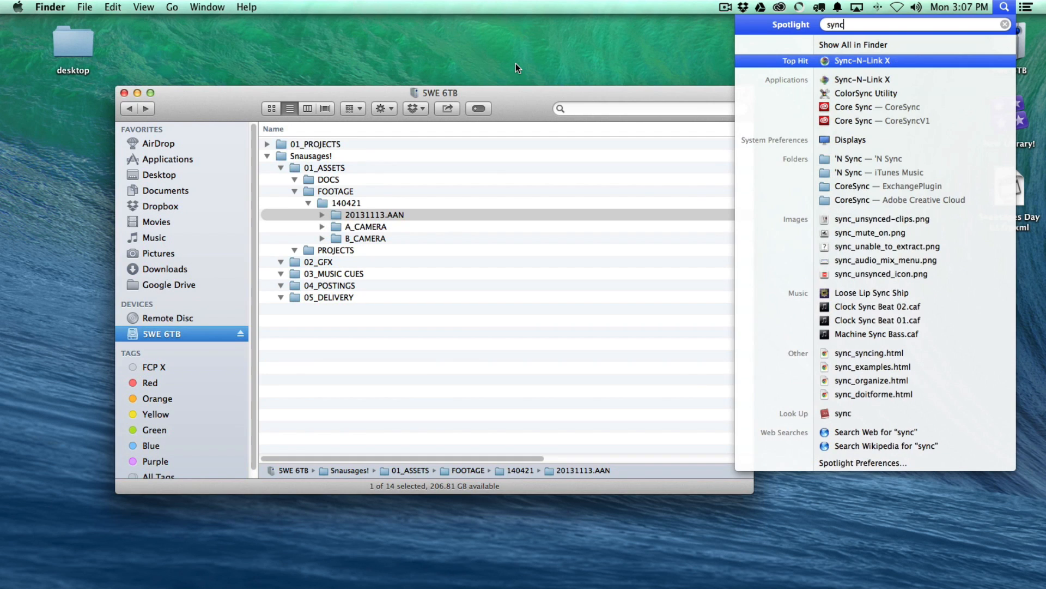
key(Return)
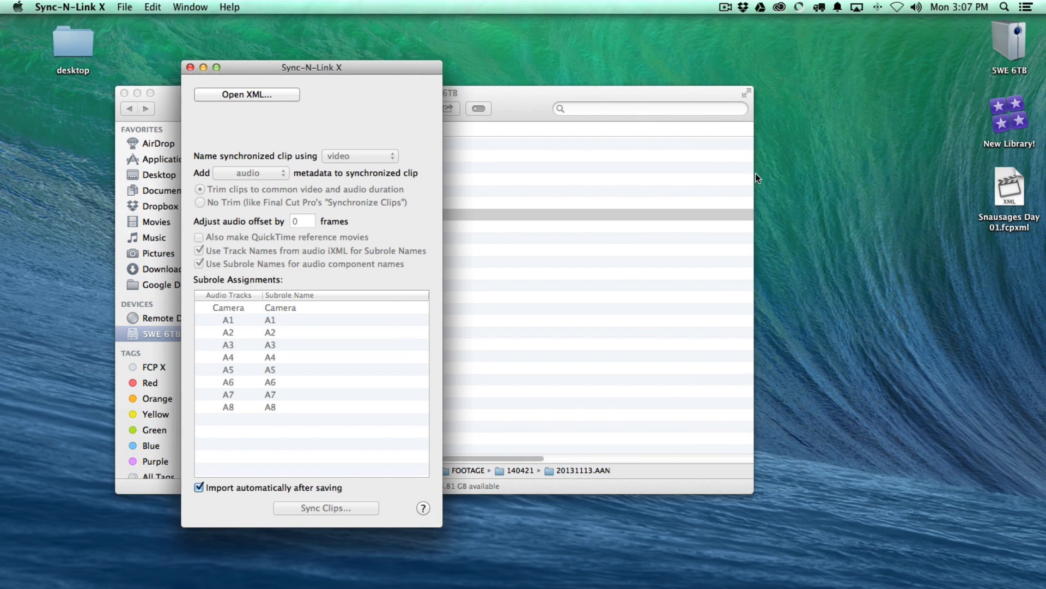
drag(363, 66, 413, 74)
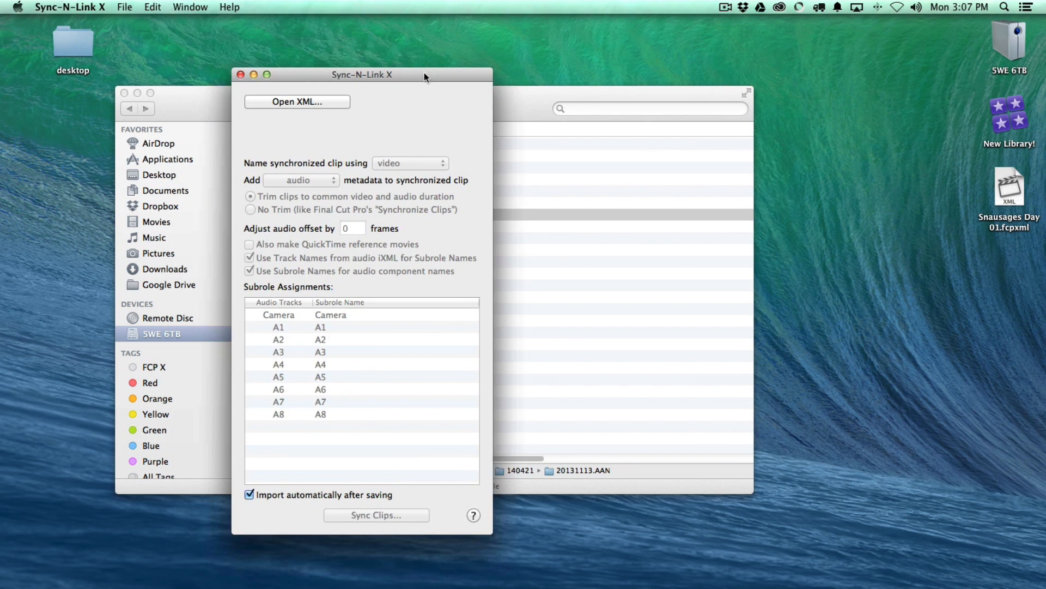
drag(310, 73, 352, 72)
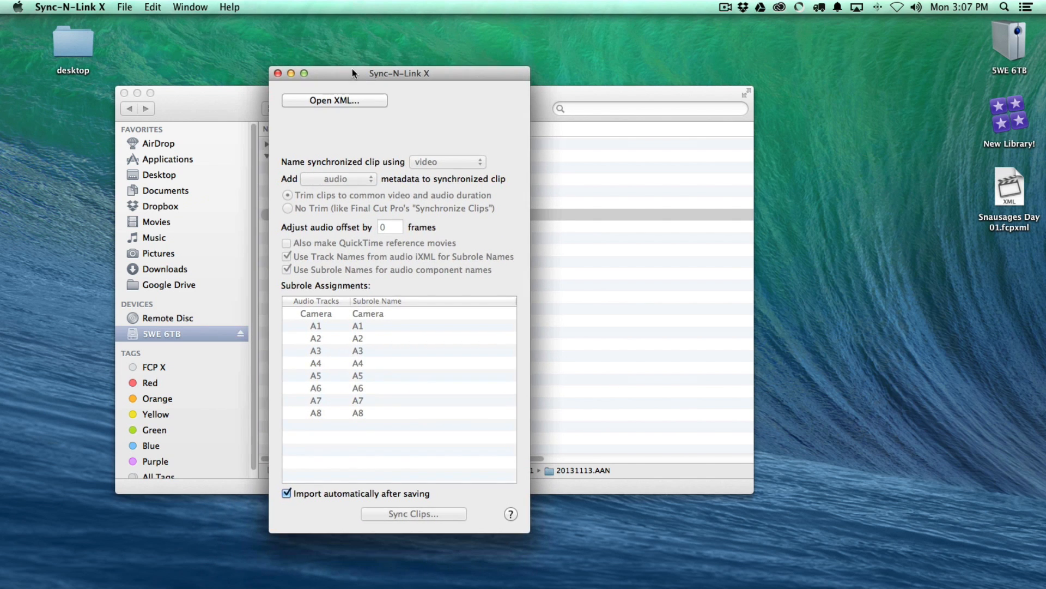
click(355, 98)
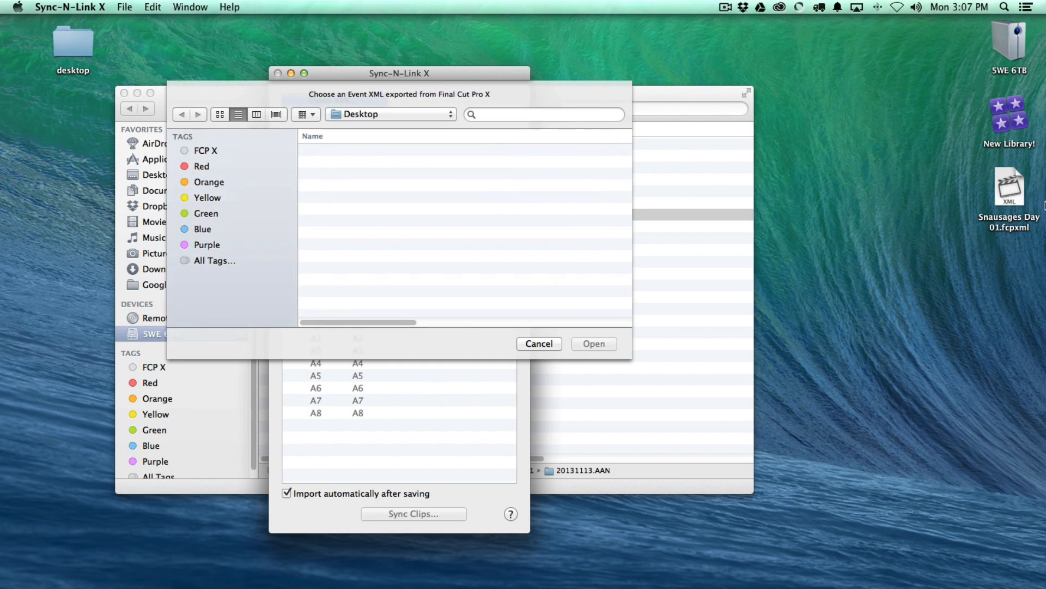
drag(1015, 201, 523, 229)
click(599, 343)
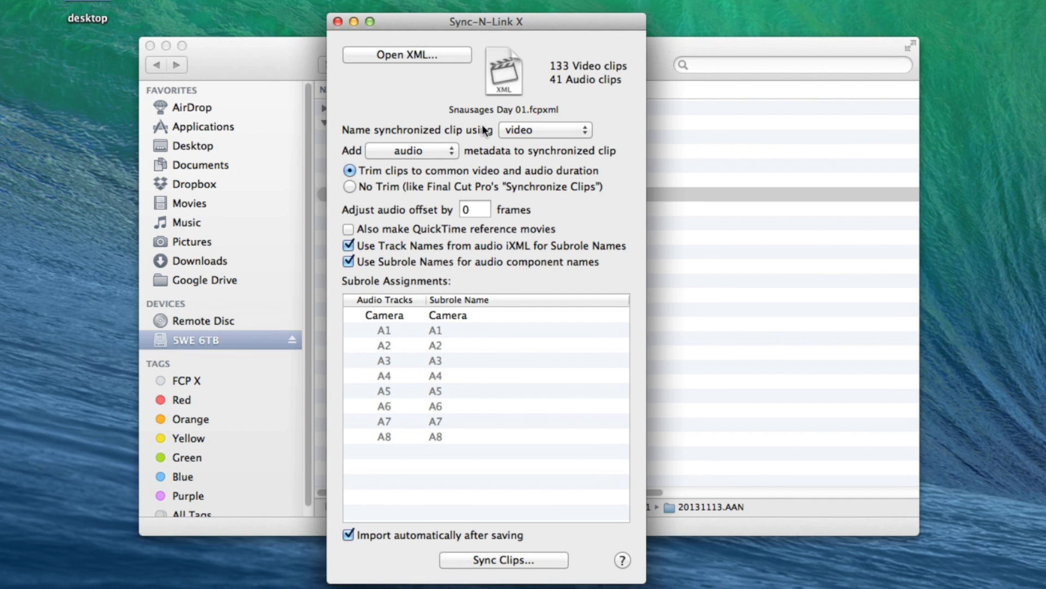
Review the options for naming synchronized clips, keeping video, and check the audio recording's track names in Wave Agent.
click(520, 130)
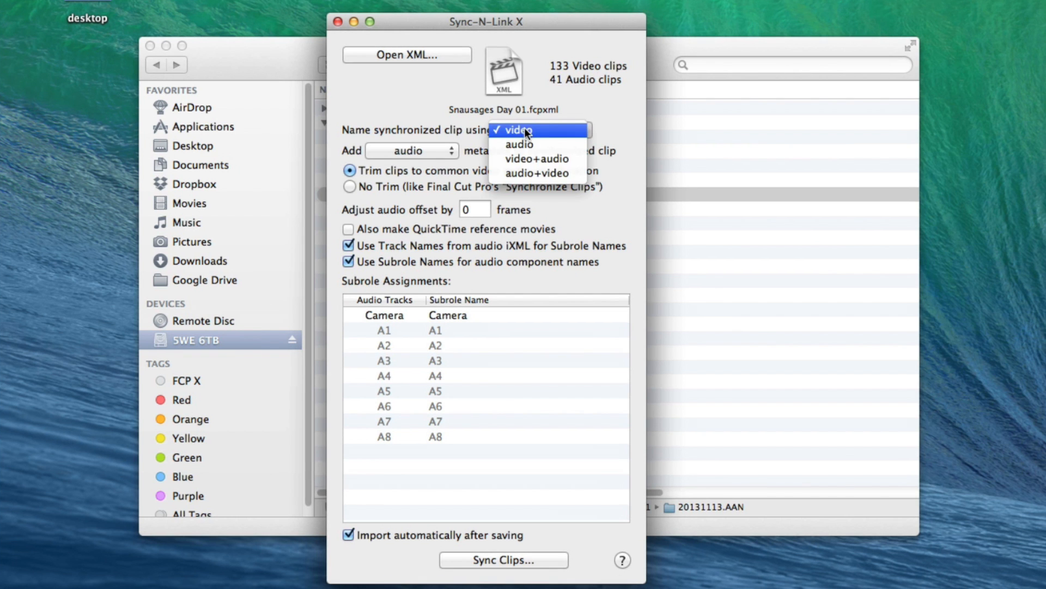
click(526, 131)
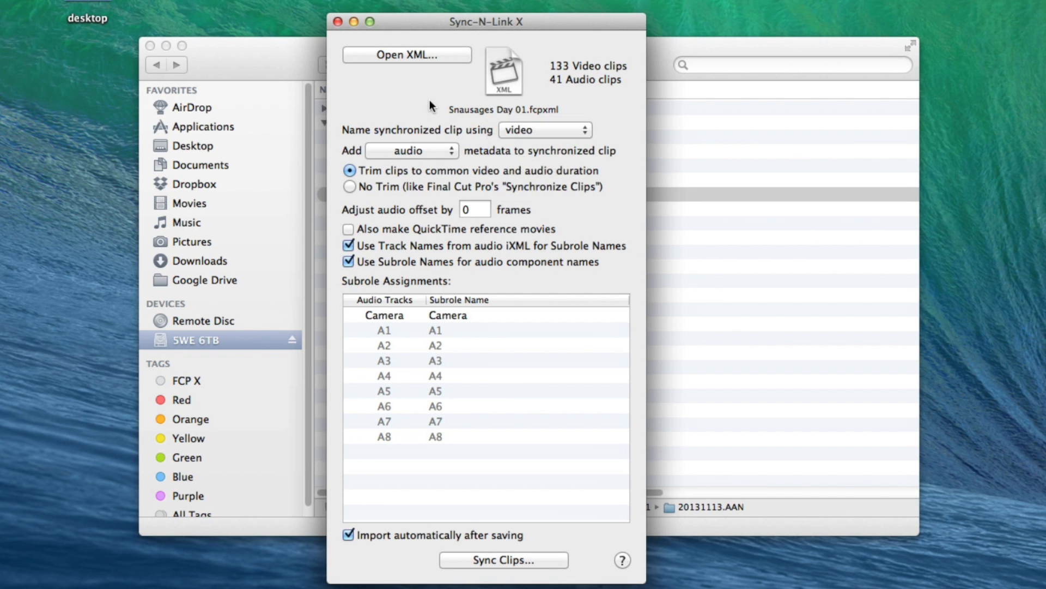
click(542, 127)
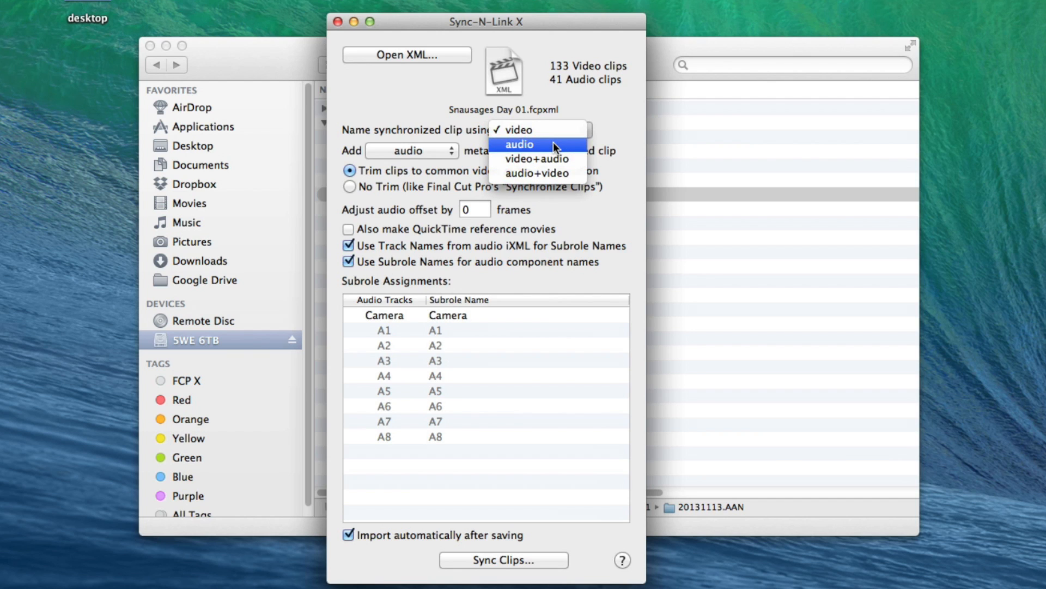
click(418, 87)
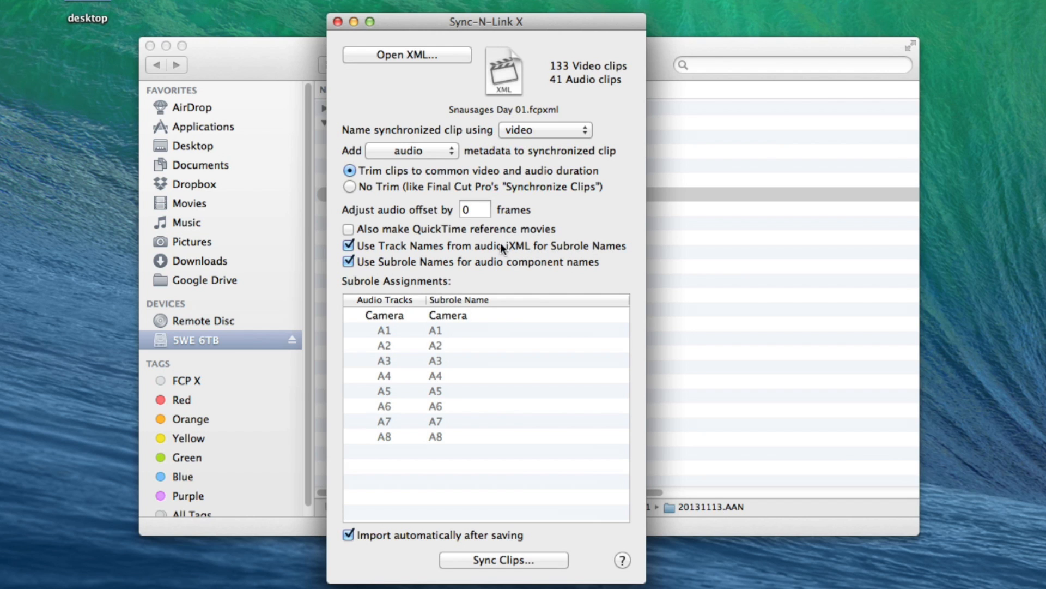
key(super+Tab)
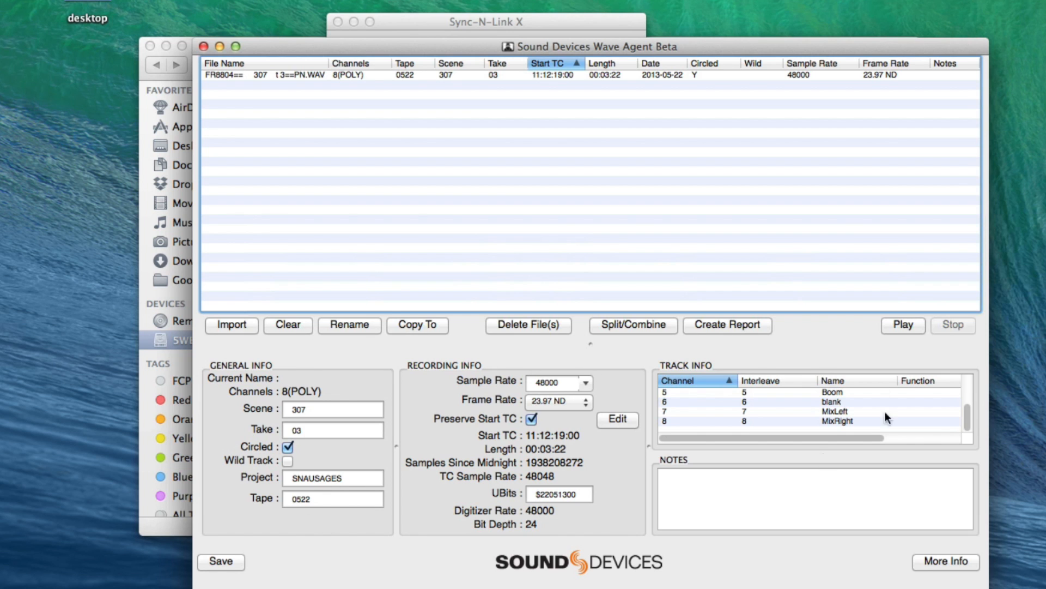
key(super+h)
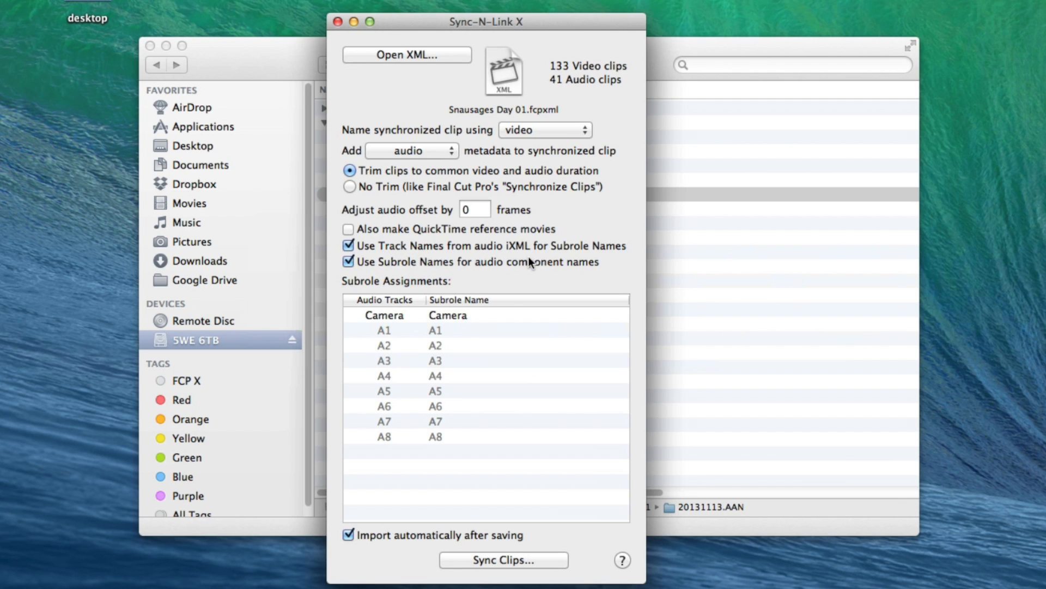
Synchronize the loaded clips and save the resulting XML with automatic import into Final Cut Pro.
click(542, 558)
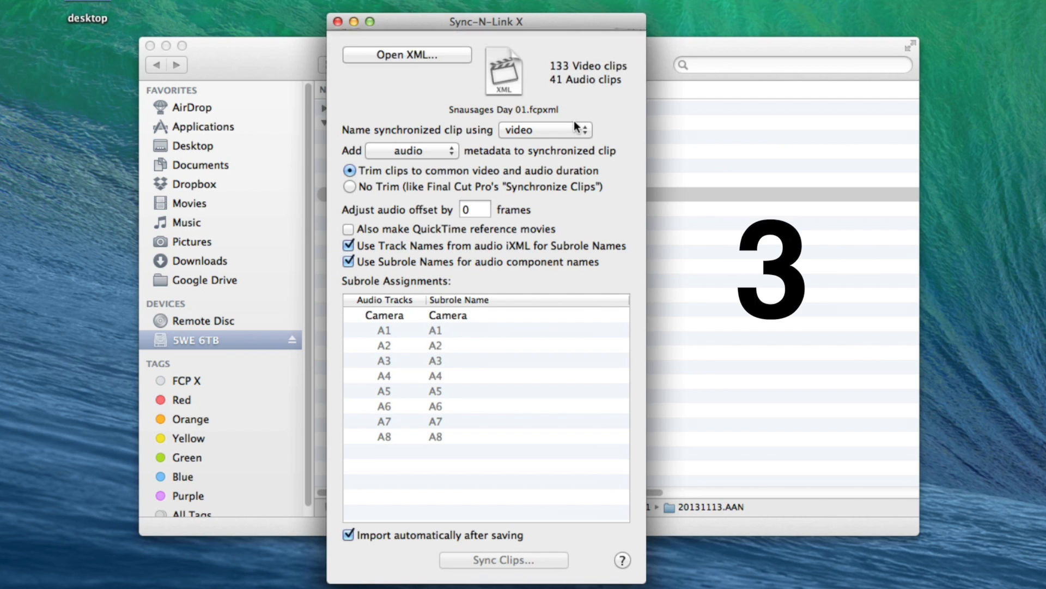
click(603, 111)
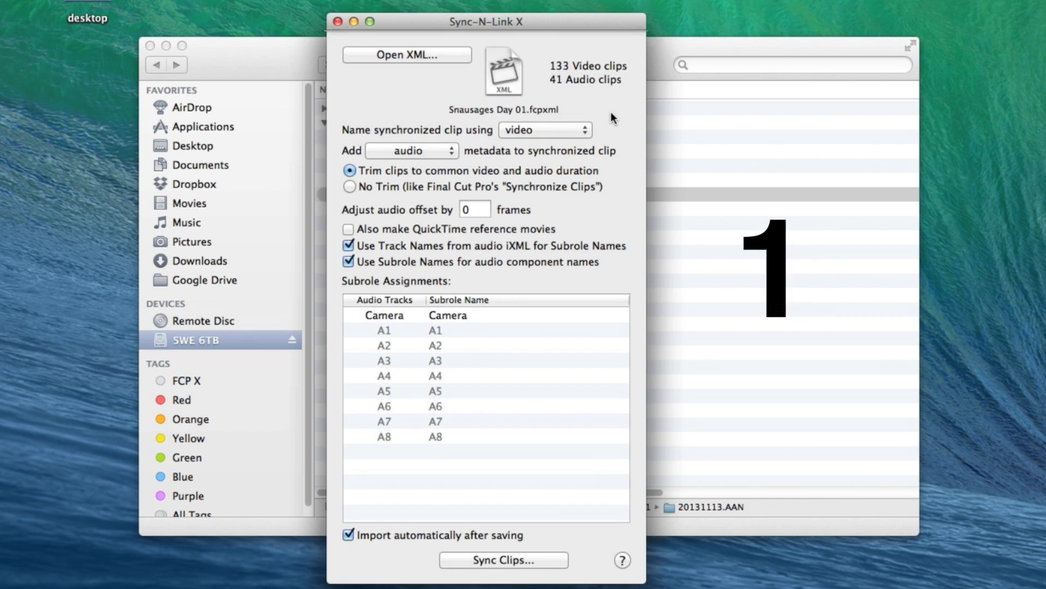
click(609, 162)
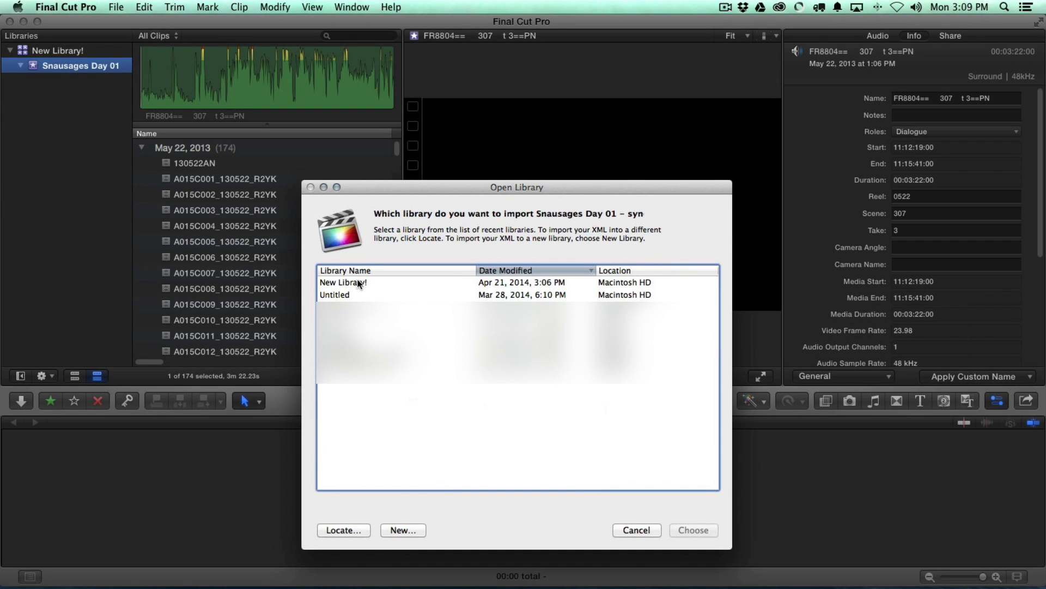
Import the synced XML into New Library!, widen the library list, and check the media storage setting in the import preferences.
double_click(363, 282)
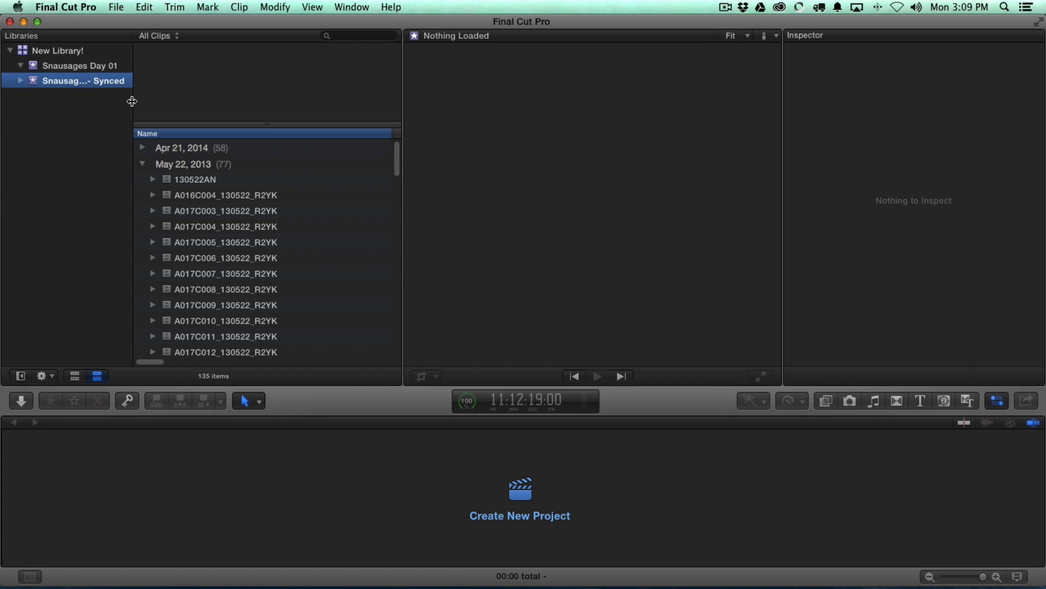
drag(131, 101, 185, 86)
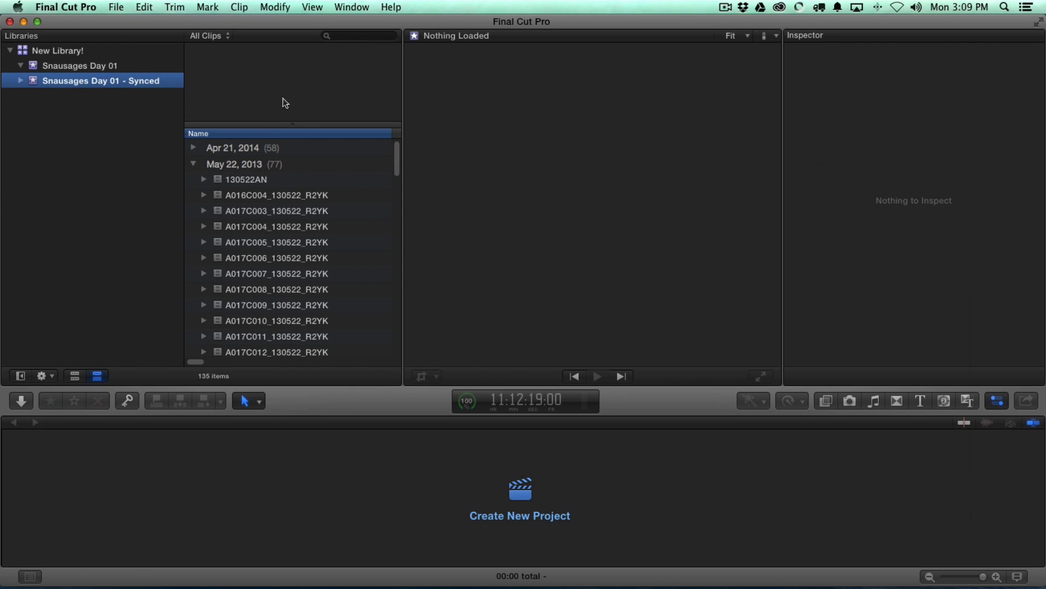
key(super+comma)
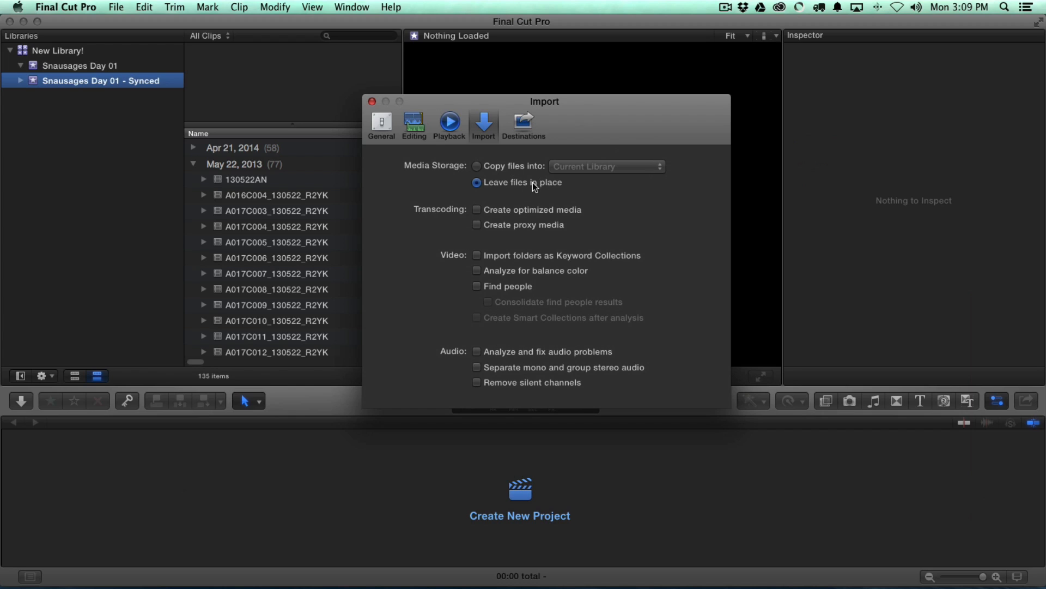
click(372, 101)
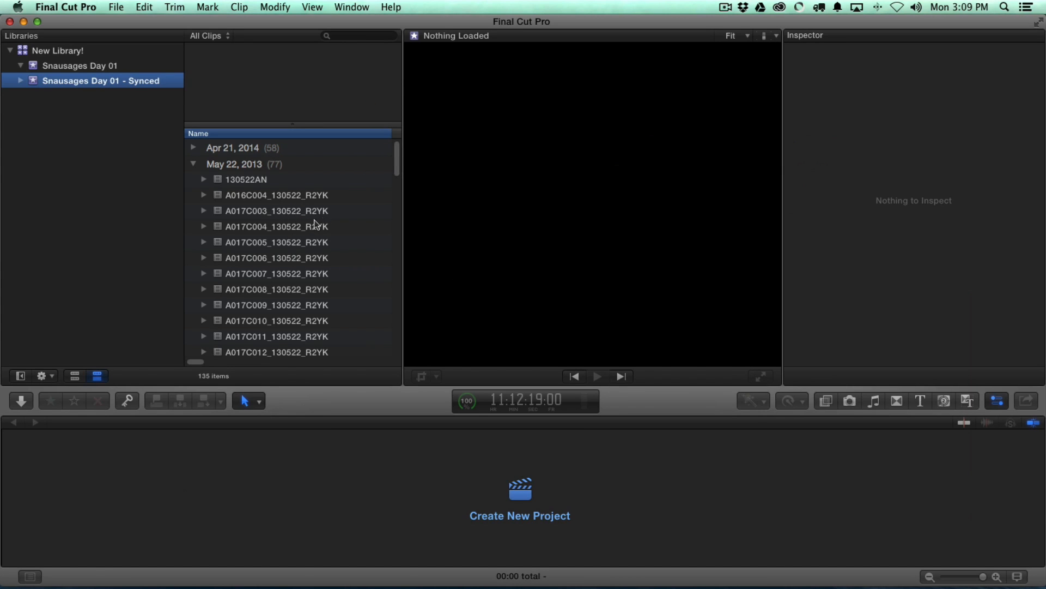
Show the Synced collection of the Snausages Day 01 - Synced event and inspect clip A015C001_130522_R2YK.
click(20, 81)
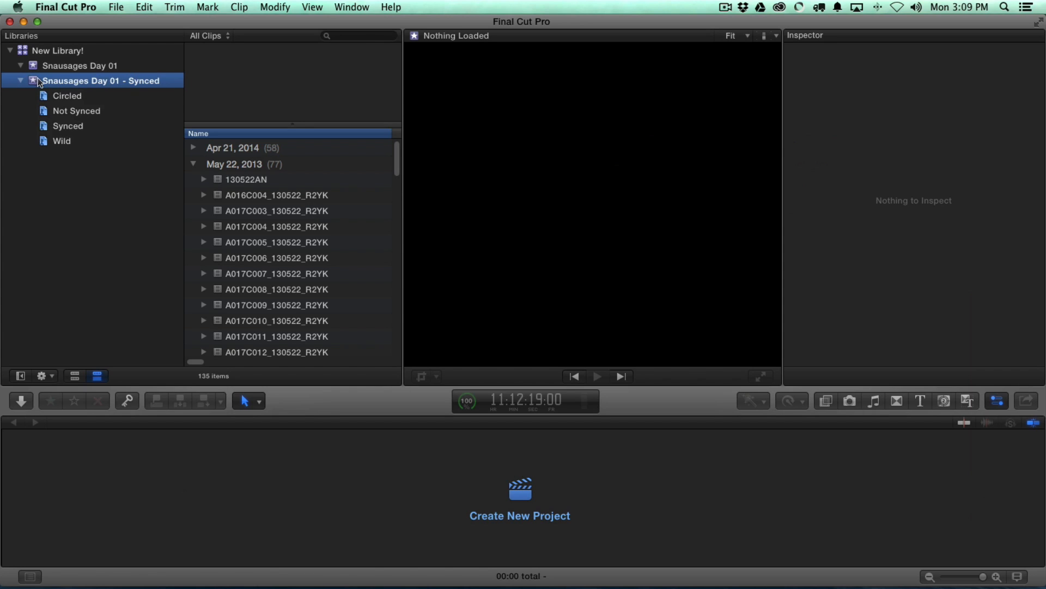
click(71, 126)
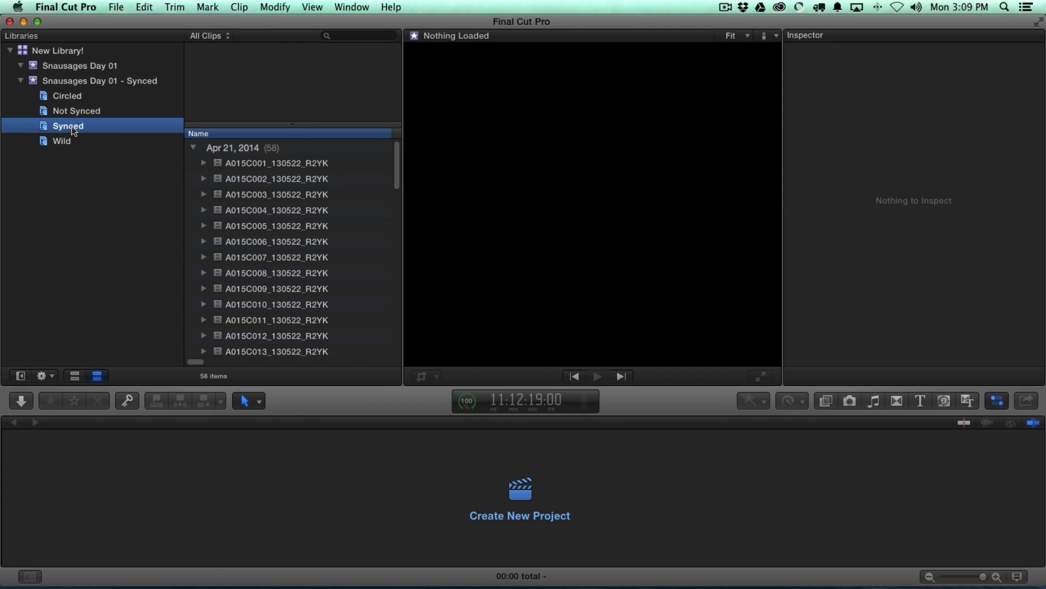
click(327, 163)
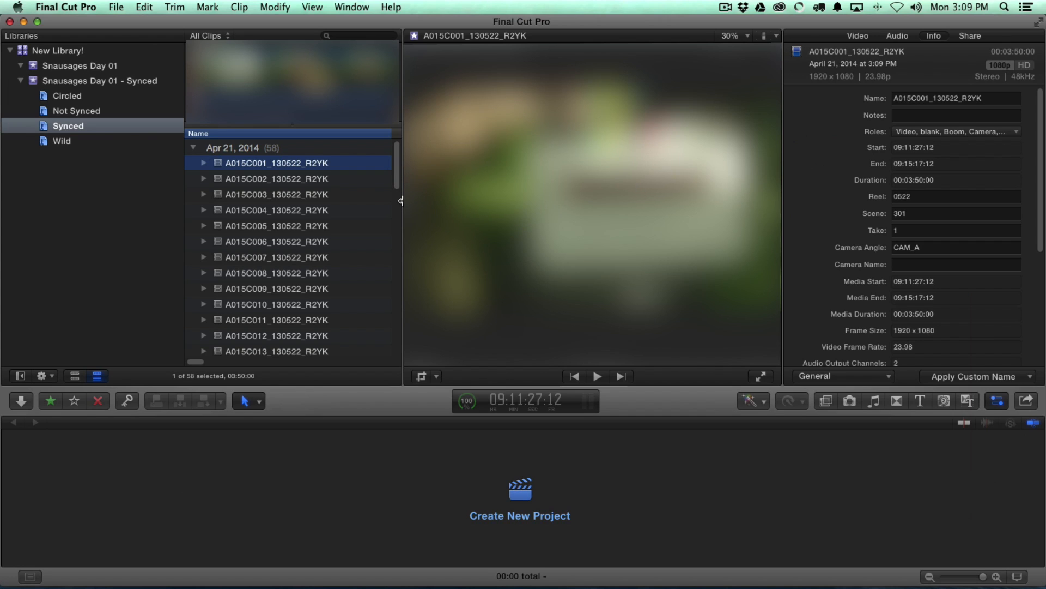
click(401, 201)
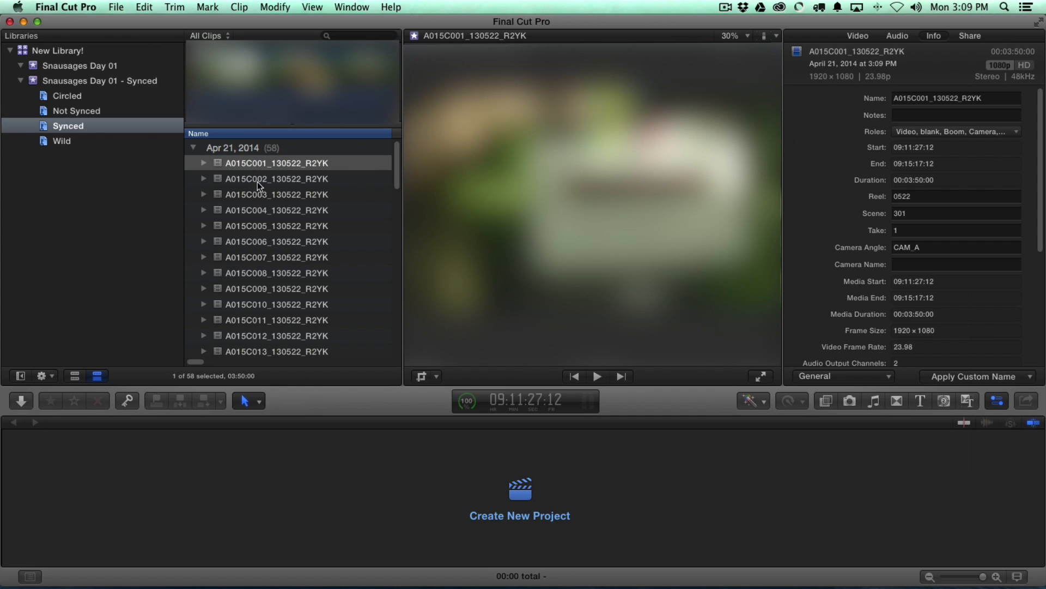
Disable the first clip's Storyline camera audio and leave only the second mono track of its Connected audio enabled.
click(898, 36)
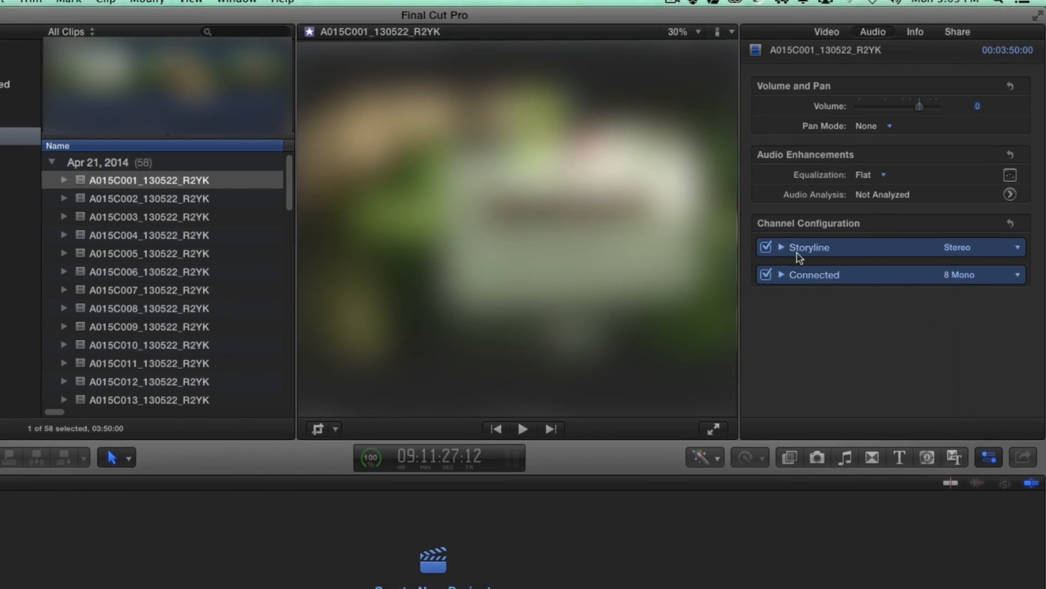
click(780, 247)
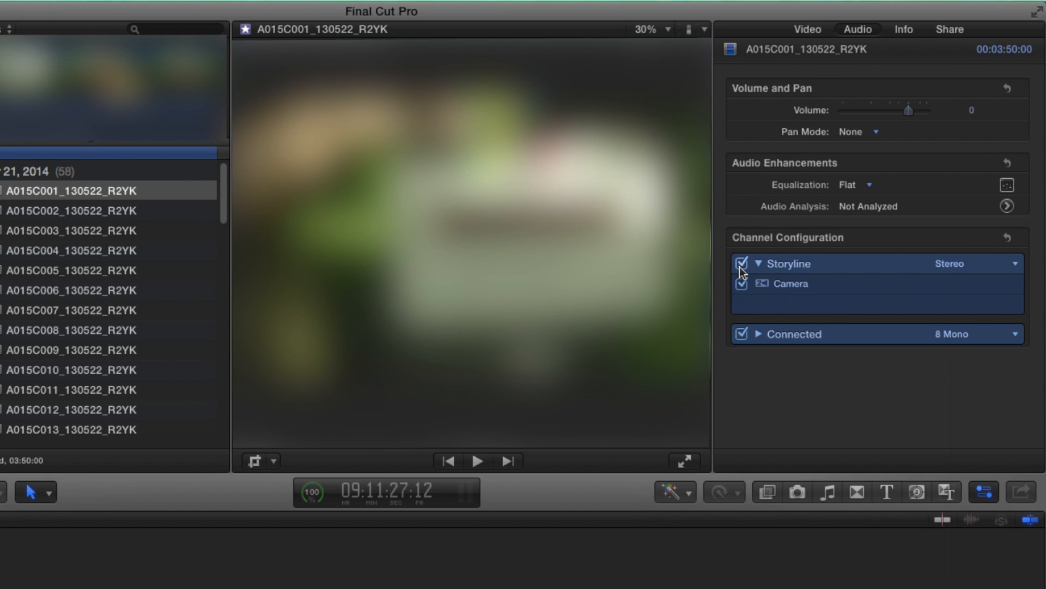
click(743, 264)
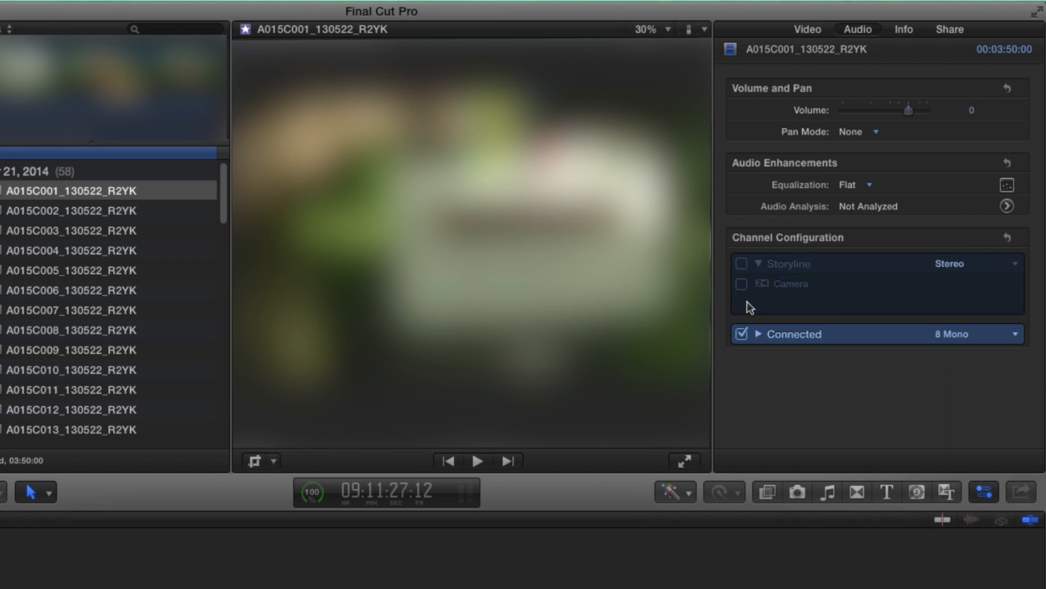
click(758, 335)
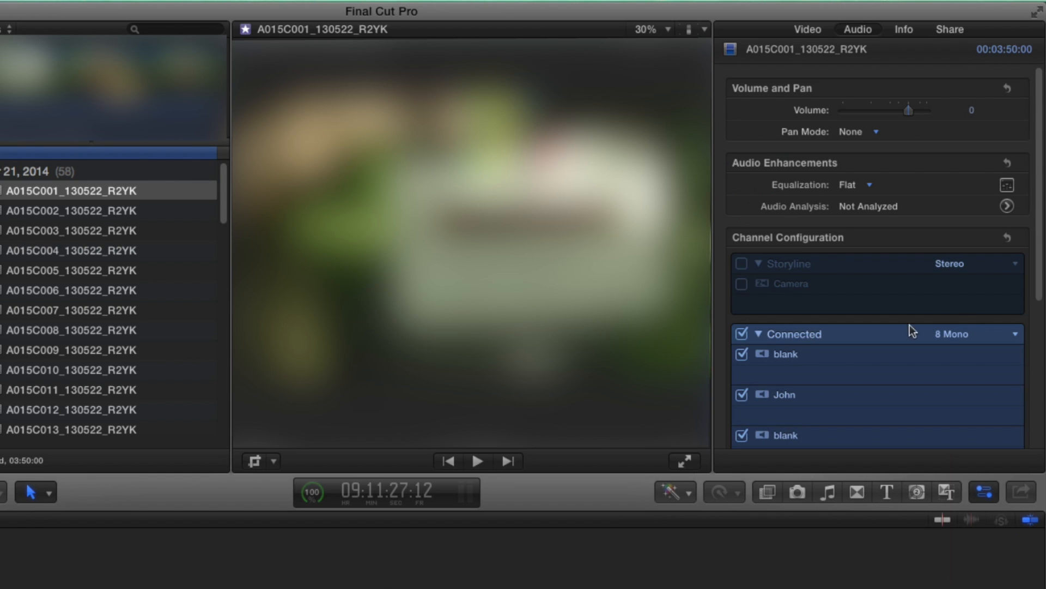
drag(1041, 280, 1018, 397)
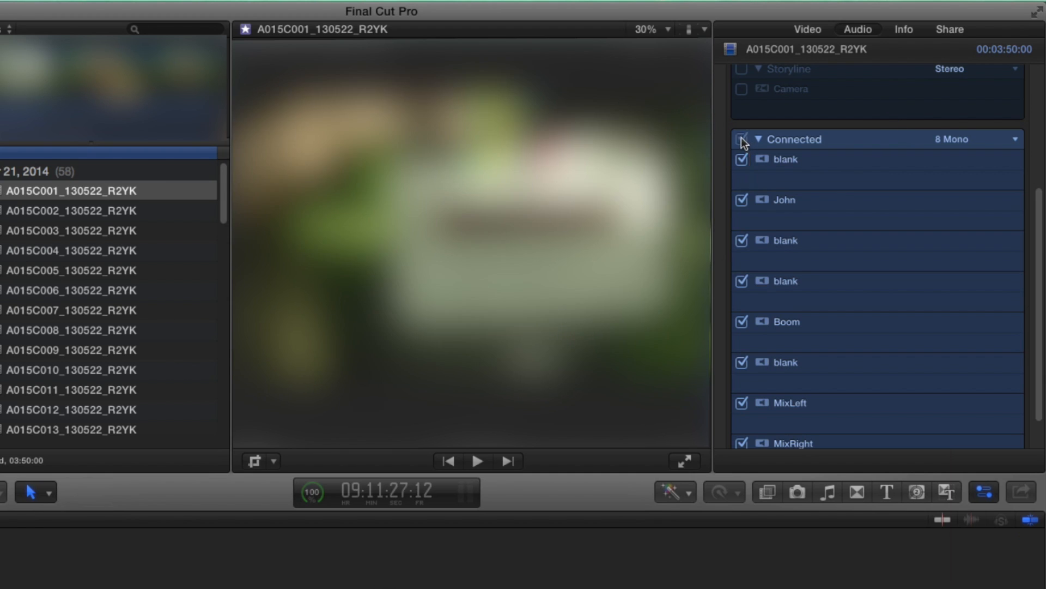
click(742, 140)
click(741, 200)
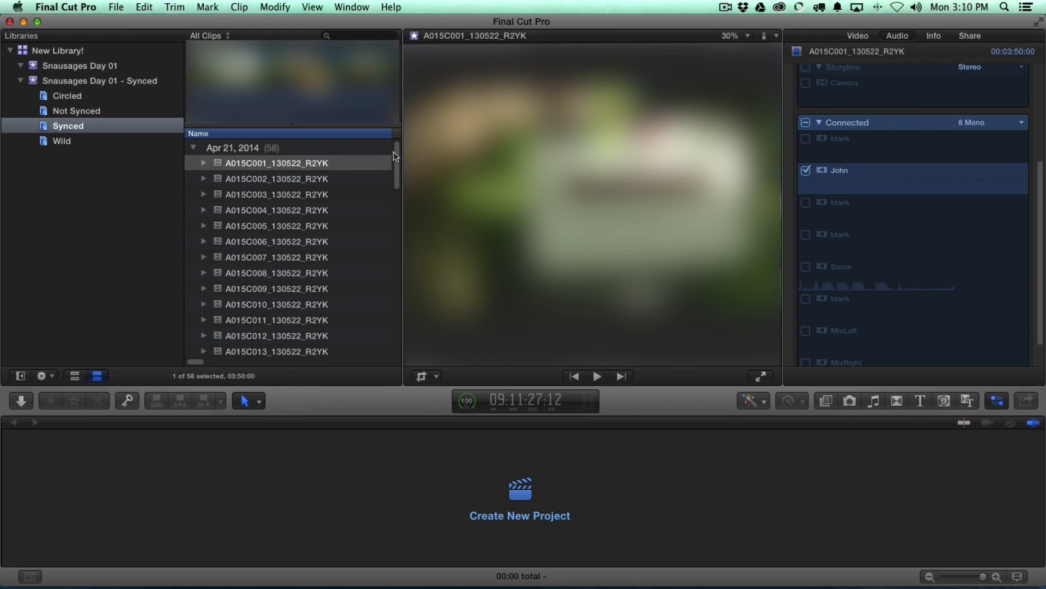
Turn off the stereo camera audio and enable the 8 Mono audio for all clips in the Synced collection.
click(283, 163)
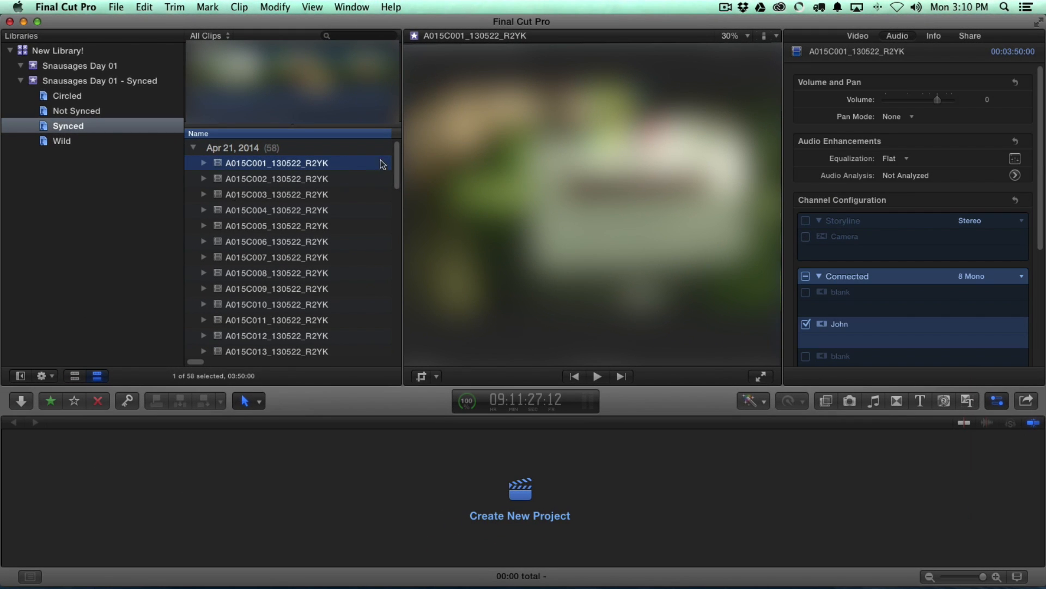
mouse_move(397, 164)
mouse_down()
mouse_move(398, 329)
mouse_move(398, 163)
mouse_up()
click(278, 223)
key(super+a)
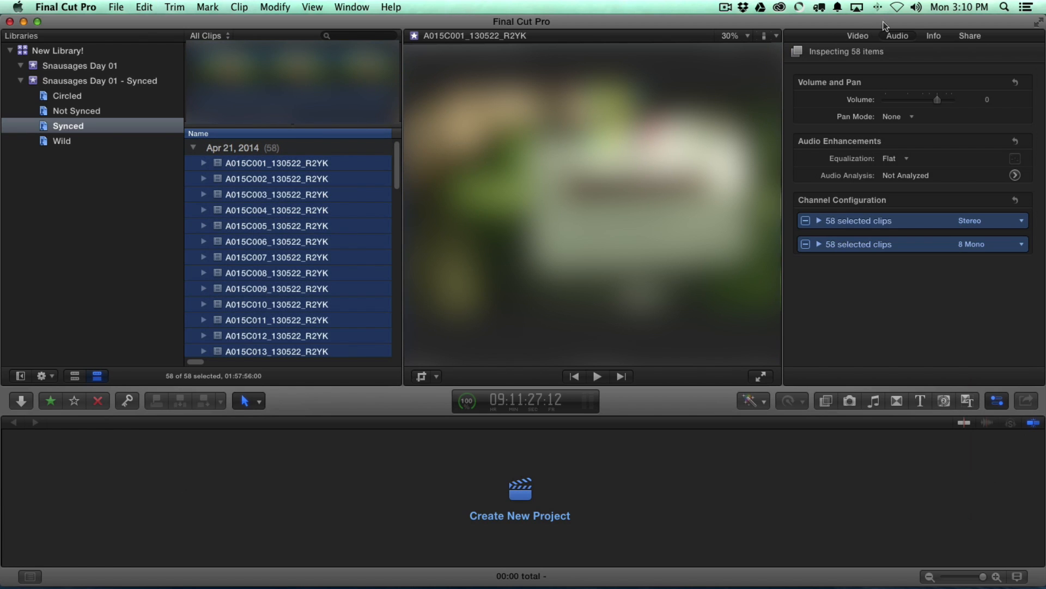
click(953, 200)
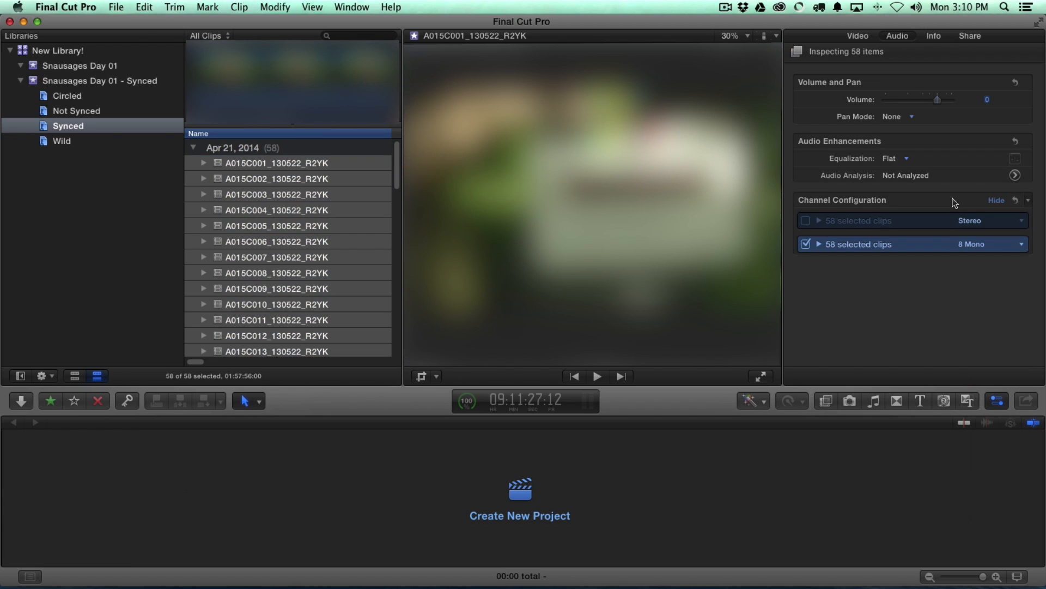
Rename all selected synced clips with the Scene/Shot/Take/Angle custom name preset.
click(934, 36)
click(1001, 377)
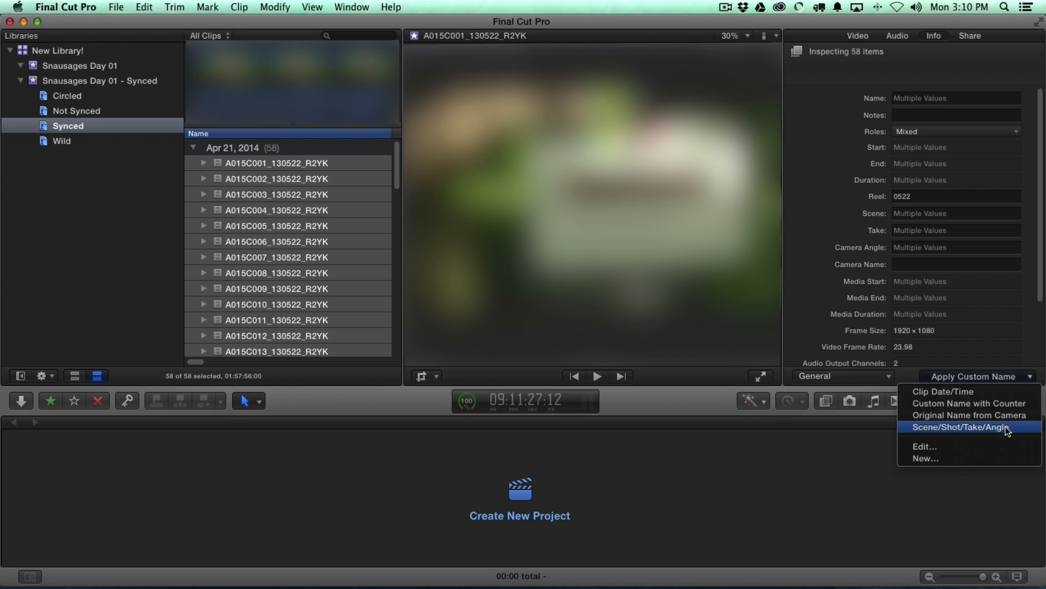
click(1003, 426)
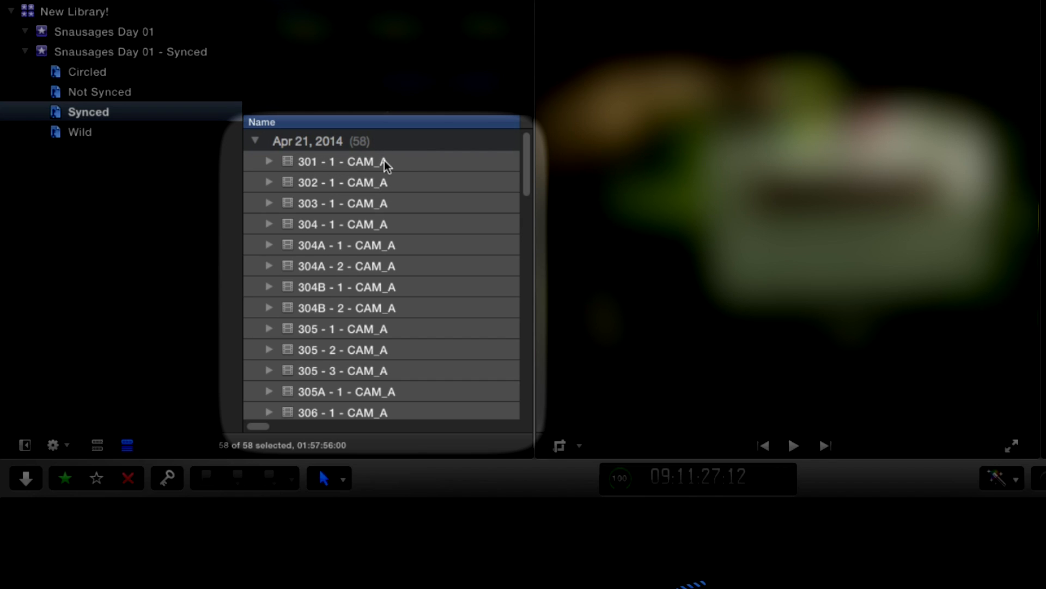
Look through the renamed clips and examine the matching CAM_A and CAM_B pair of scene 307, take 1.
click(427, 153)
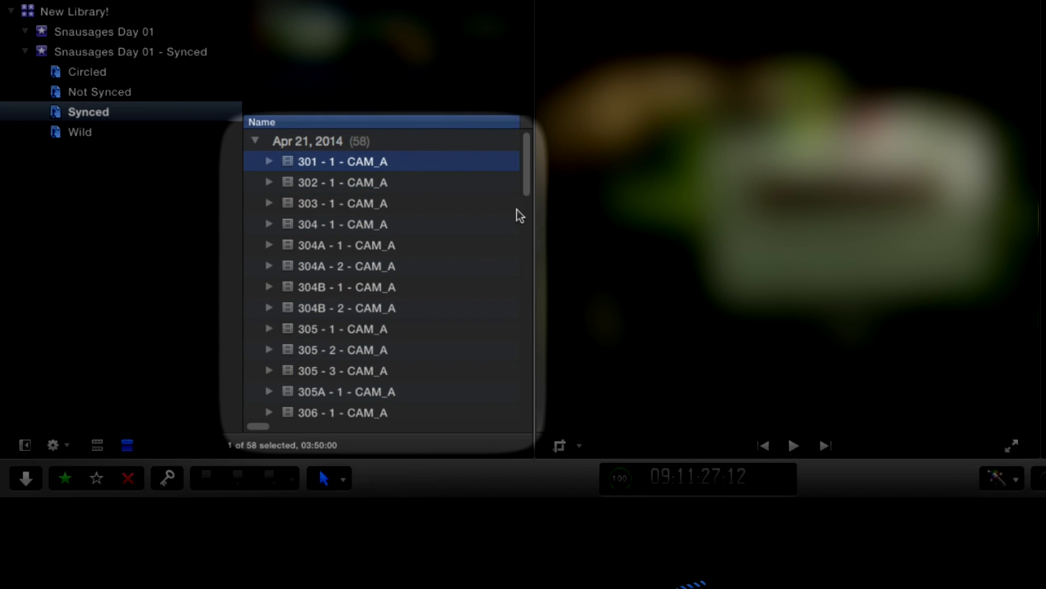
drag(526, 187, 529, 235)
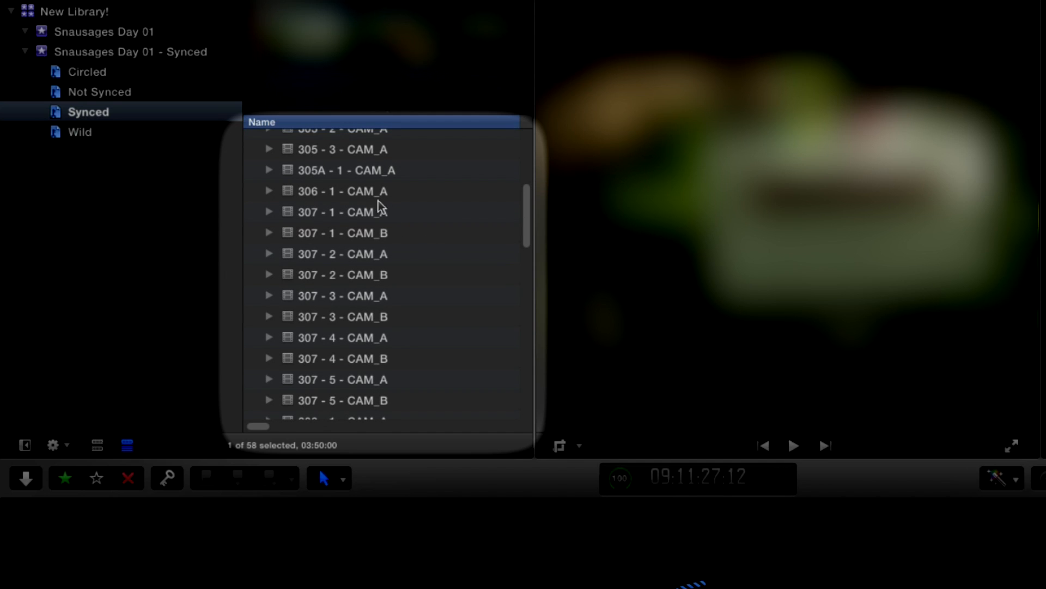
click(376, 213)
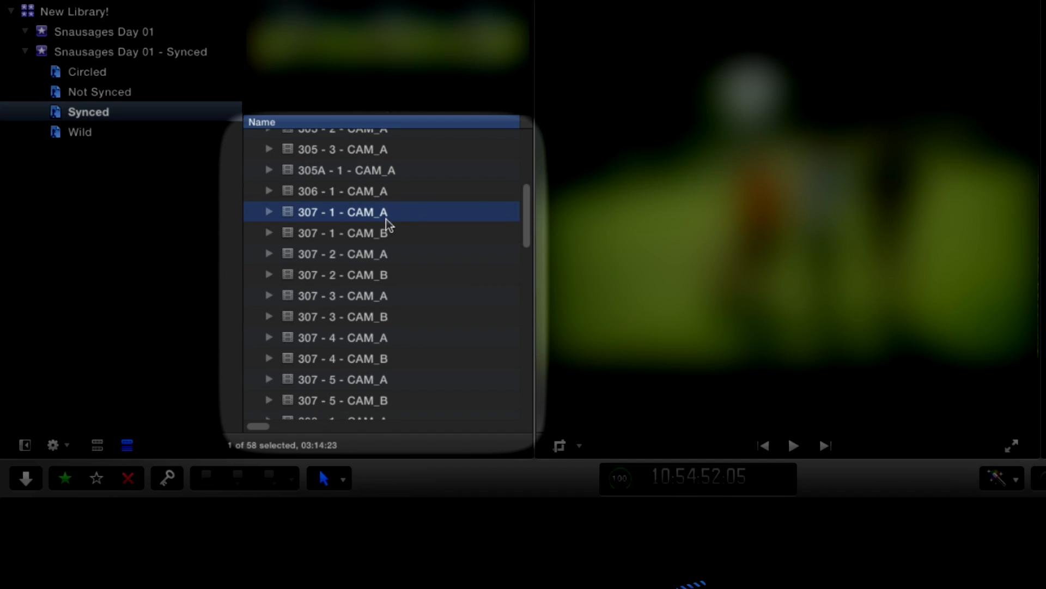
shift+click(384, 234)
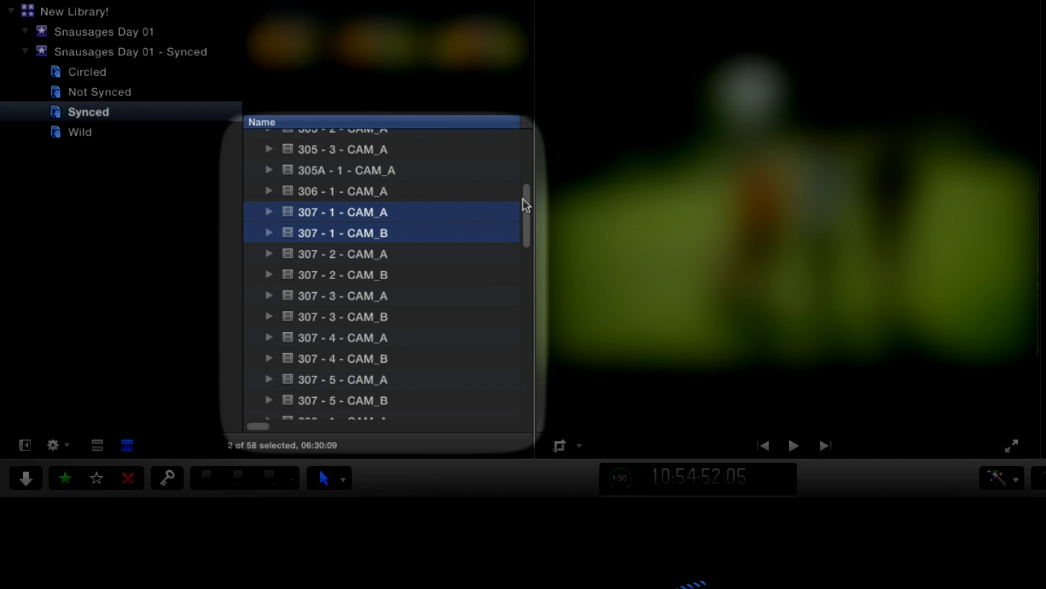
Create a multicam clip named Snausages Morning Shoot from clips 307 - 1 - CAM_A through 310 - 2 - CAM_A, without audio synchronization.
click(418, 216)
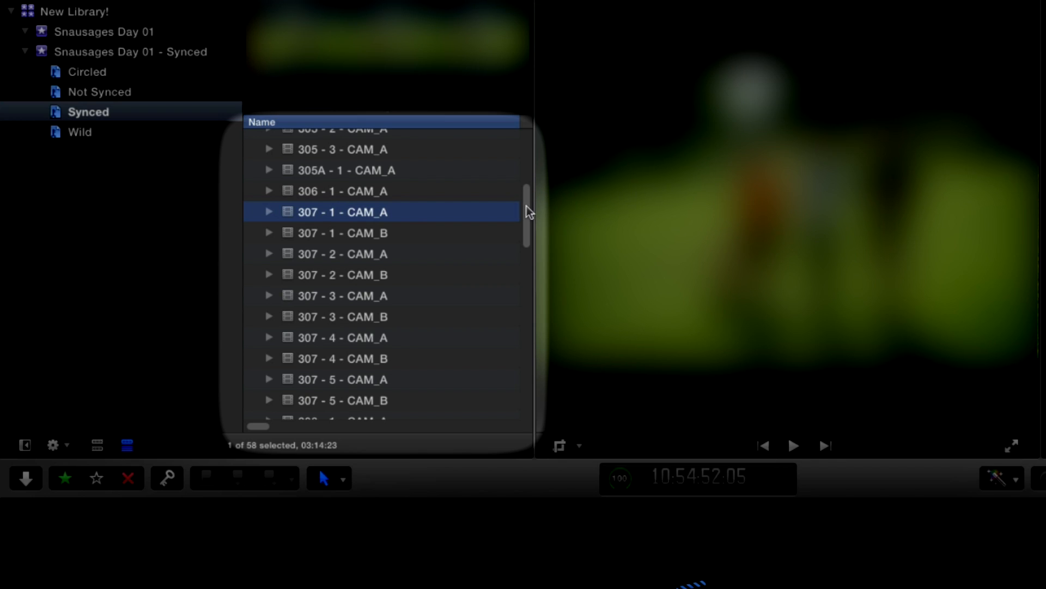
drag(527, 212, 532, 278)
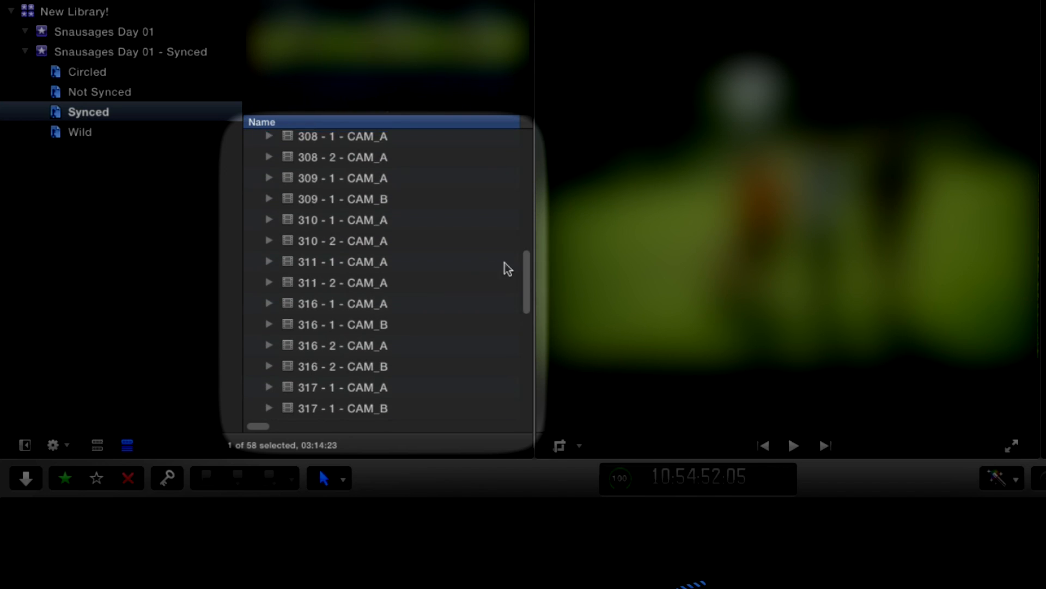
shift+click(384, 246)
drag(525, 273, 525, 234)
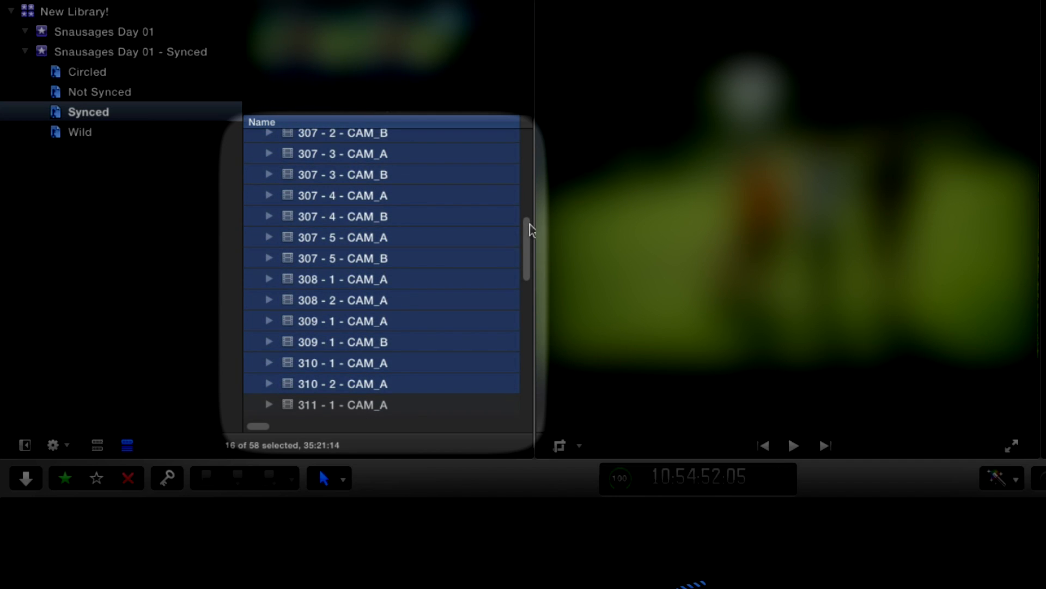
right_click(293, 216)
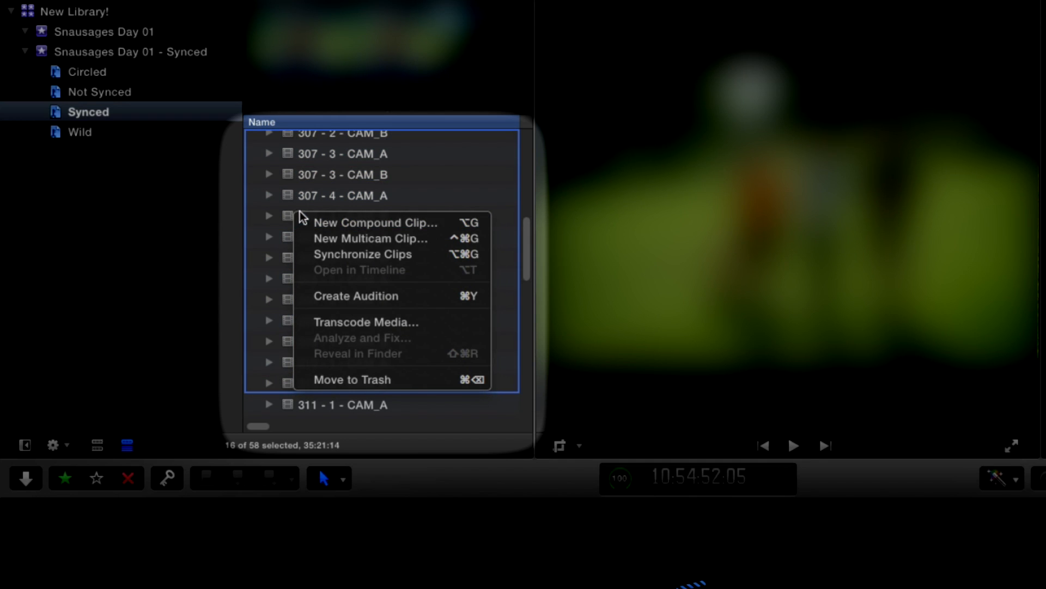
click(403, 239)
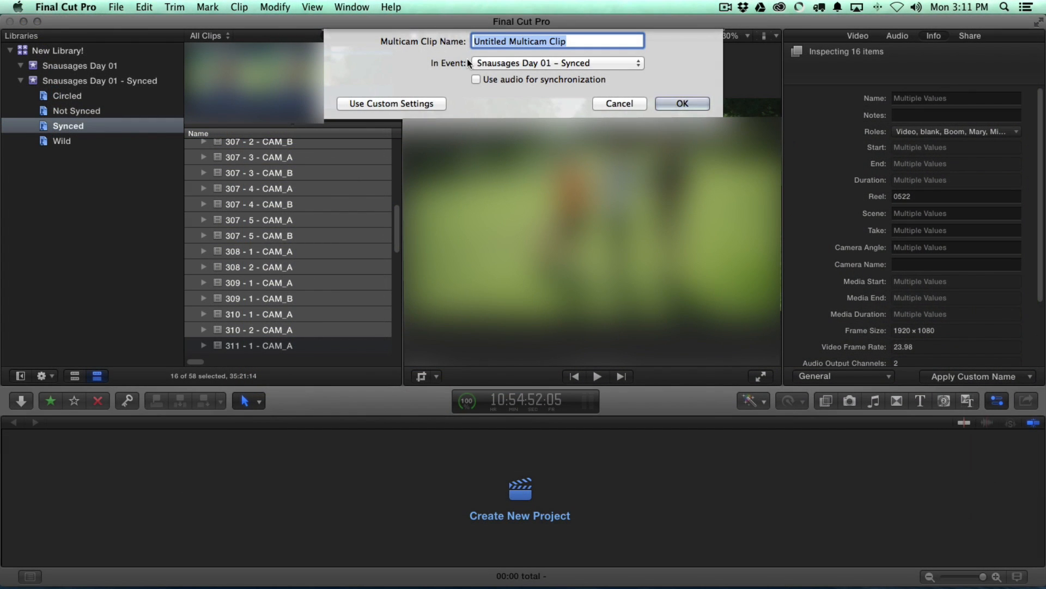
text(Snausage)
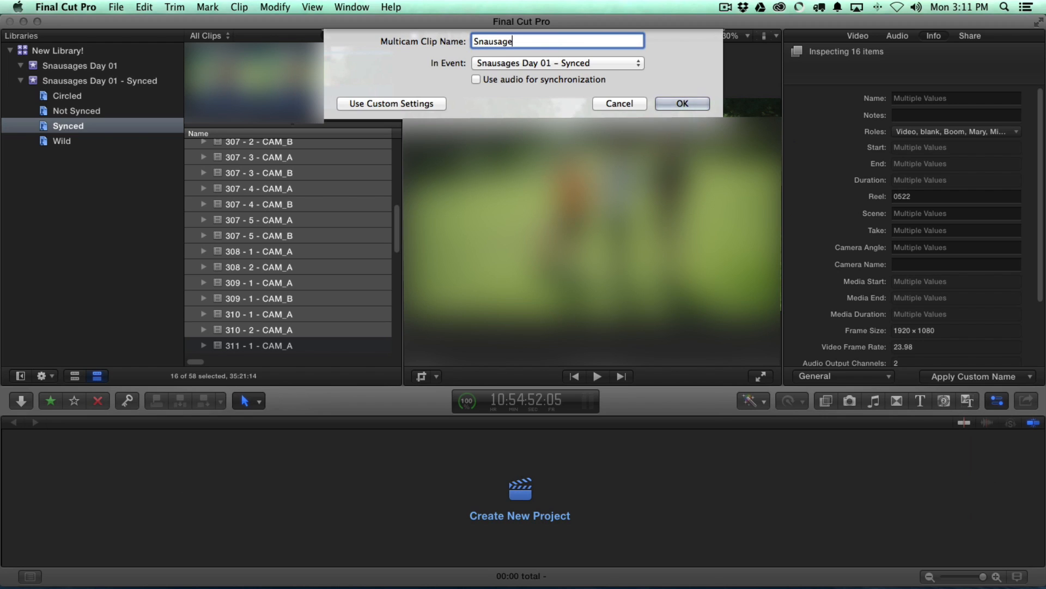
text(s Morning Shoot)
click(690, 103)
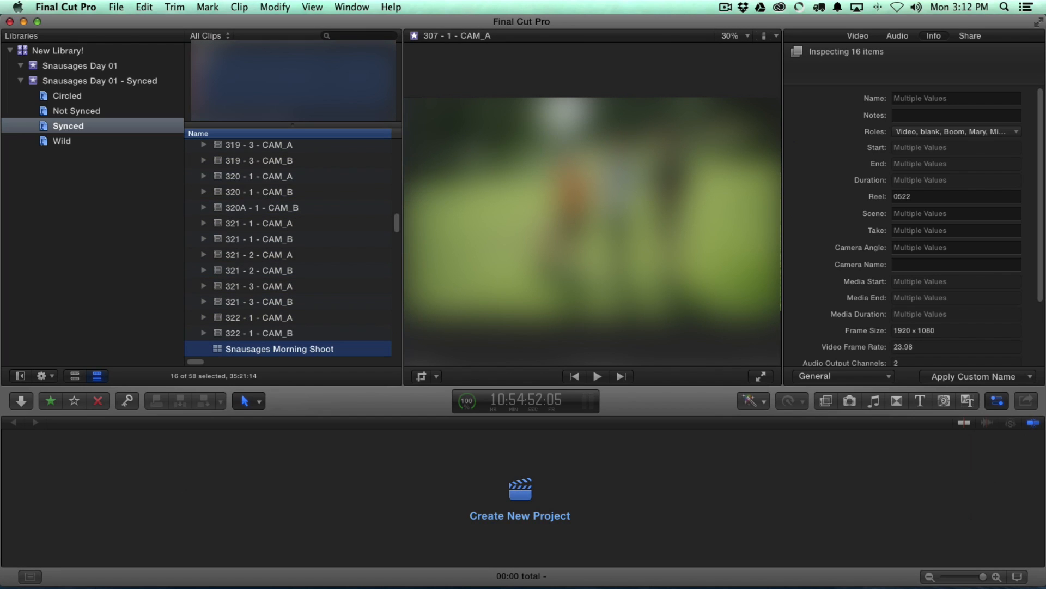
Open the Snausages Morning Shoot multicam clip to view its angles and expand CAM_A in its audio channel configuration.
double_click(219, 348)
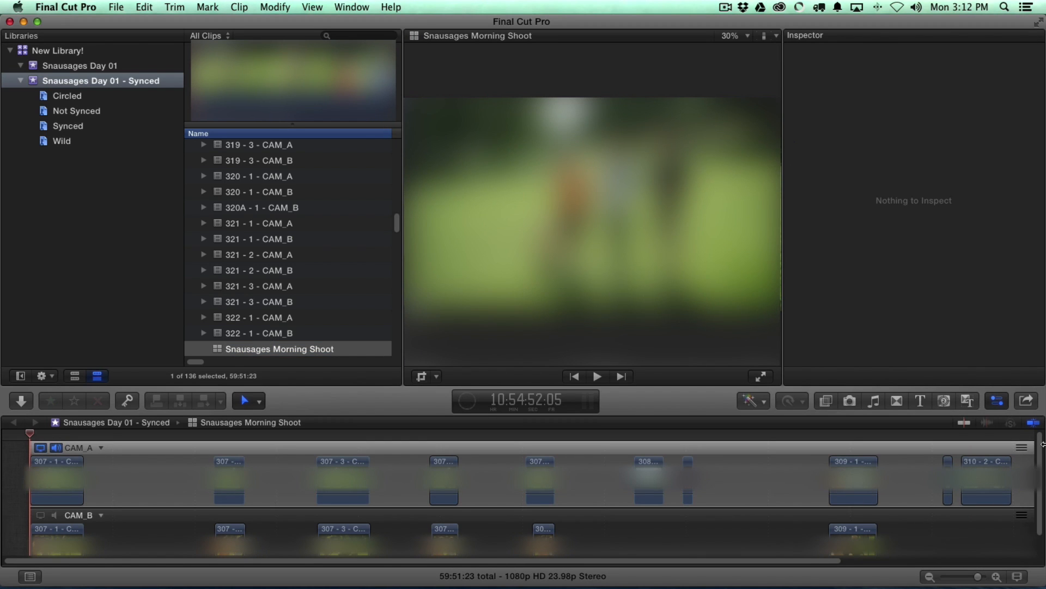
scroll(1041, 445, down, 2)
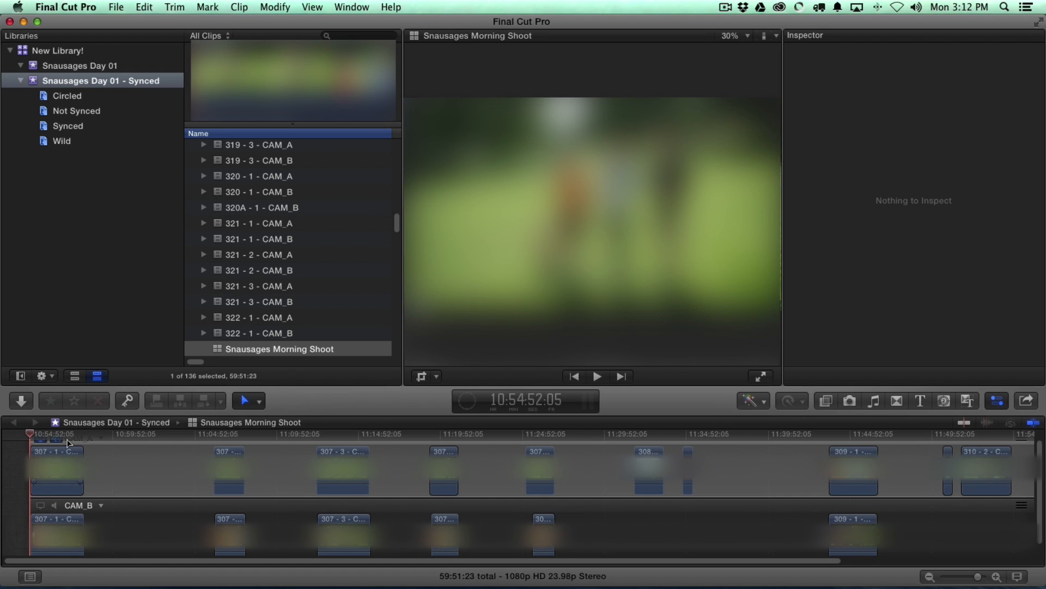
click(218, 349)
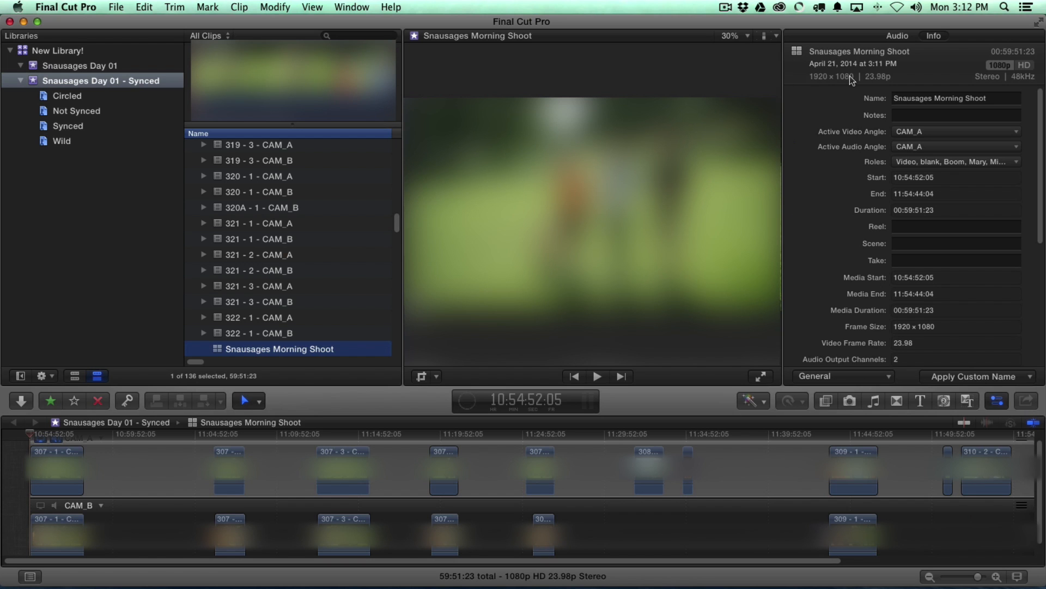
click(909, 37)
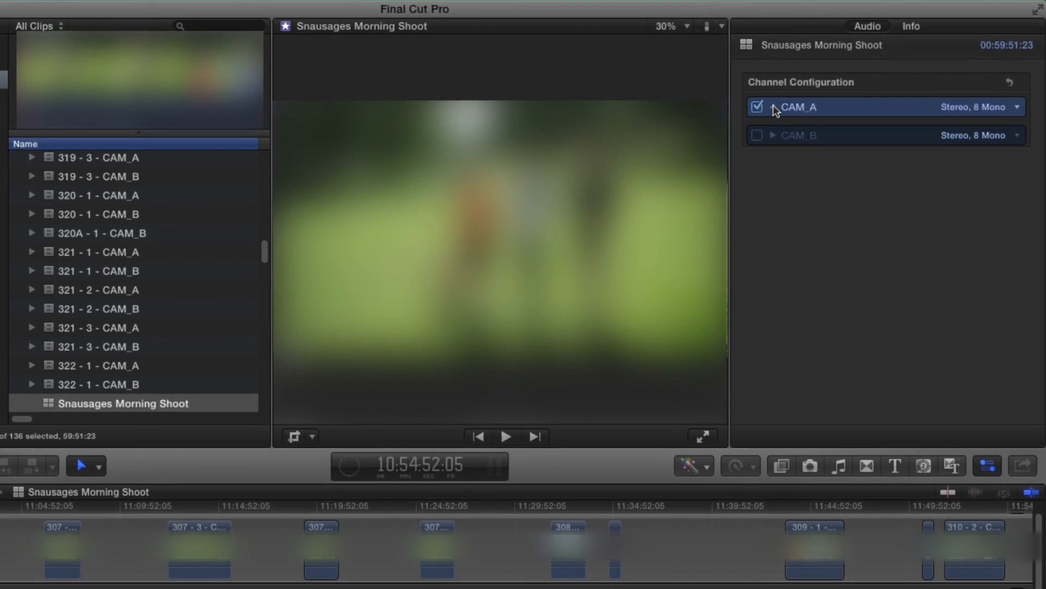
click(818, 102)
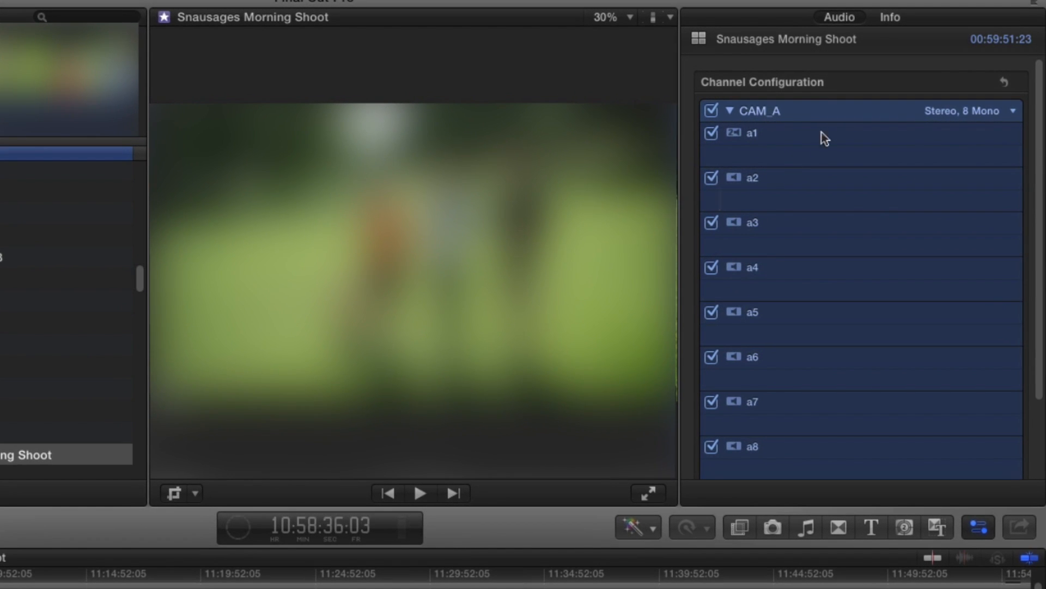
Reset the audio channel configuration of CAM_A in the Snausages Morning Shoot multicam clip.
scroll(1038, 354, down, 3)
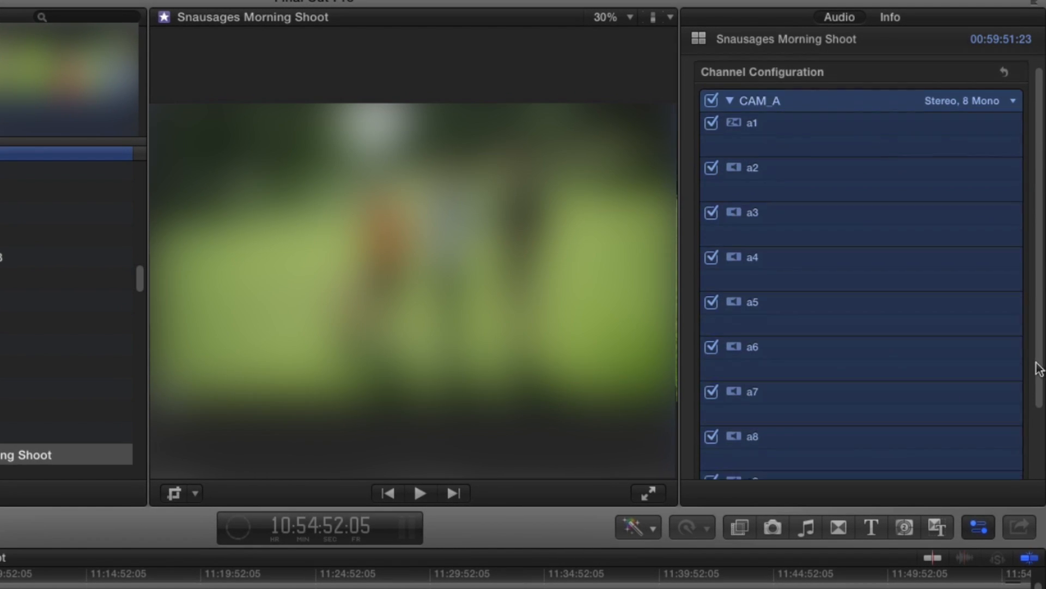
scroll(1041, 389, up, 3)
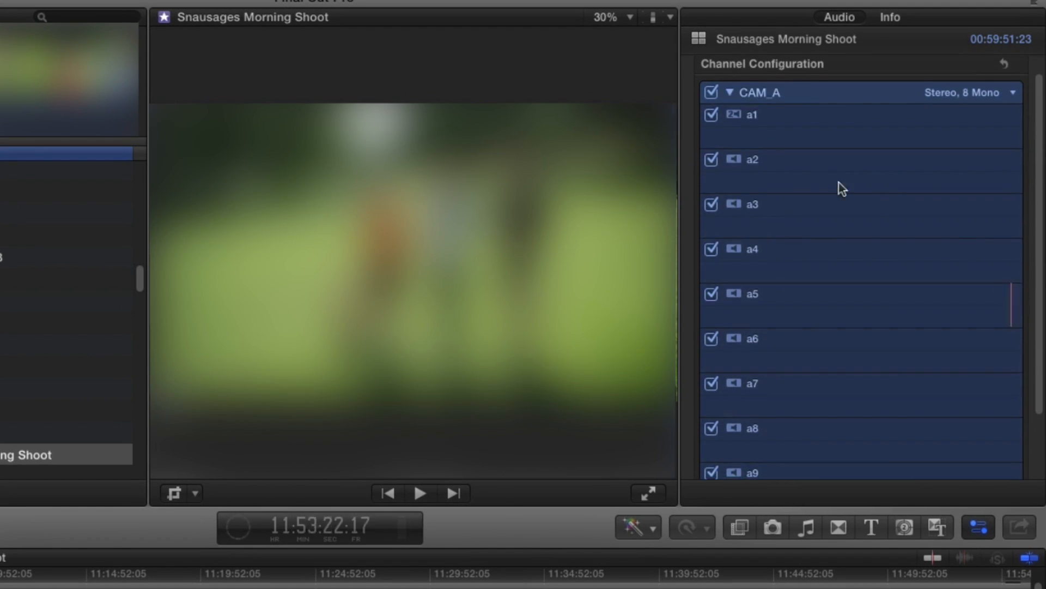
mouse_move(994, 57)
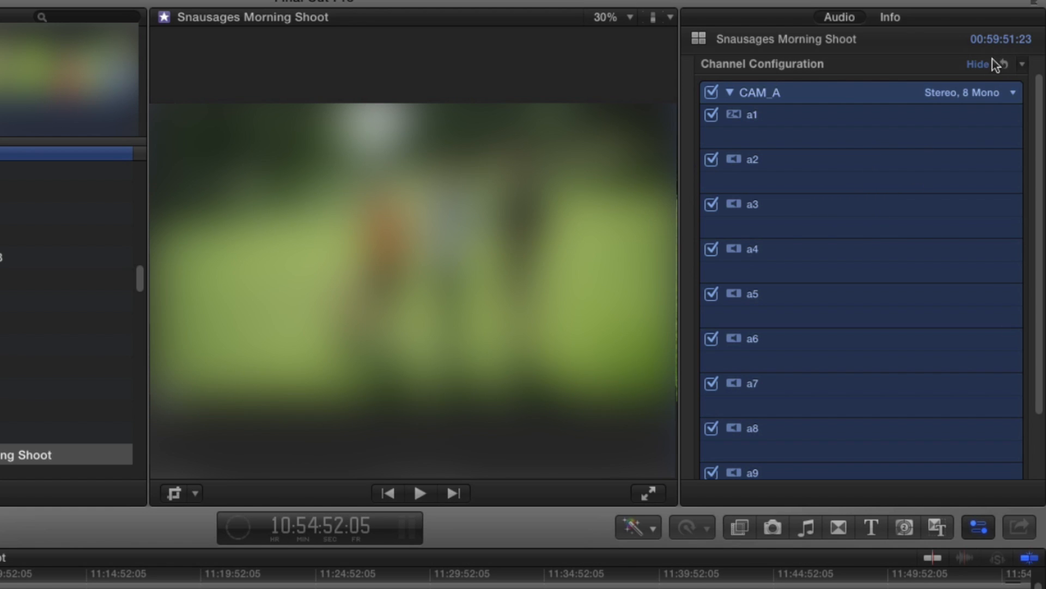
key(s)
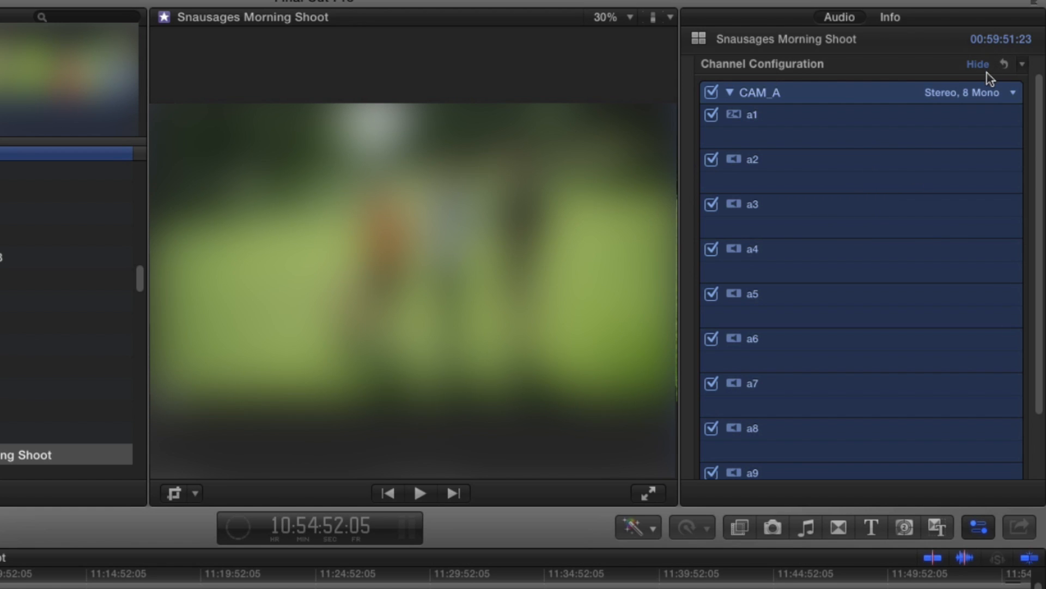
click(1014, 92)
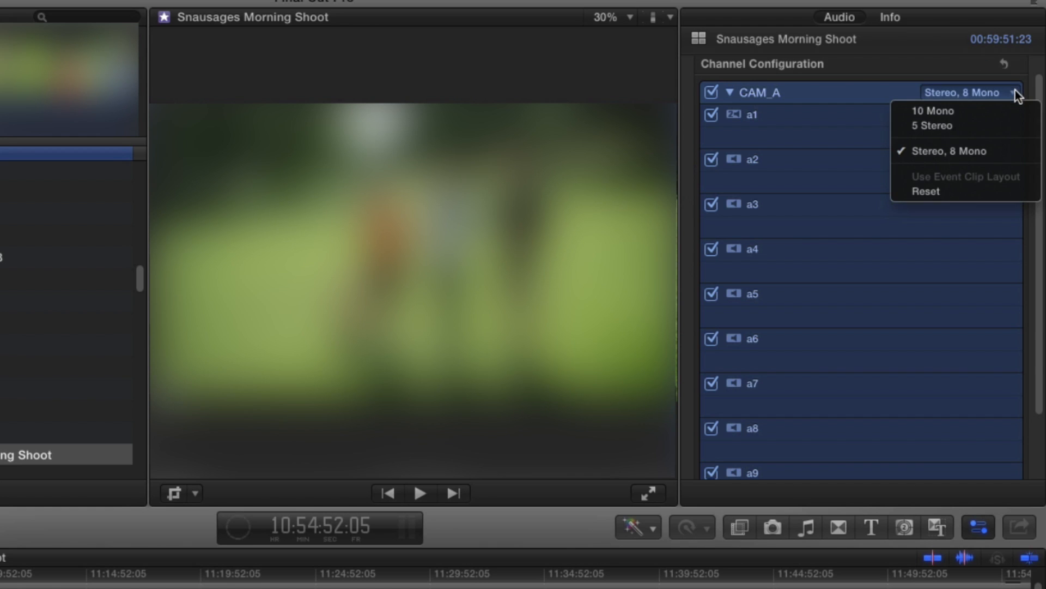
click(979, 191)
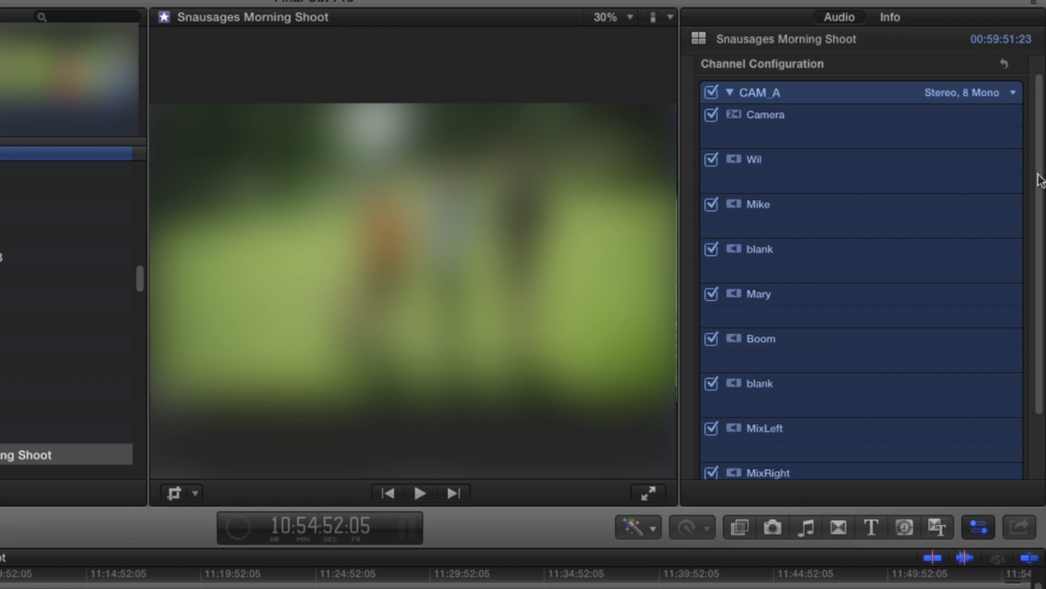
scroll(1040, 191, down, 2)
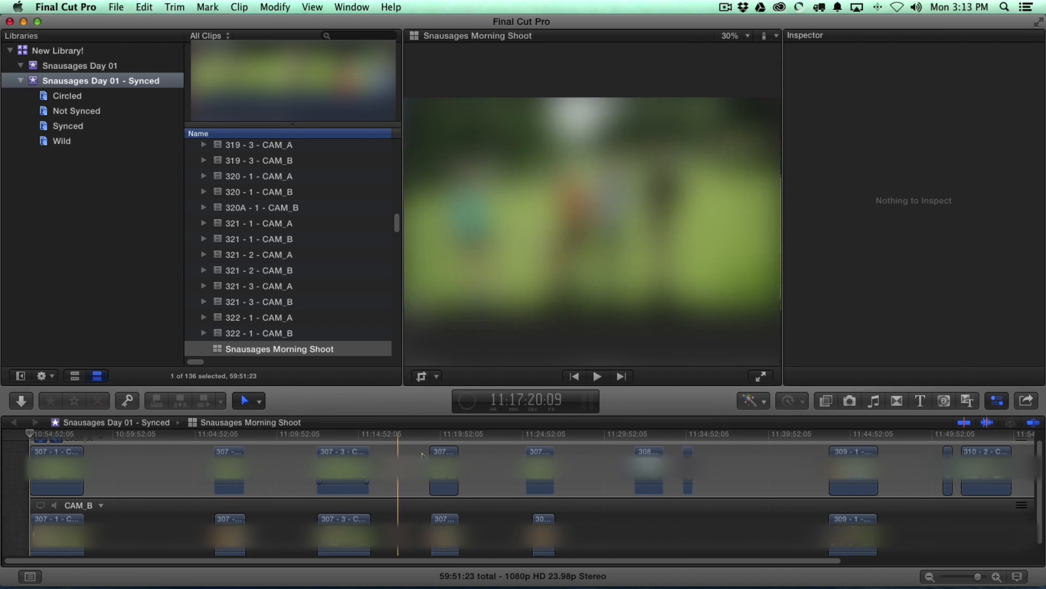
Select all ten clips in the CAM_A angle and expand their 8 Mono channel configuration to examine the channel names.
scroll(1039, 456, up, 1)
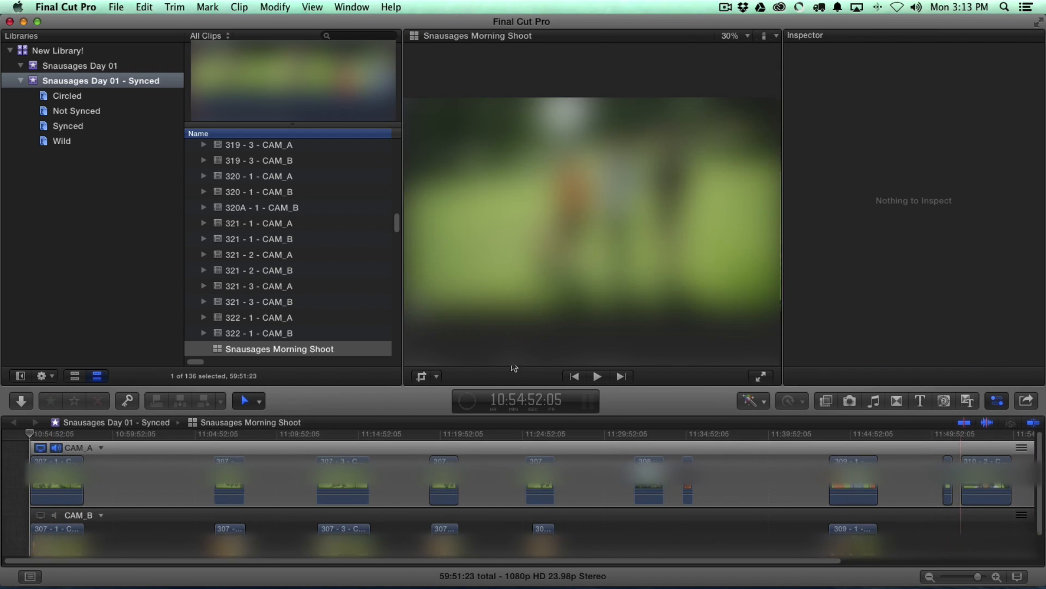
key(s)
drag(1027, 477, 21, 485)
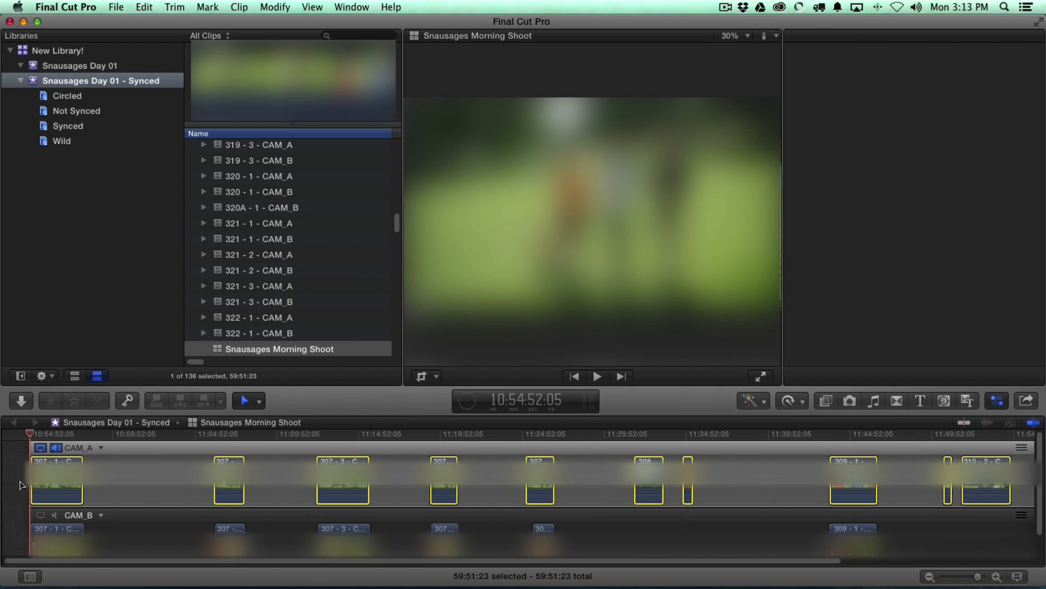
click(21, 485)
click(154, 485)
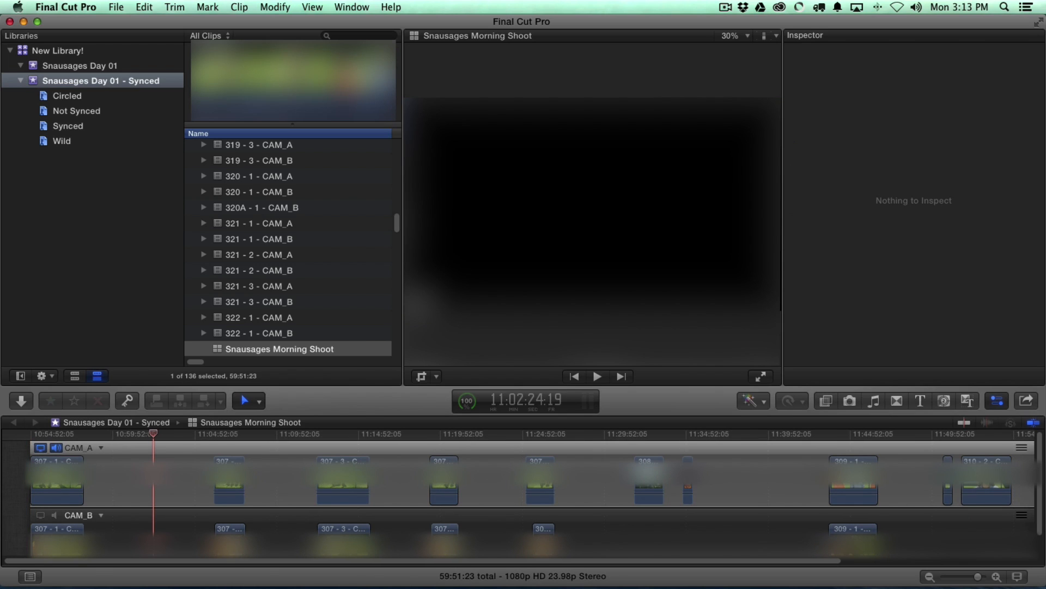
click(57, 483)
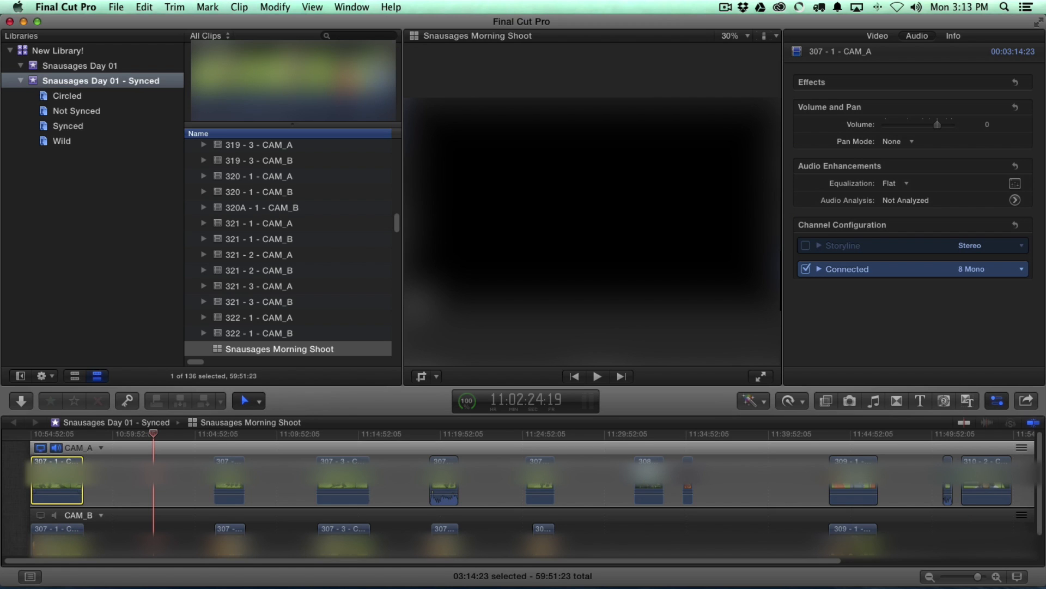
drag(1024, 480, 65, 474)
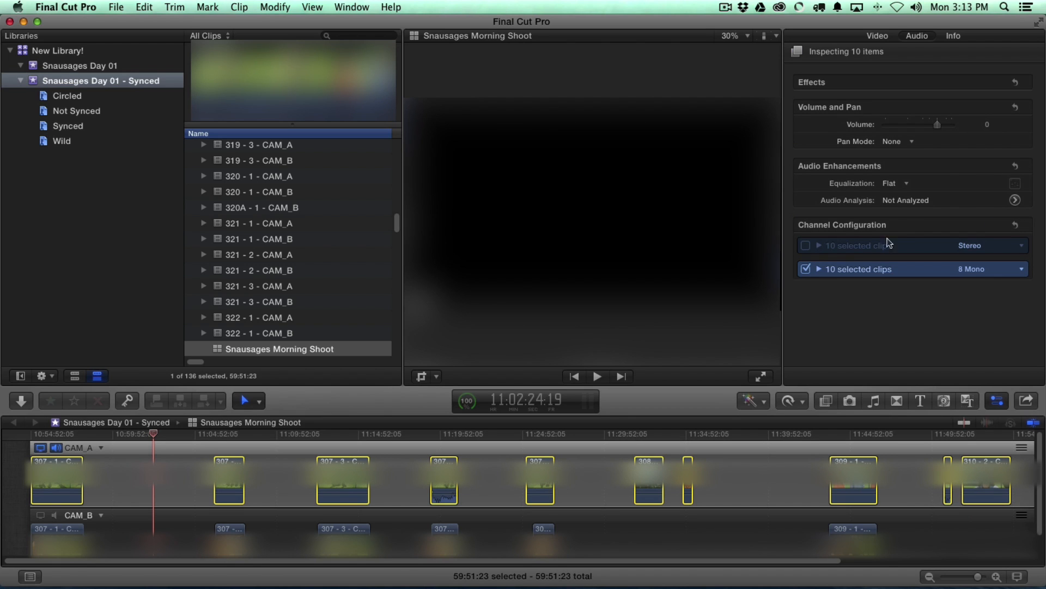
click(819, 269)
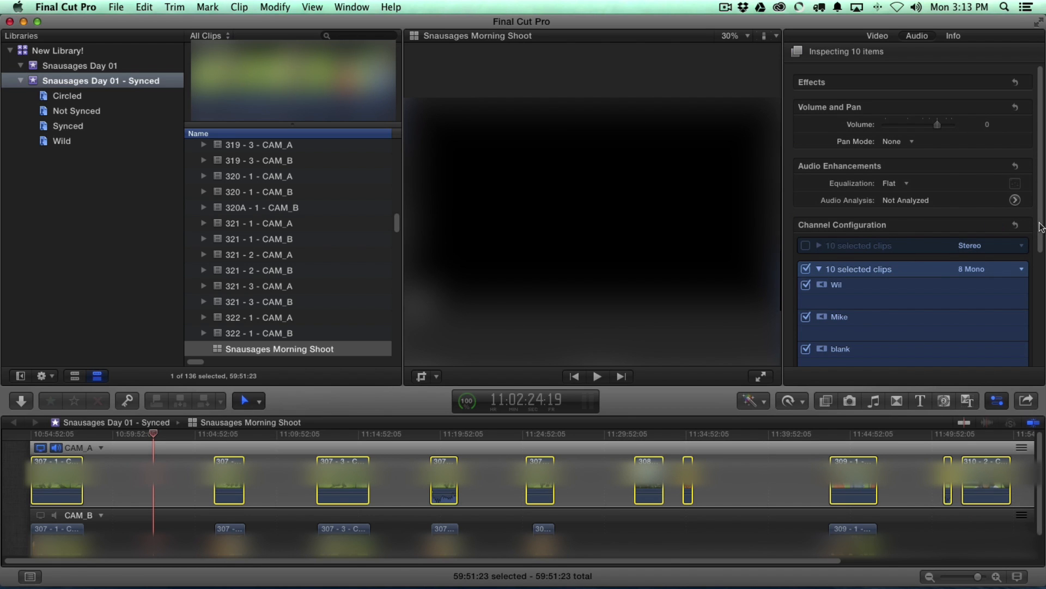
scroll(946, 194, down, 6)
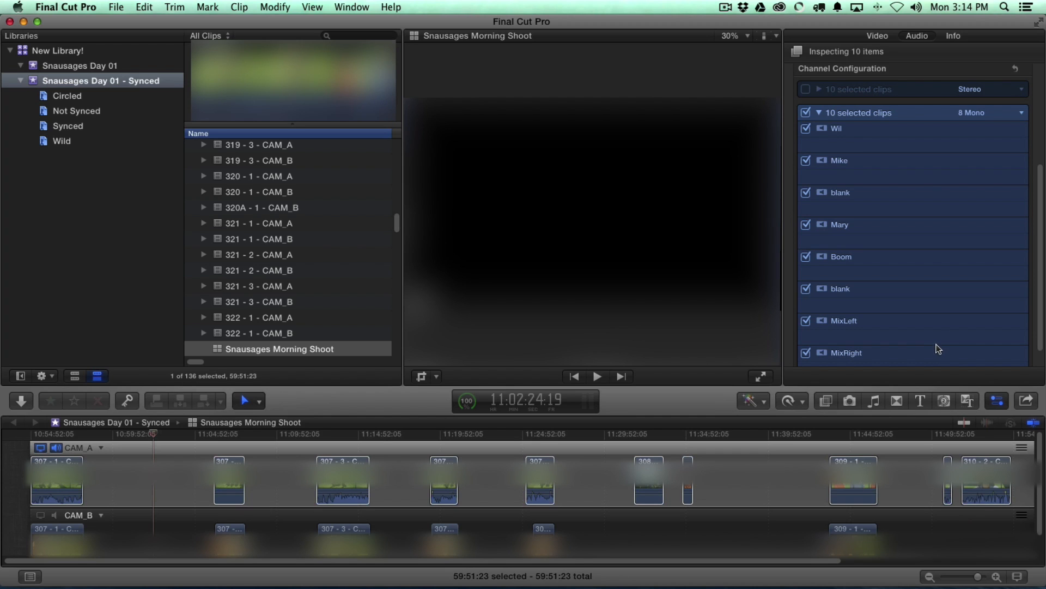
Create a project named Snausages Commercial A in Snausages Day 01 - Synced and append the Snausages Morning Shoot multicam clip to its timeline.
click(217, 351)
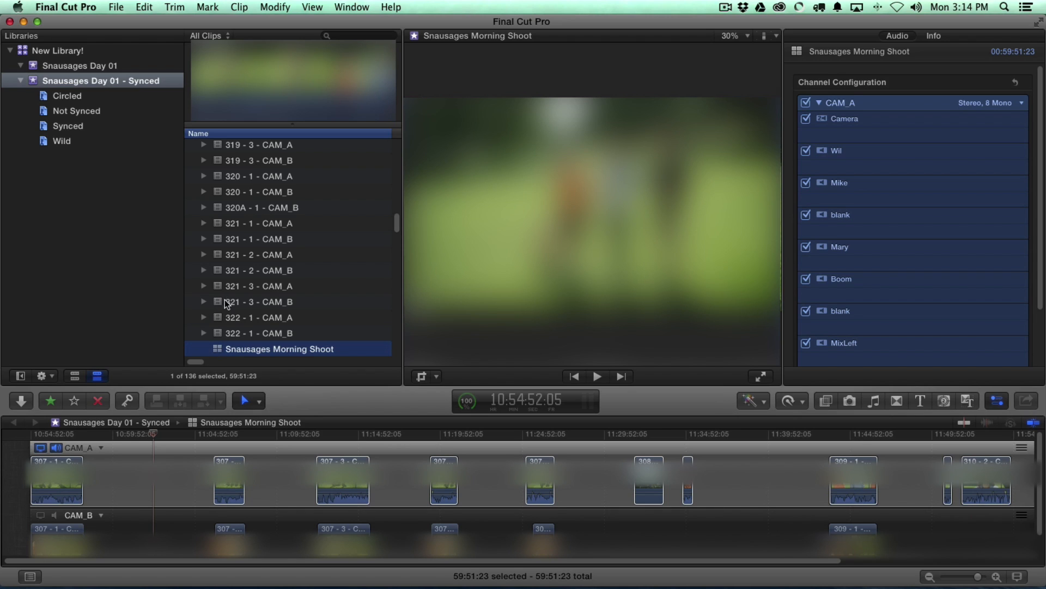
key(super+n)
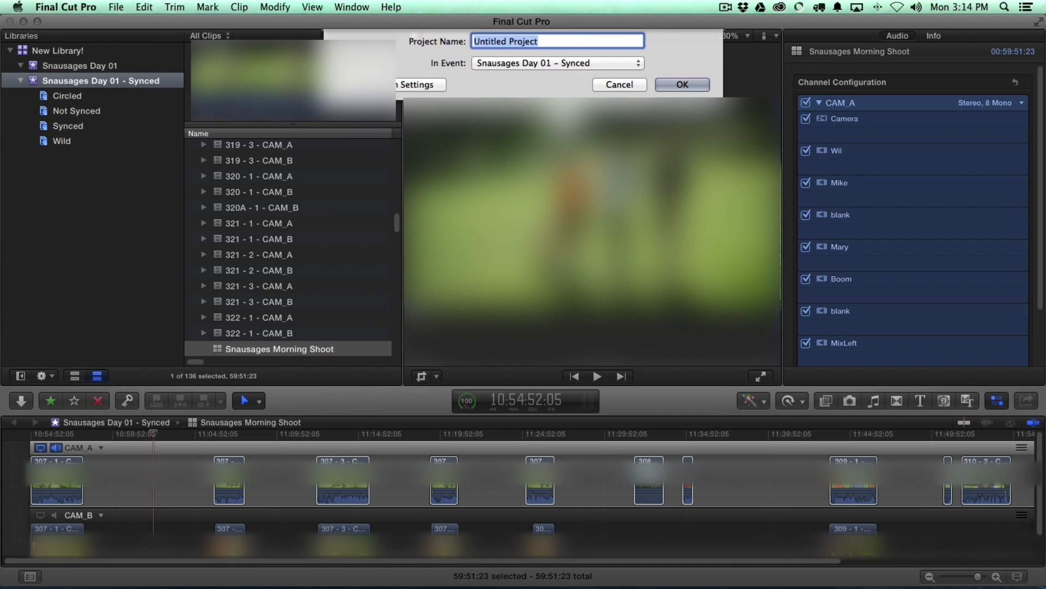
text(nausages )
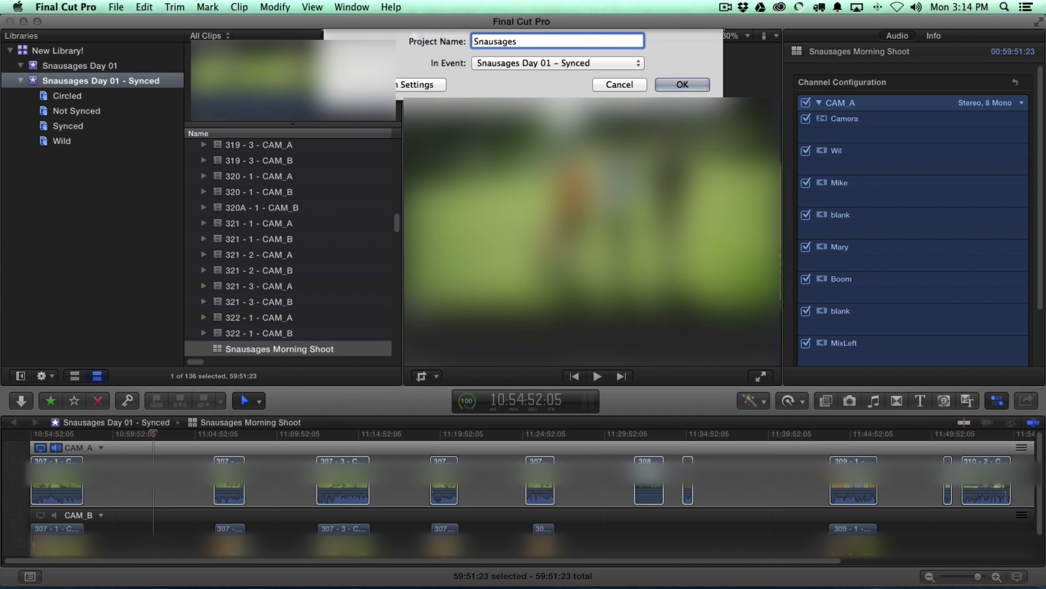
text(Commercial A)
key(Return)
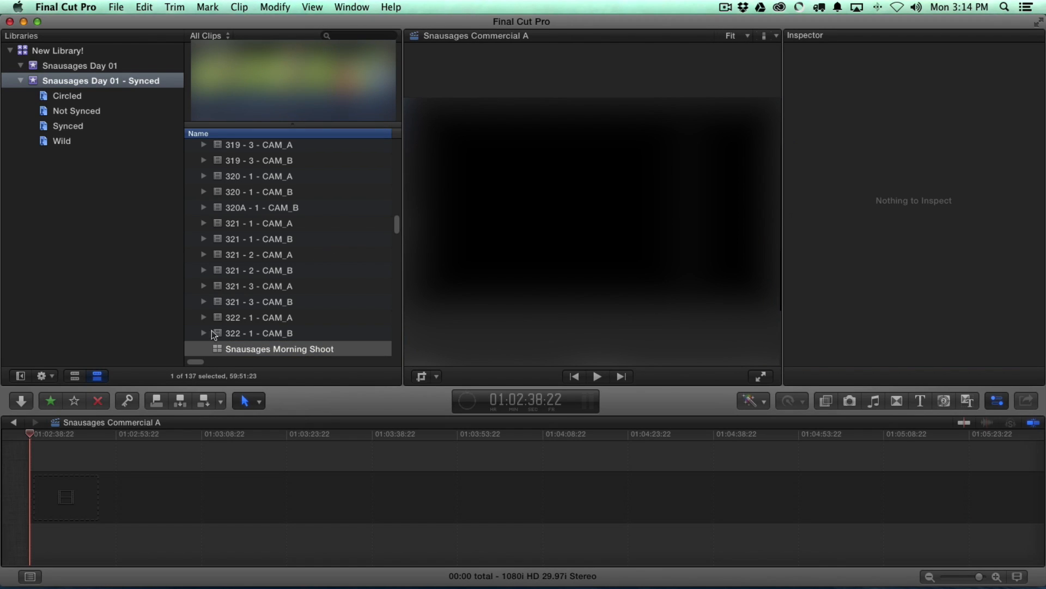
click(219, 351)
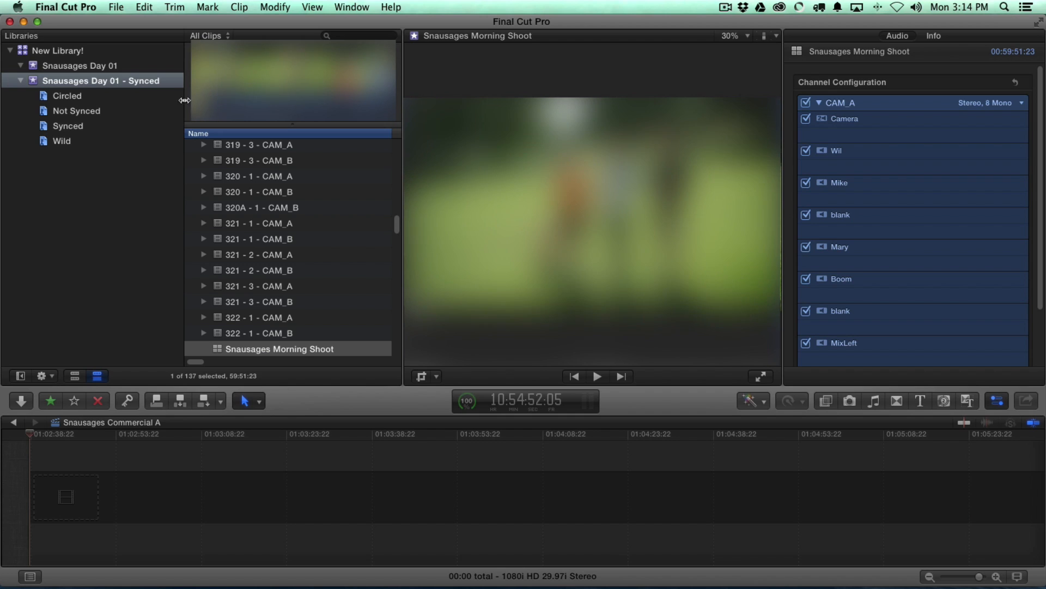
key(e)
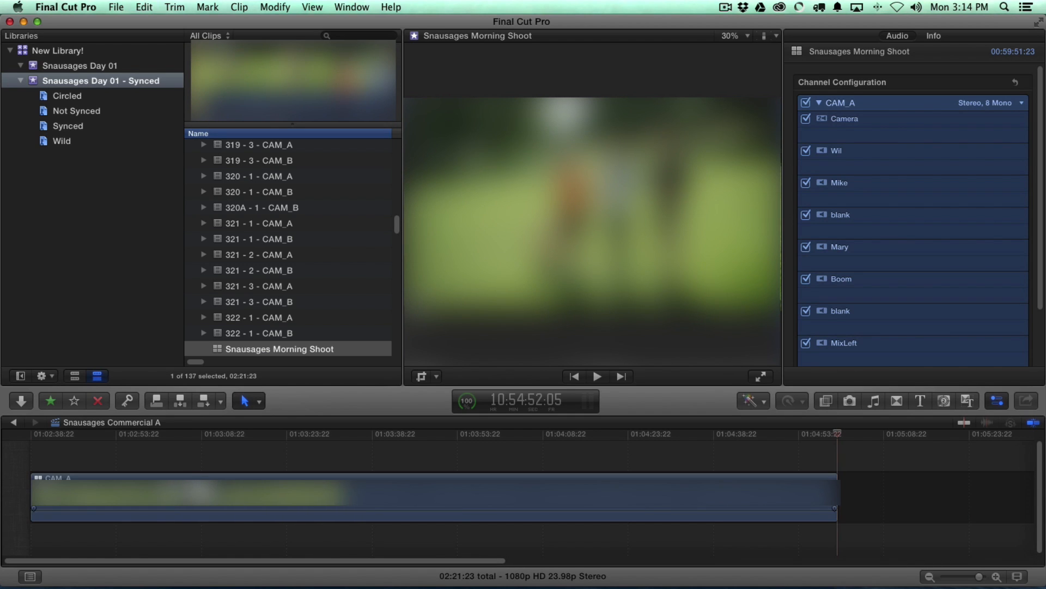
Select the CAM_A clip in the project timeline and enable only the second and fifth audio channels in its channel configuration.
click(116, 435)
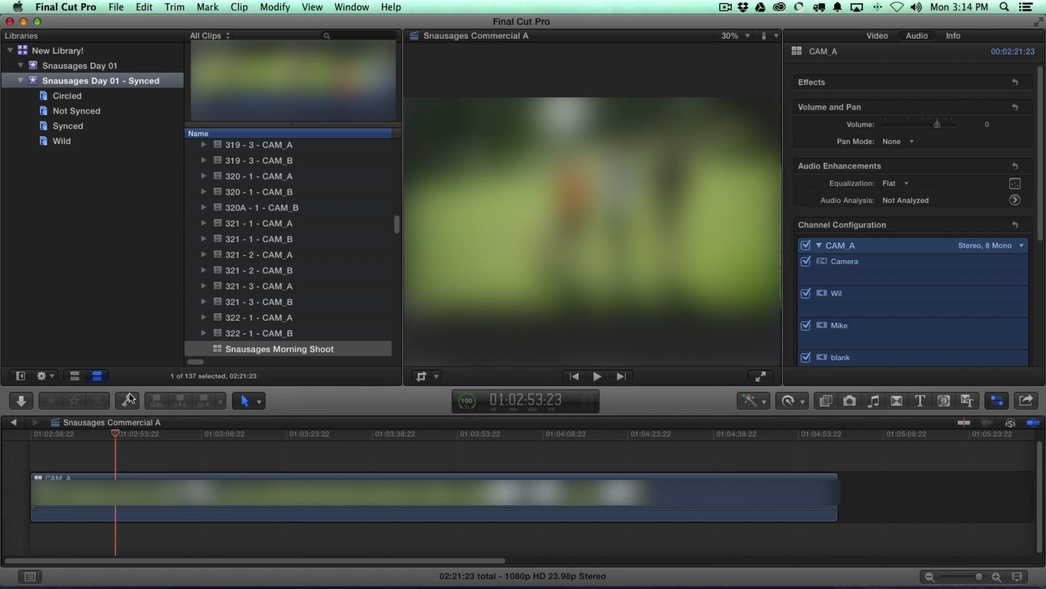
key(c)
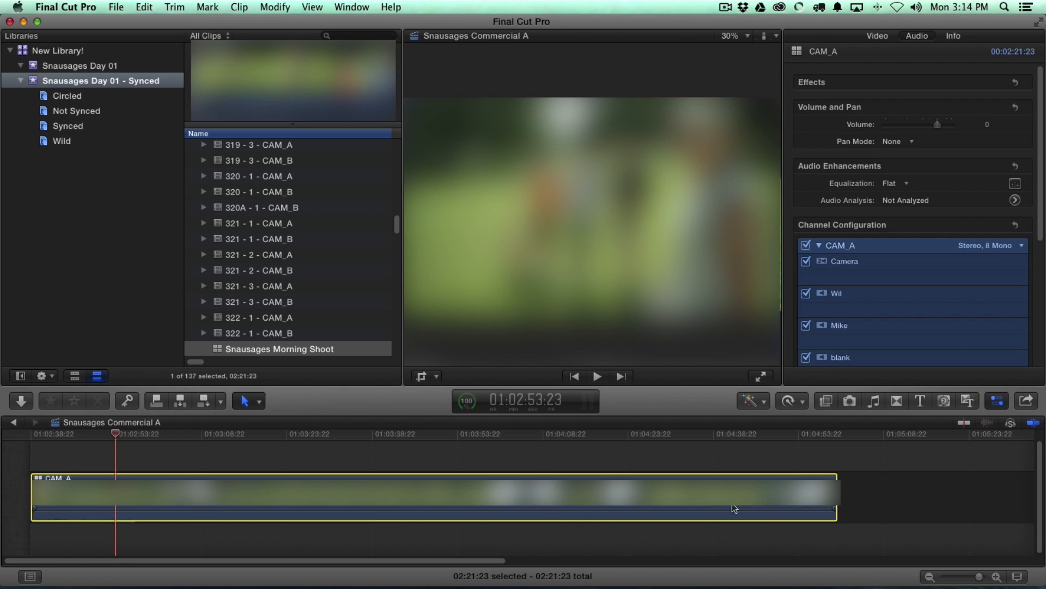
scroll(1041, 271, down, 2)
scroll(1041, 271, down, 4)
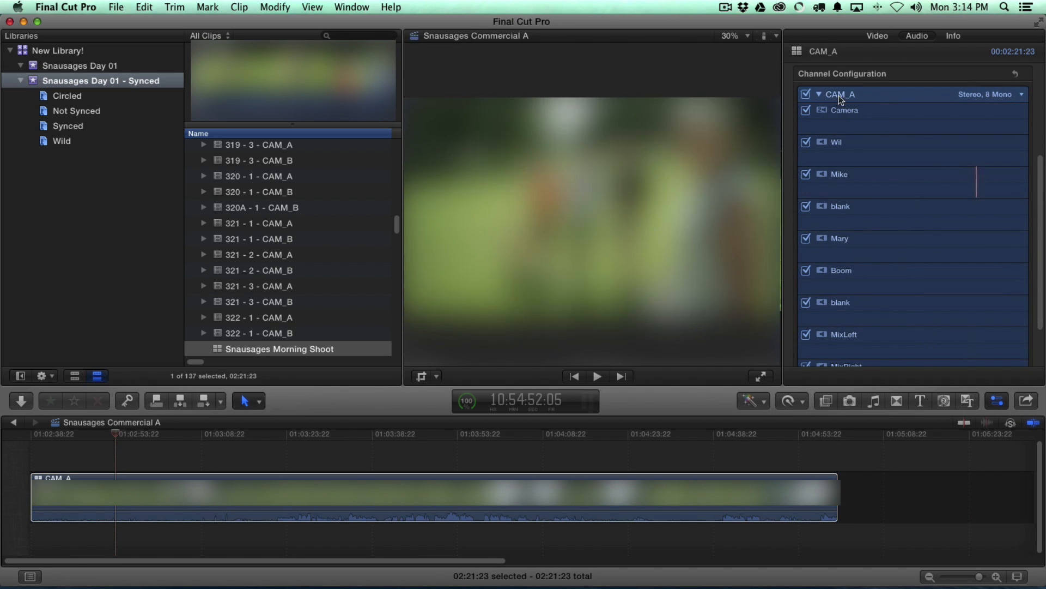
click(806, 94)
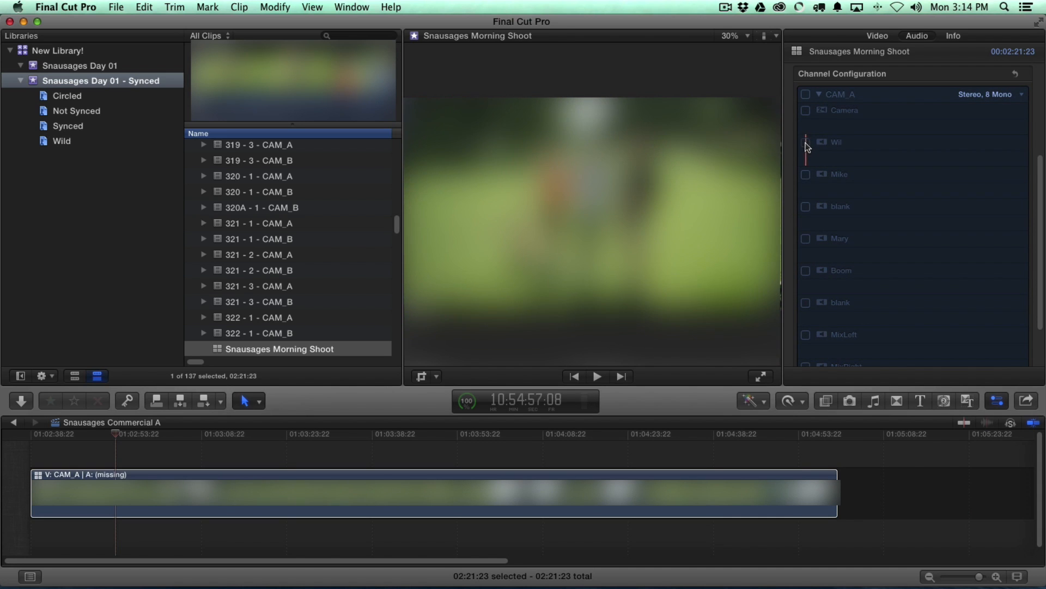
click(806, 143)
click(806, 239)
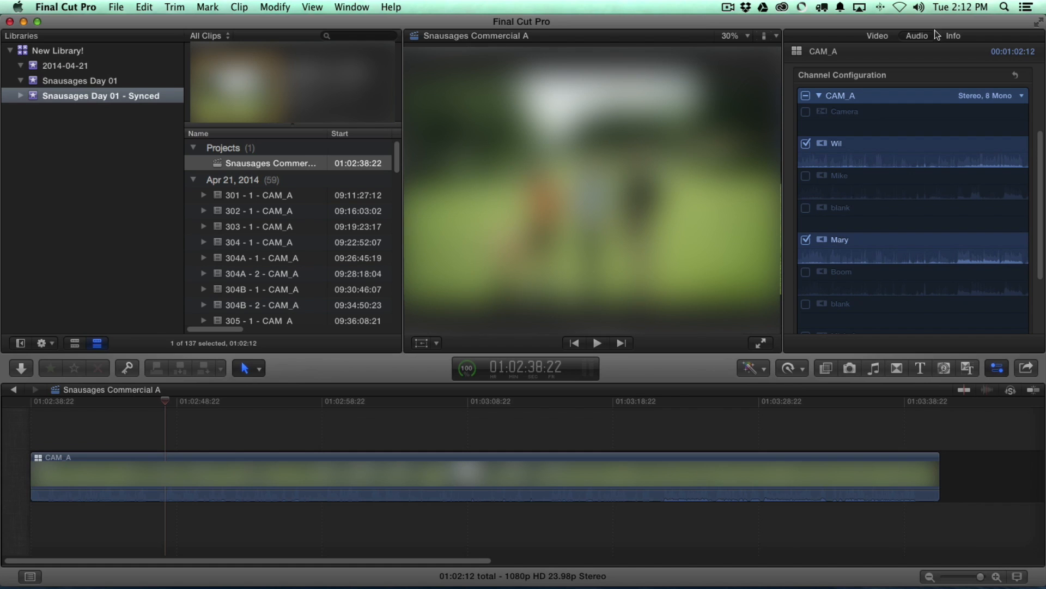
Expand the audio of the CAM_A clip in the timeline and show its separate audio components.
click(485, 475)
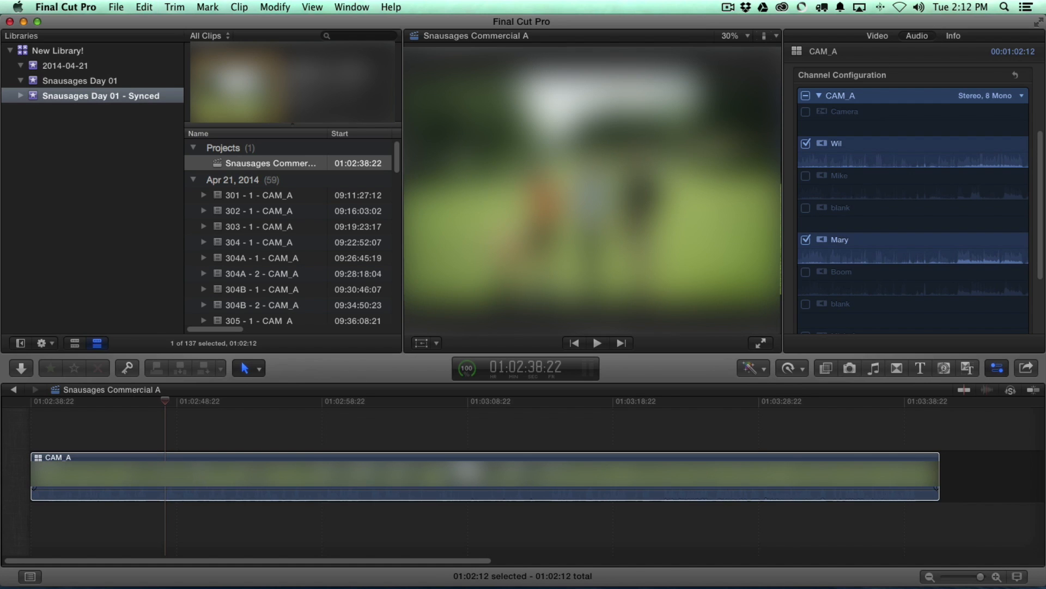
key(ctrl+s)
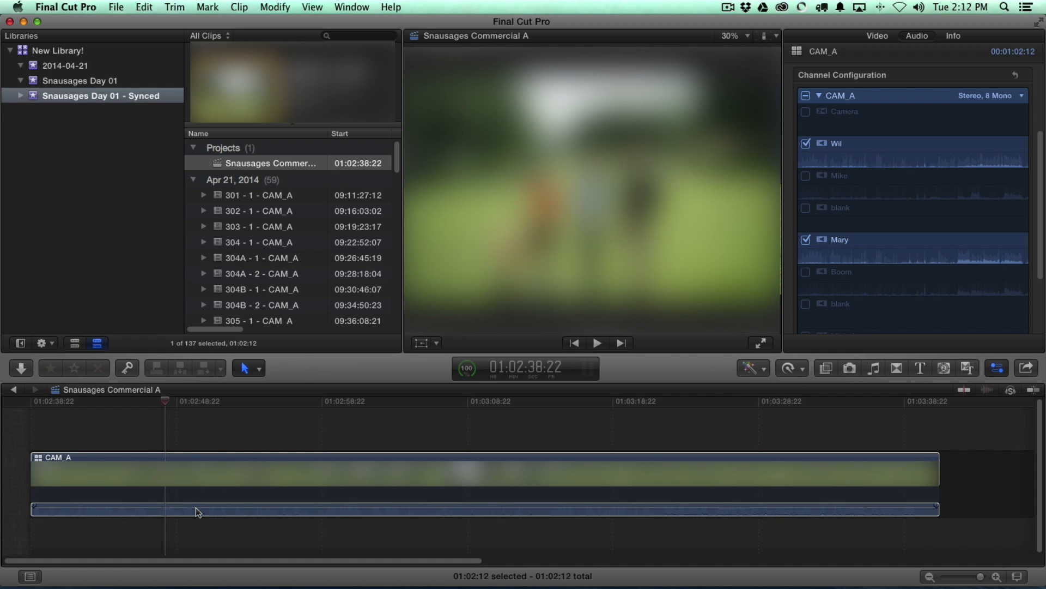
key(ctrl+alt+s)
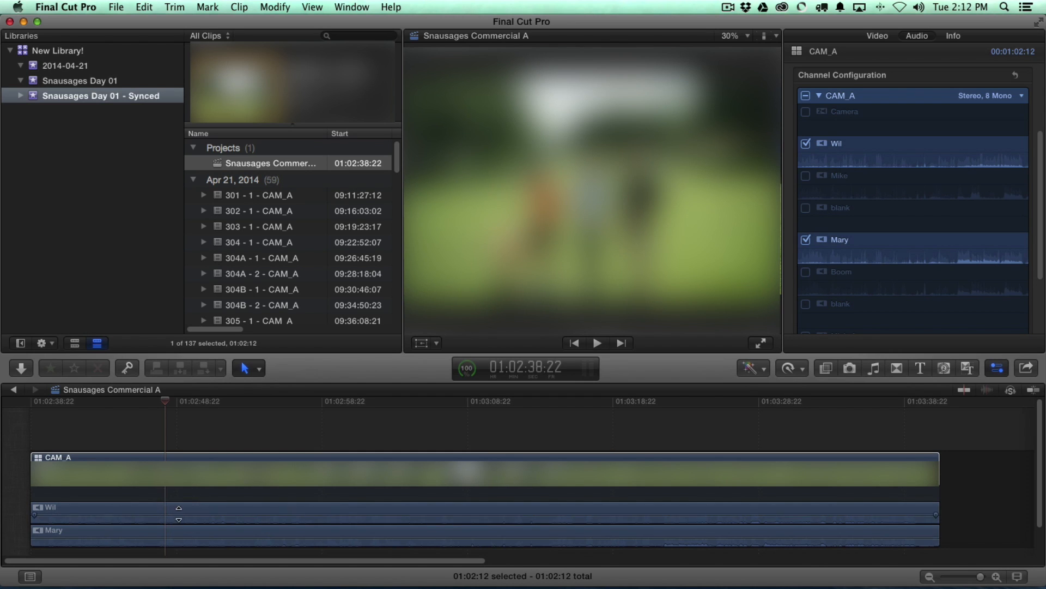
Enable all CAM_A audio channels and select the first five components in the timeline, starting with Camera.
click(808, 95)
click(807, 96)
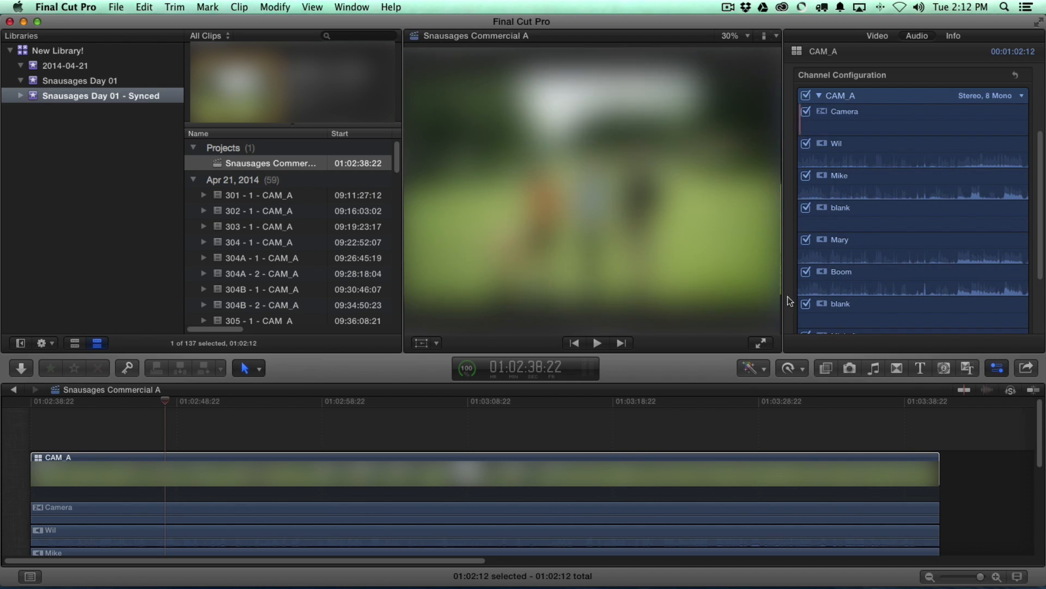
drag(1039, 436, 1030, 466)
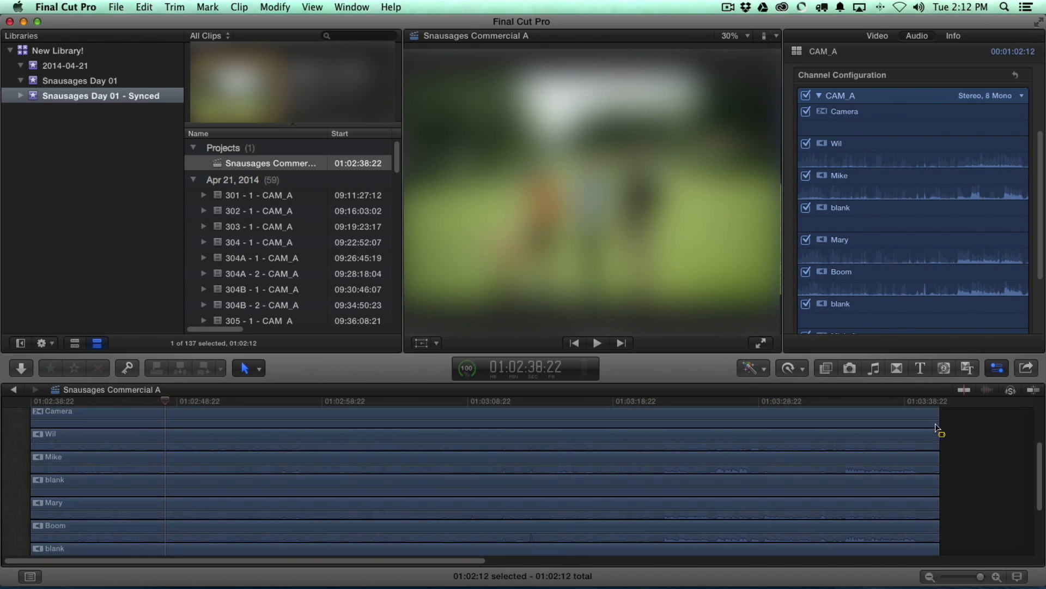
drag(958, 418, 730, 513)
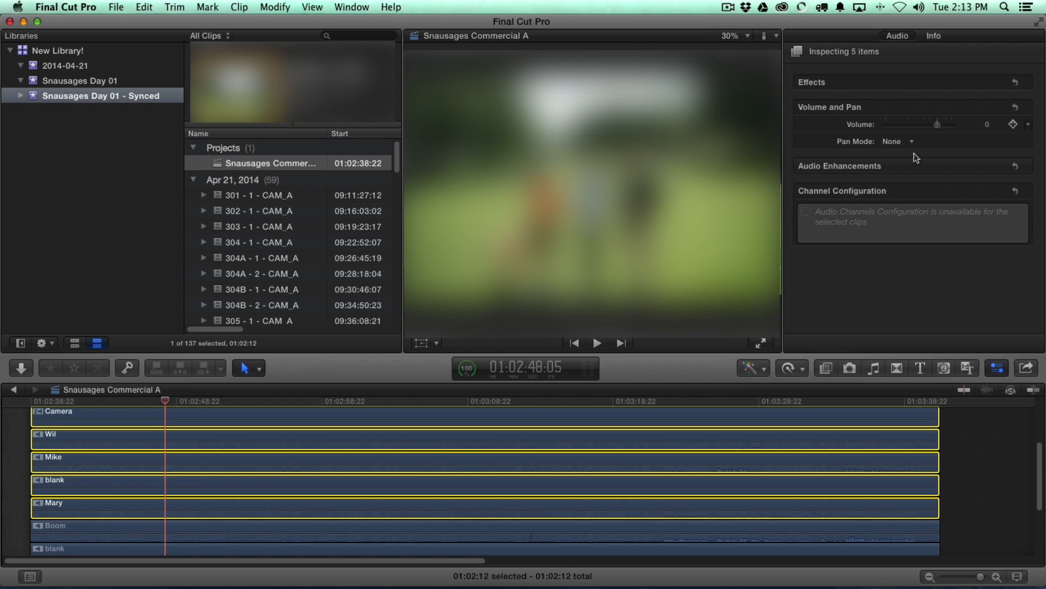
scroll(1041, 458, up, 5)
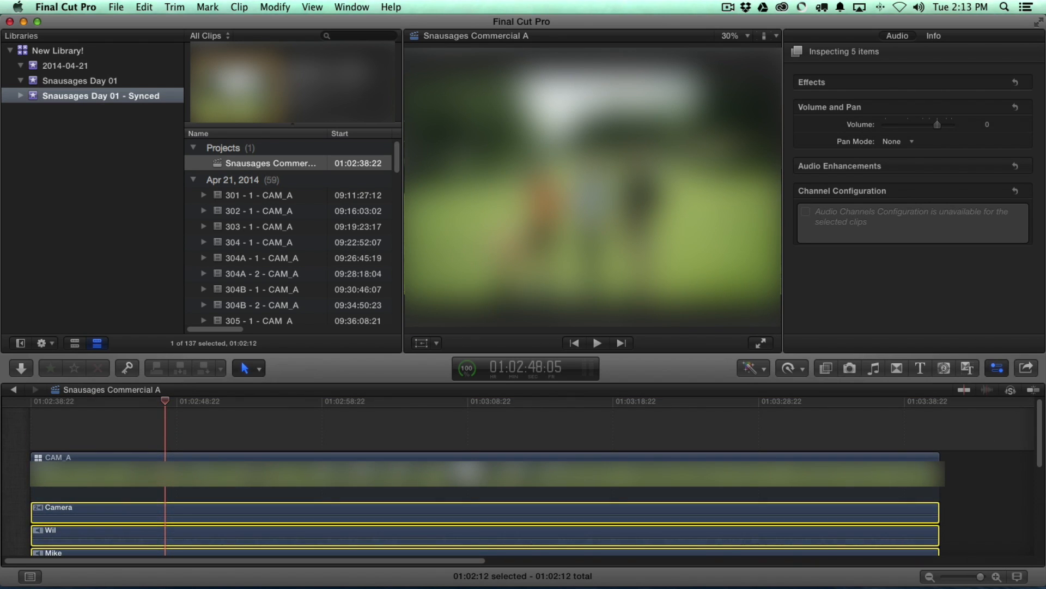
Enable only the second and fifth audio channels of the whole CAM_A clip, and split the clip at 01:02:48:05.
click(899, 469)
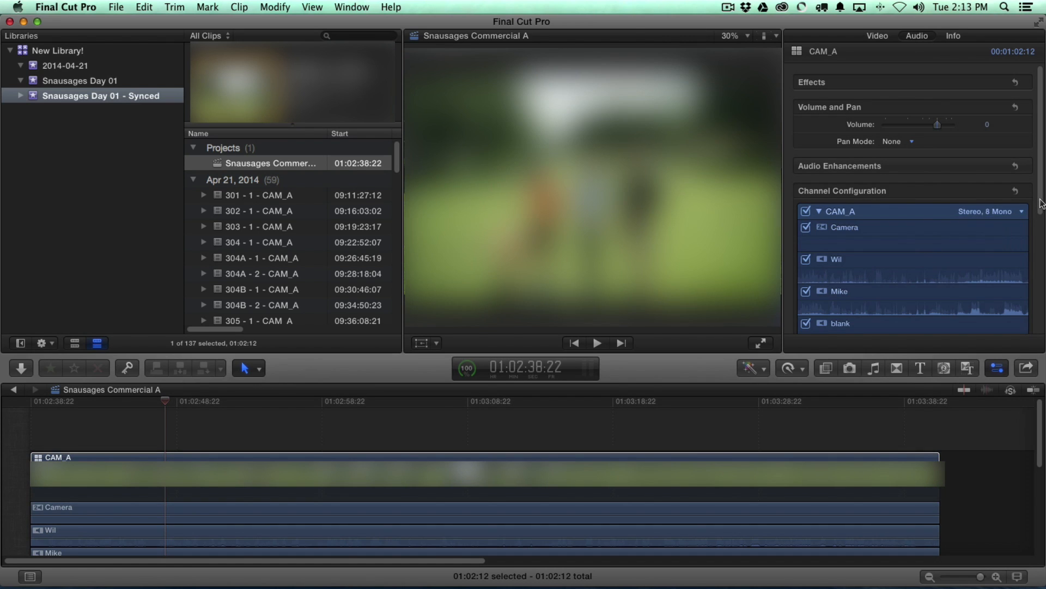
drag(1041, 204, 1042, 265)
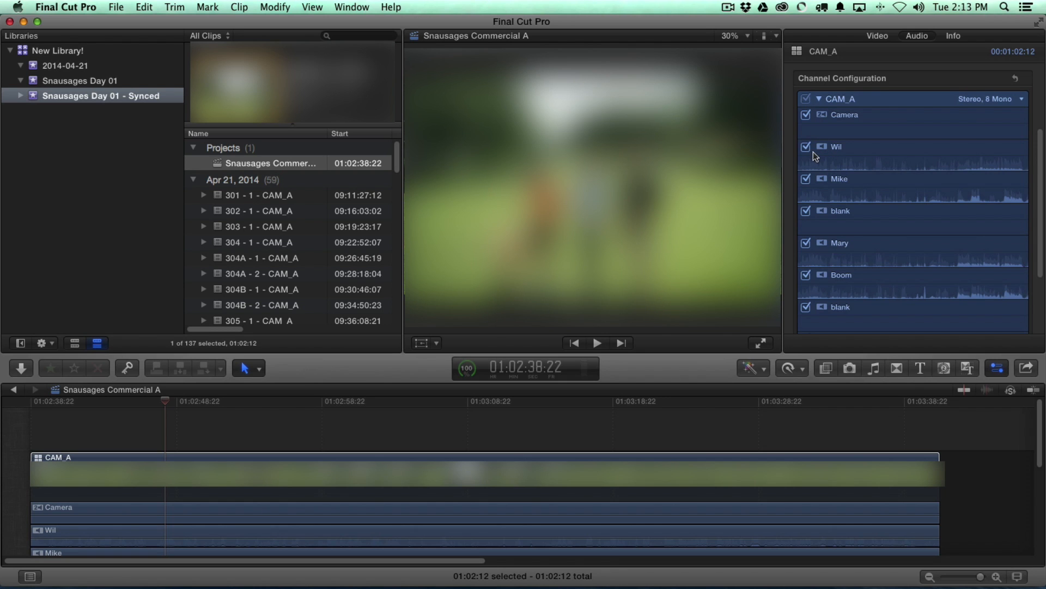
click(806, 99)
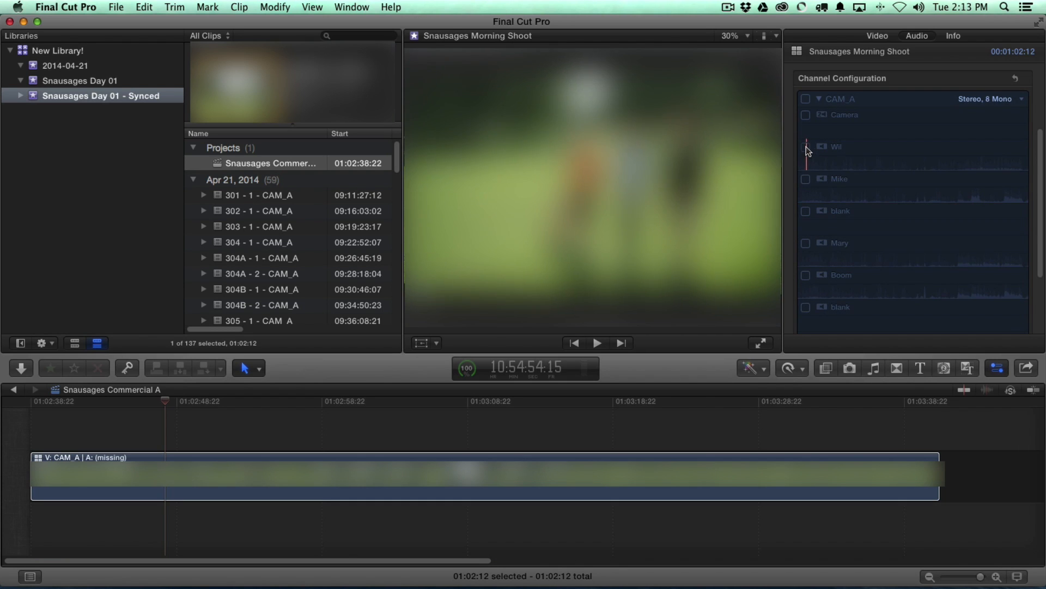
click(806, 146)
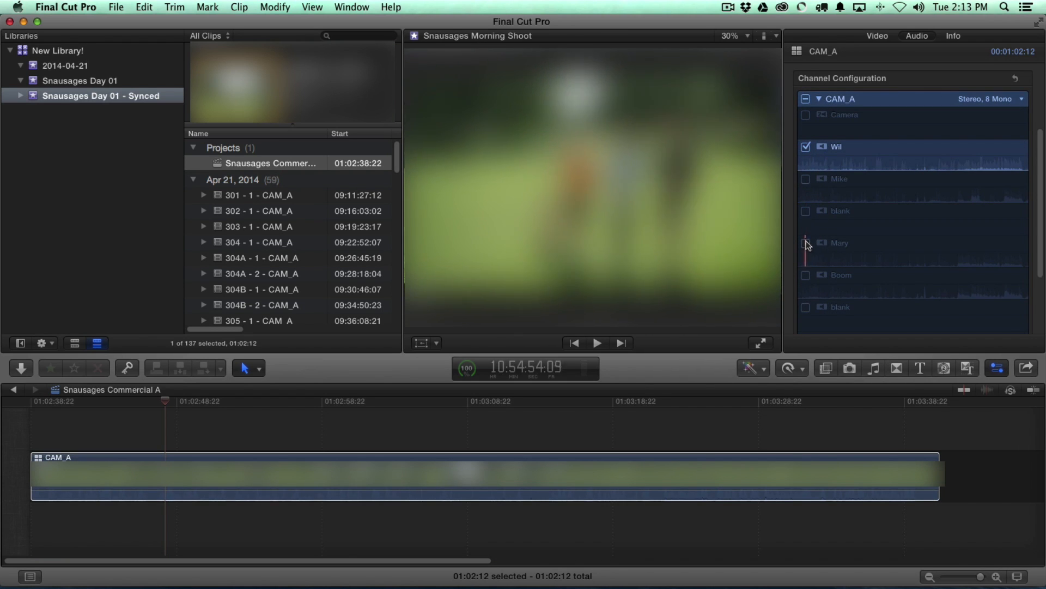
click(806, 243)
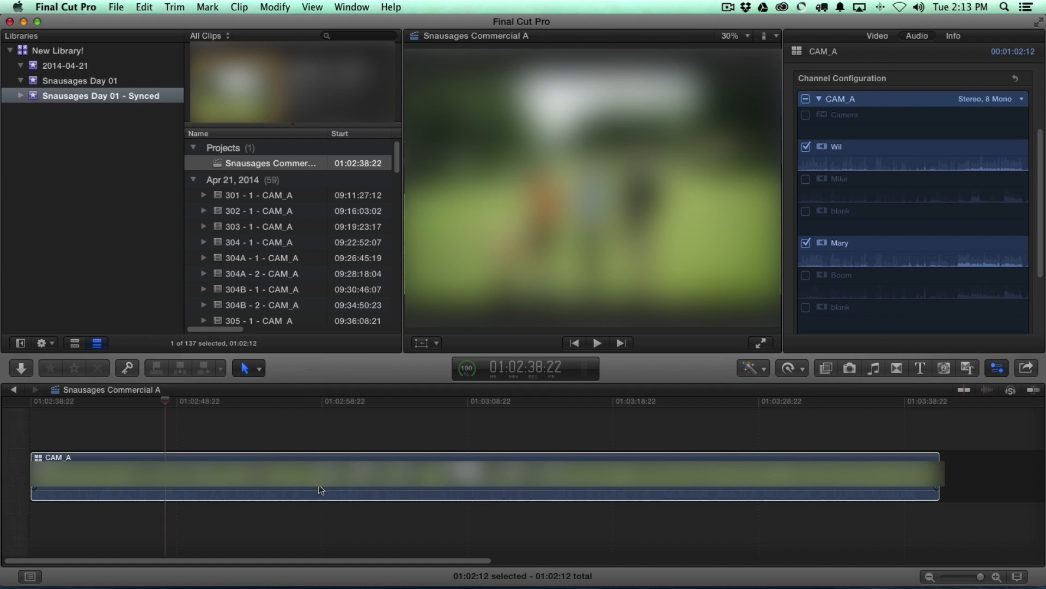
key(cmd+b)
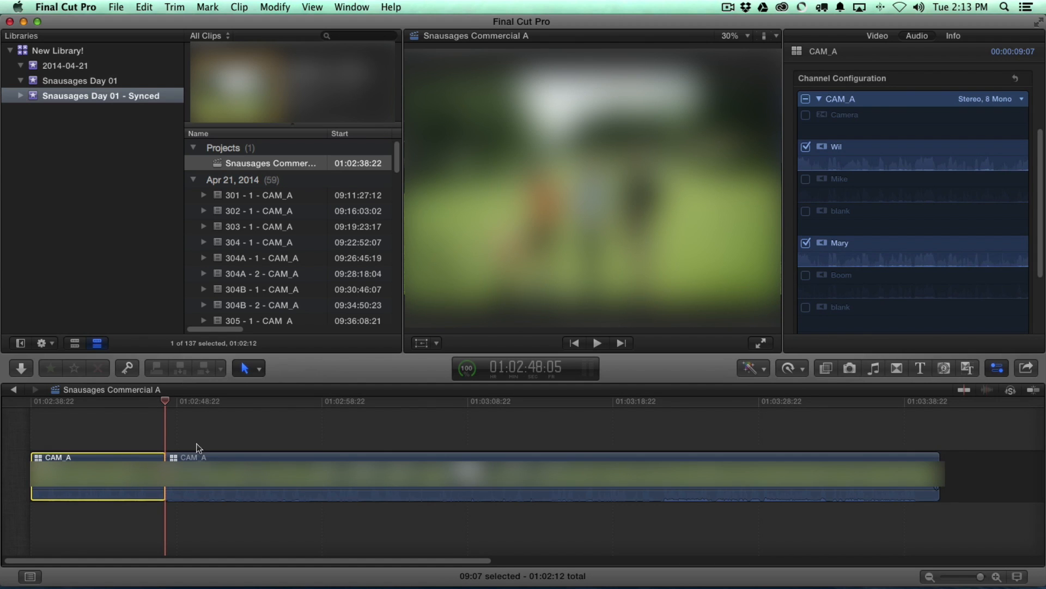
Select both CAM_A clips in the timeline and switch their third audio channel on and back off.
drag(195, 429, 125, 493)
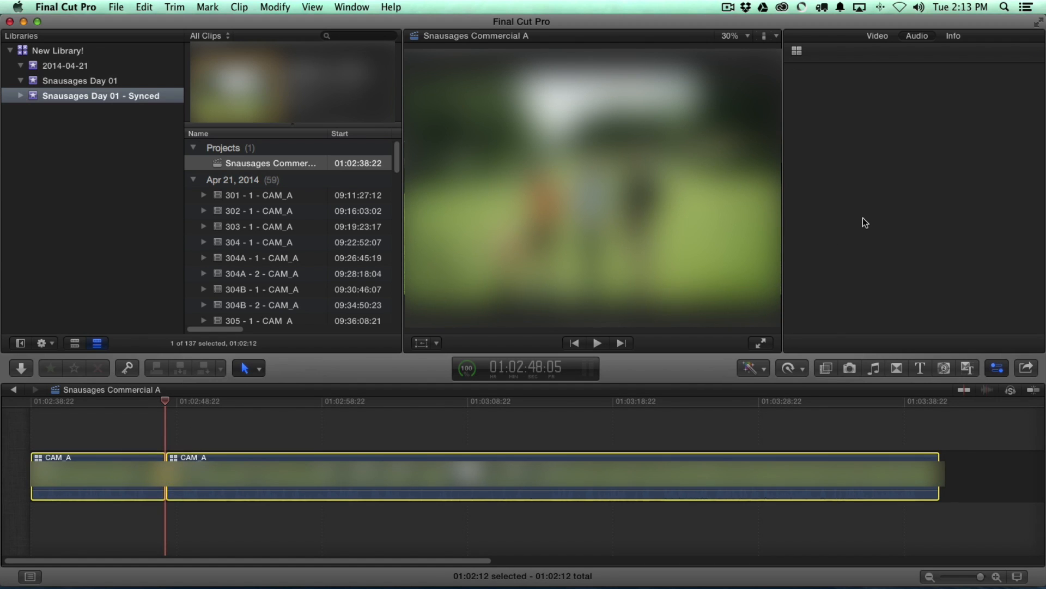
click(897, 230)
drag(1042, 181, 1009, 239)
click(805, 190)
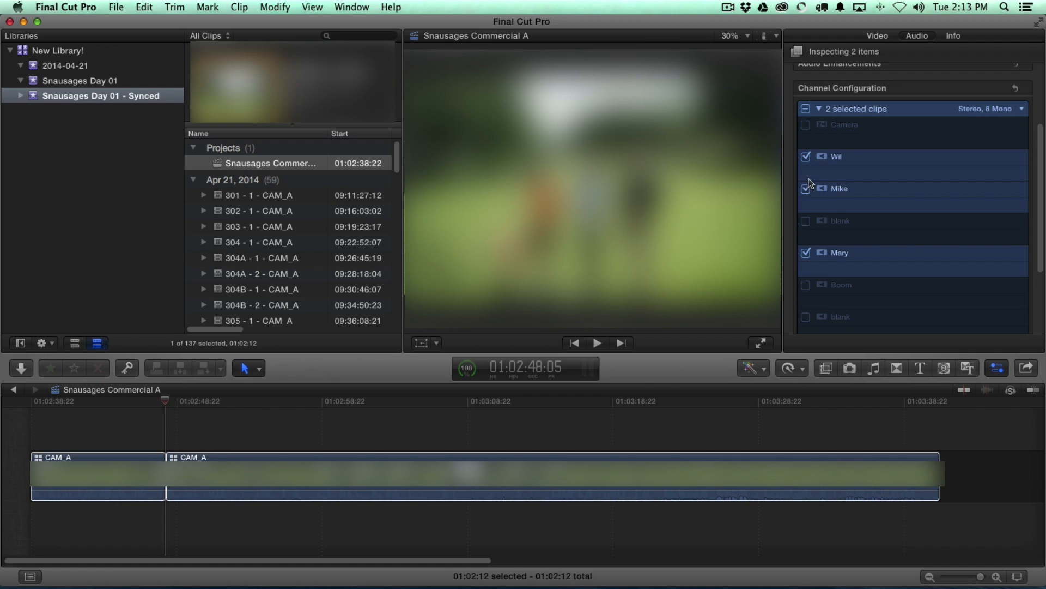
click(806, 188)
click(806, 188)
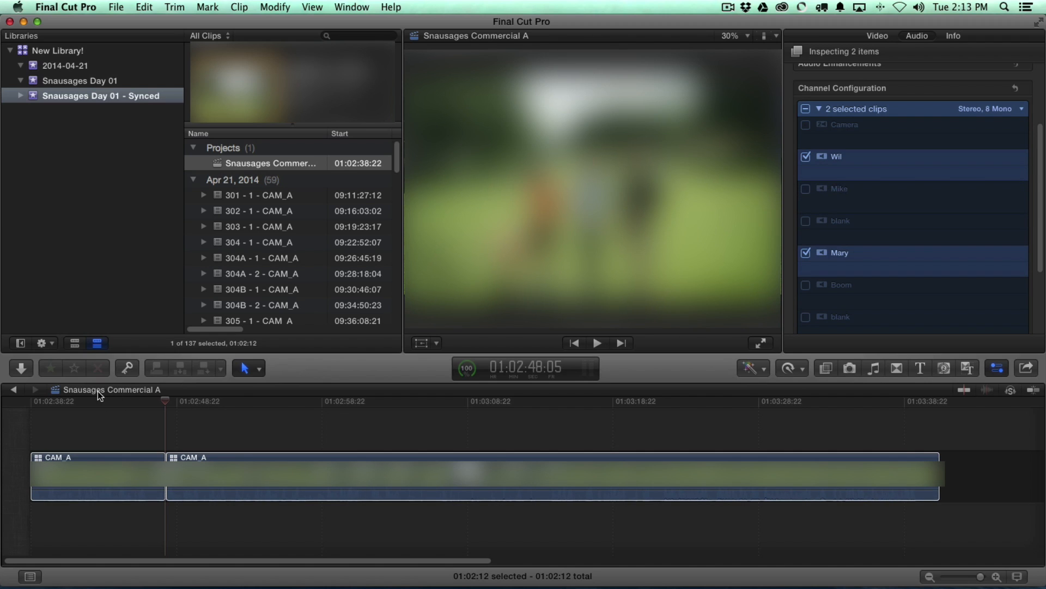
List the roles used in the project timeline and highlight the two dialogue subroles one after the other.
key(super+shift+2)
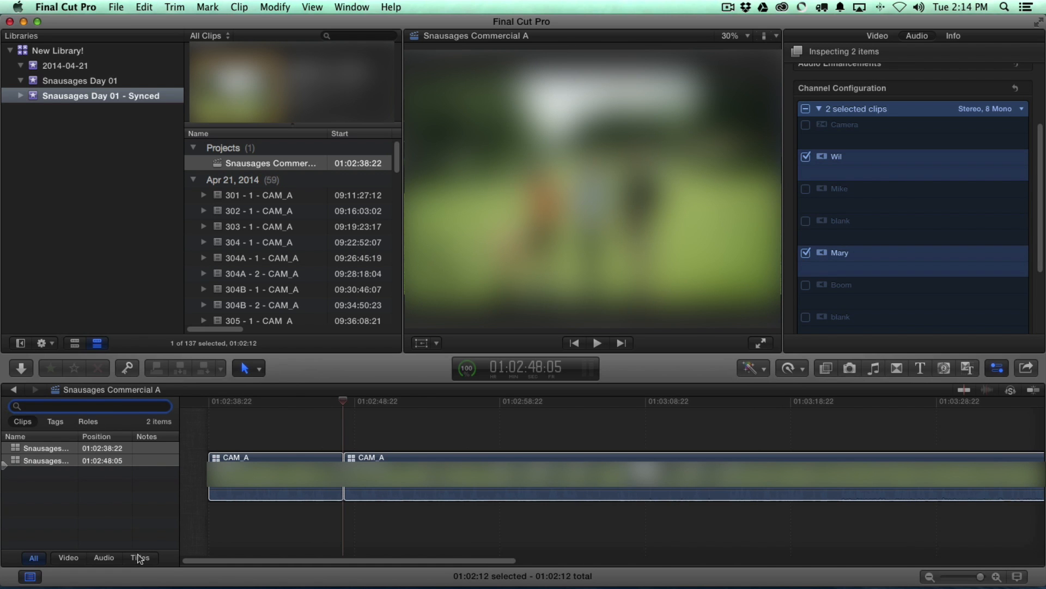
click(92, 422)
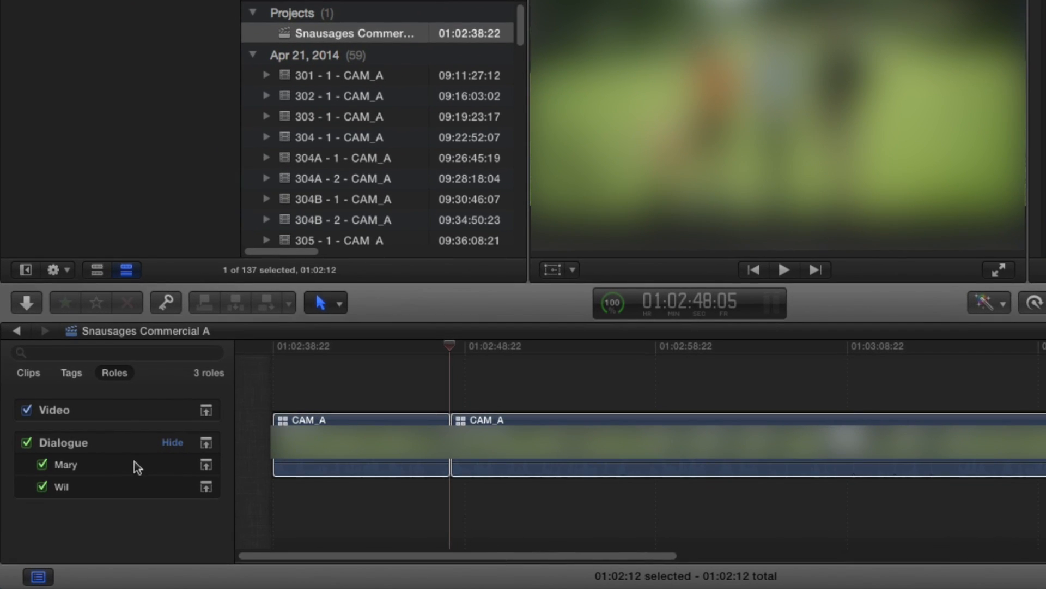
click(131, 462)
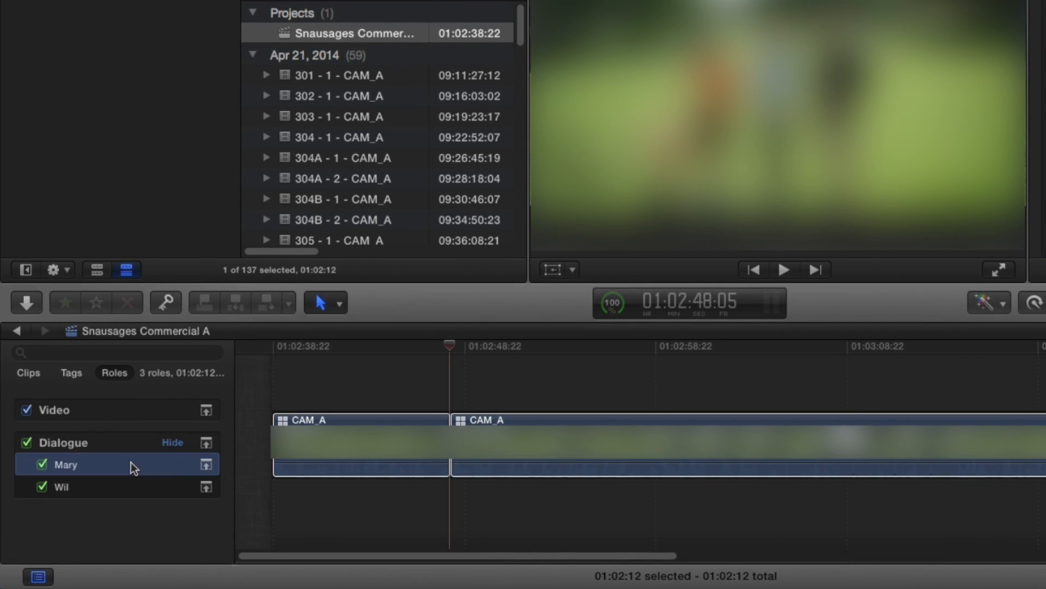
click(133, 486)
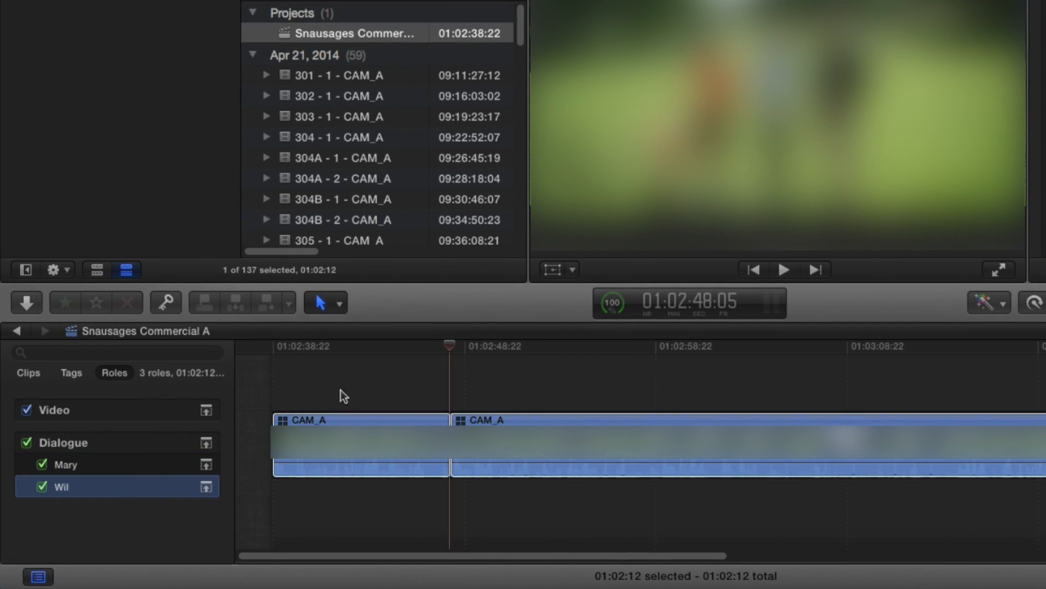
Expand the audio components of the first CAM_A clip in the timeline and highlight the upper dialogue subrole.
drag(327, 384, 421, 430)
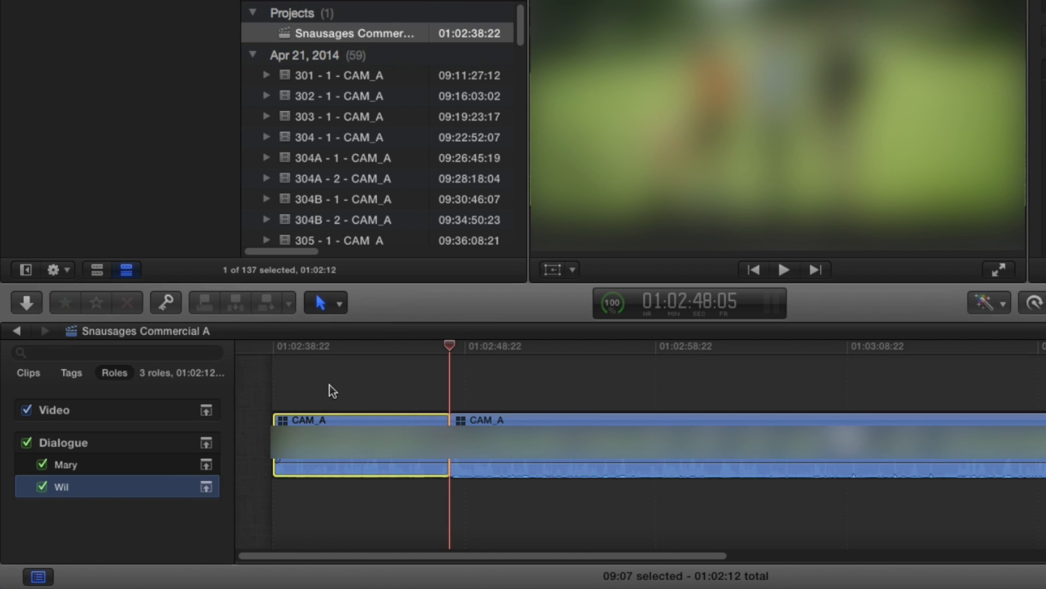
key(ctrl+alt+s)
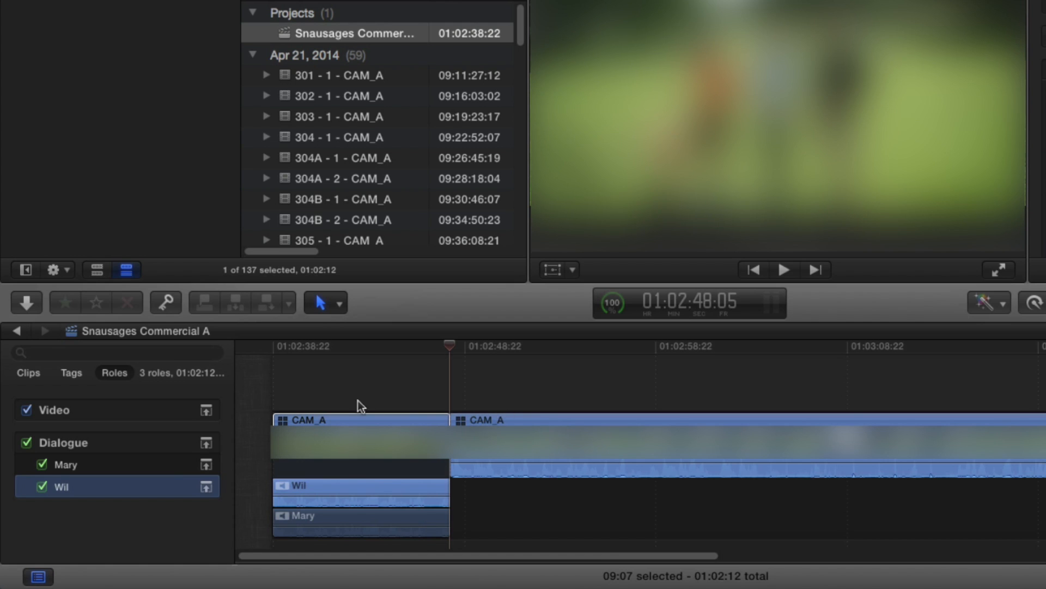
click(126, 464)
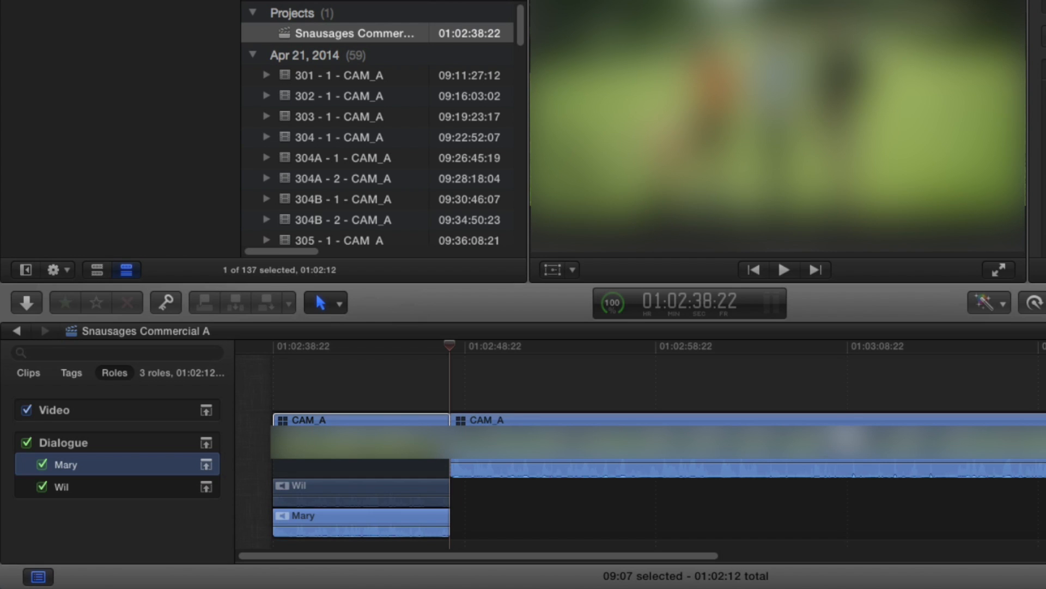
Enable all audio channels of the first CAM_A clip, and highlight the Boom subrole and the two below it in turn.
click(1042, 121)
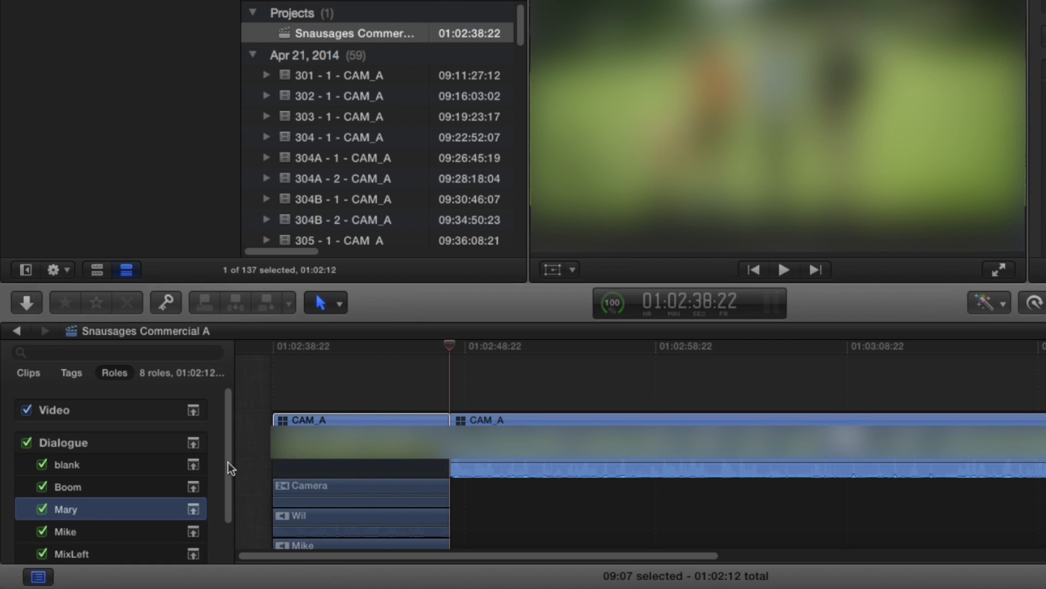
drag(227, 462, 231, 516)
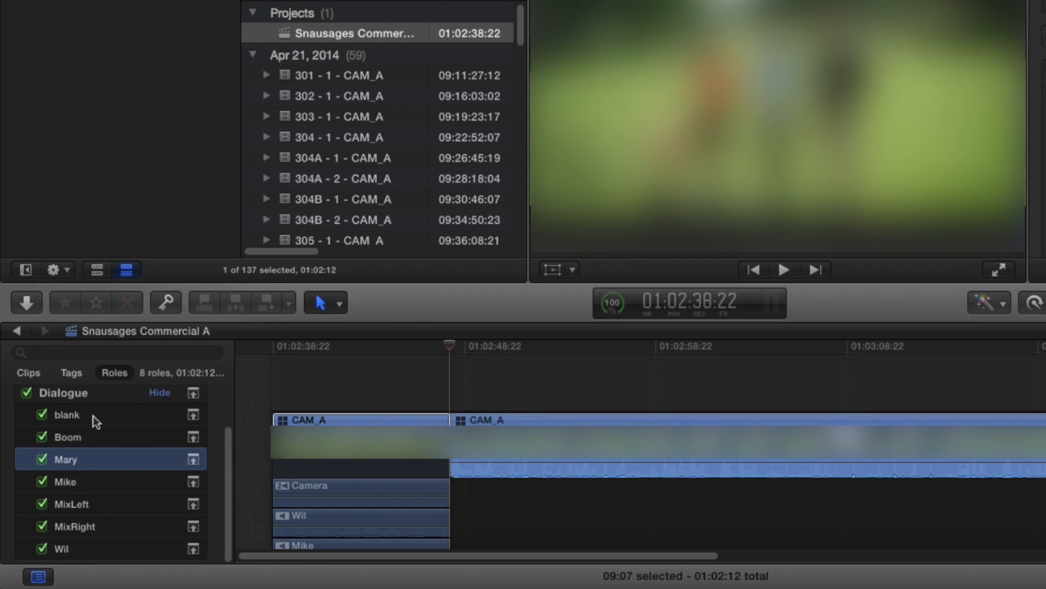
click(106, 440)
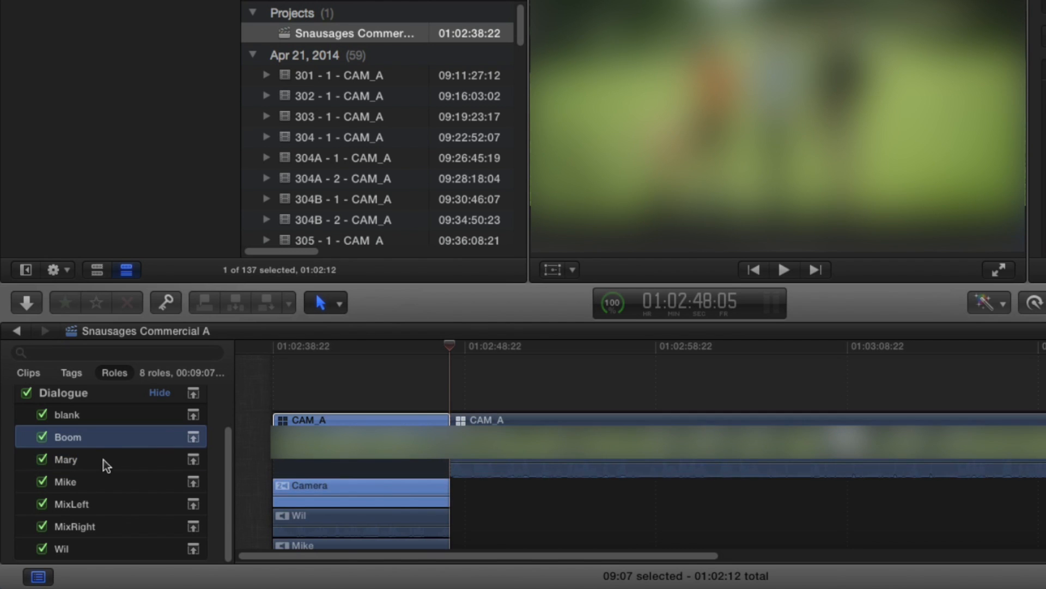
key(Down)
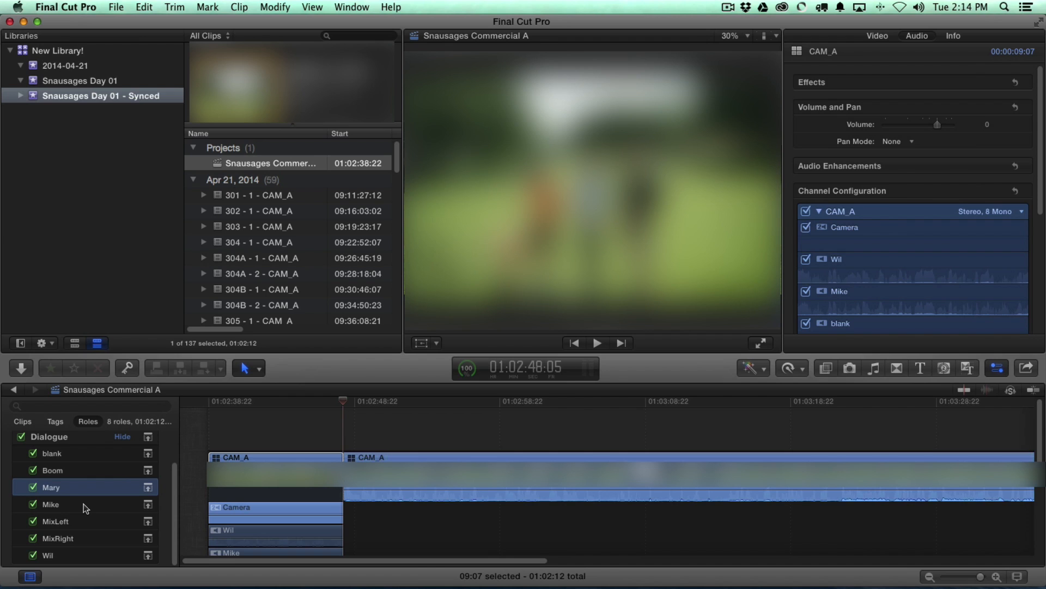
click(84, 505)
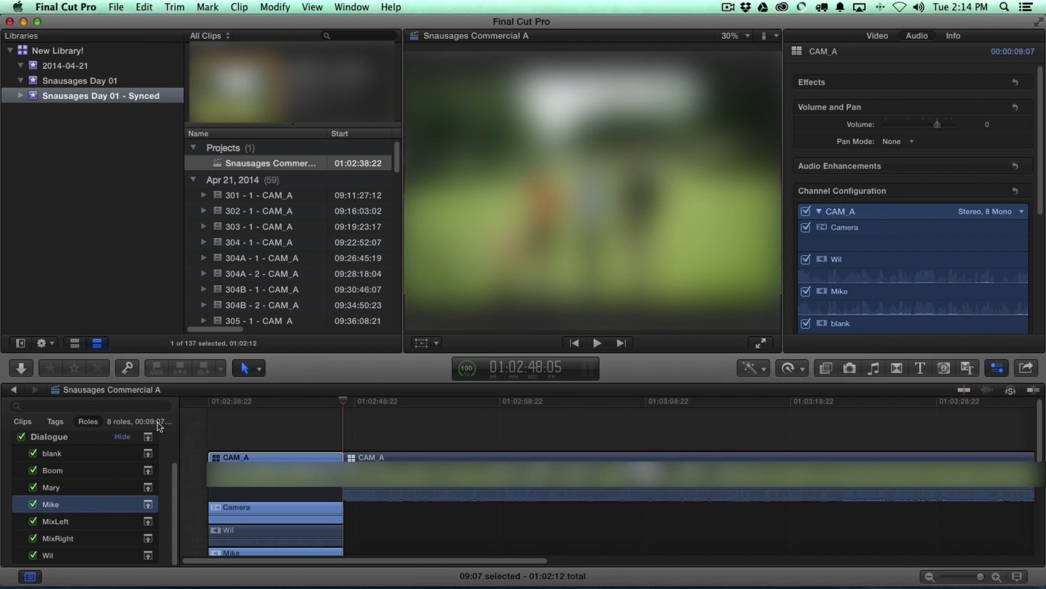
Create a smart collection in the Snausages Day 01 - Synced event and add a Roles rule to its filter.
click(54, 95)
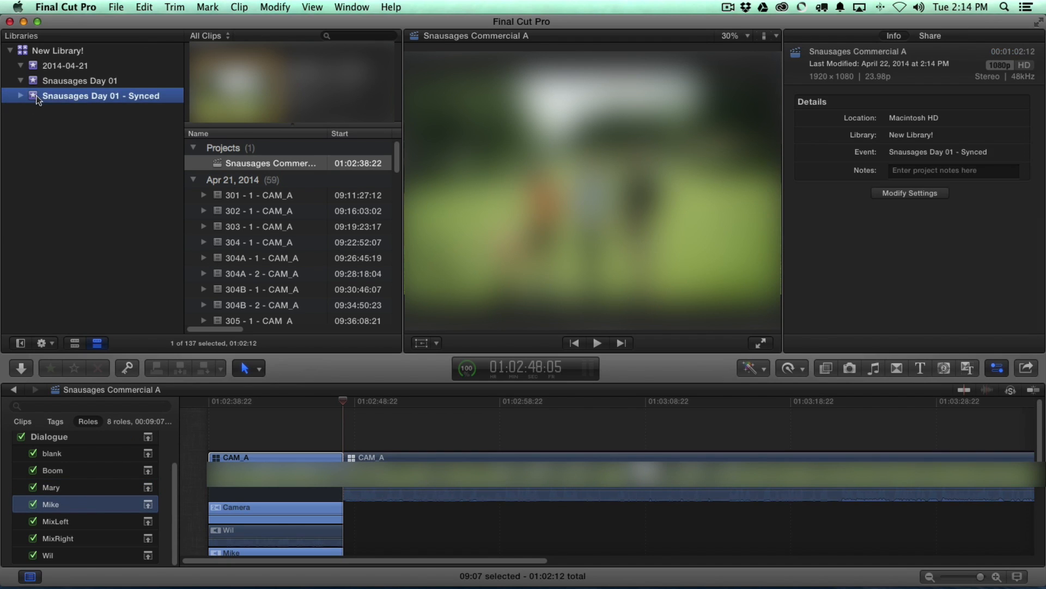
key(super+alt+n)
click(44, 158)
double_click(44, 157)
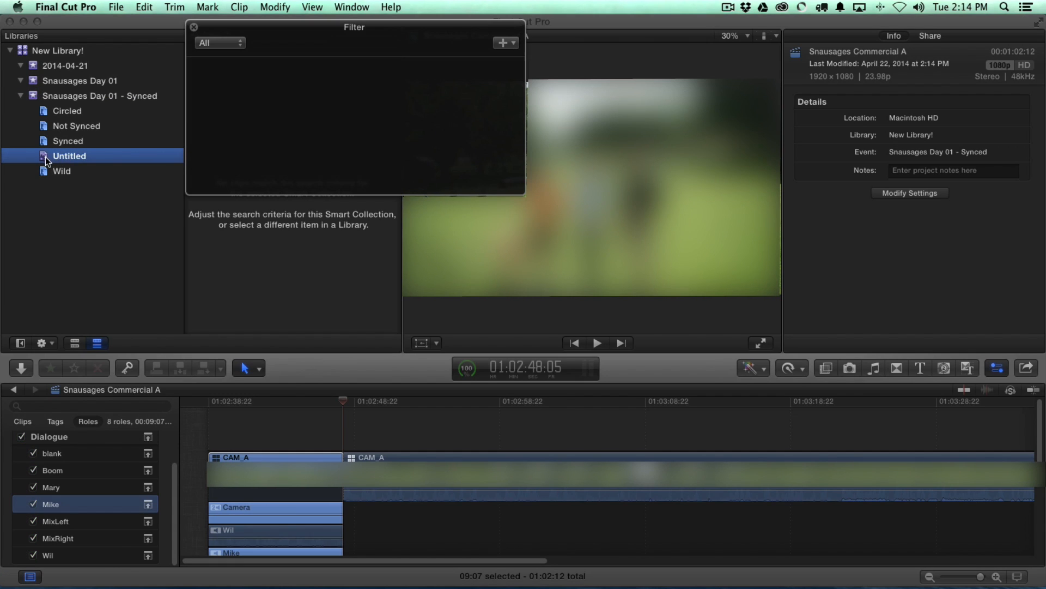
click(511, 44)
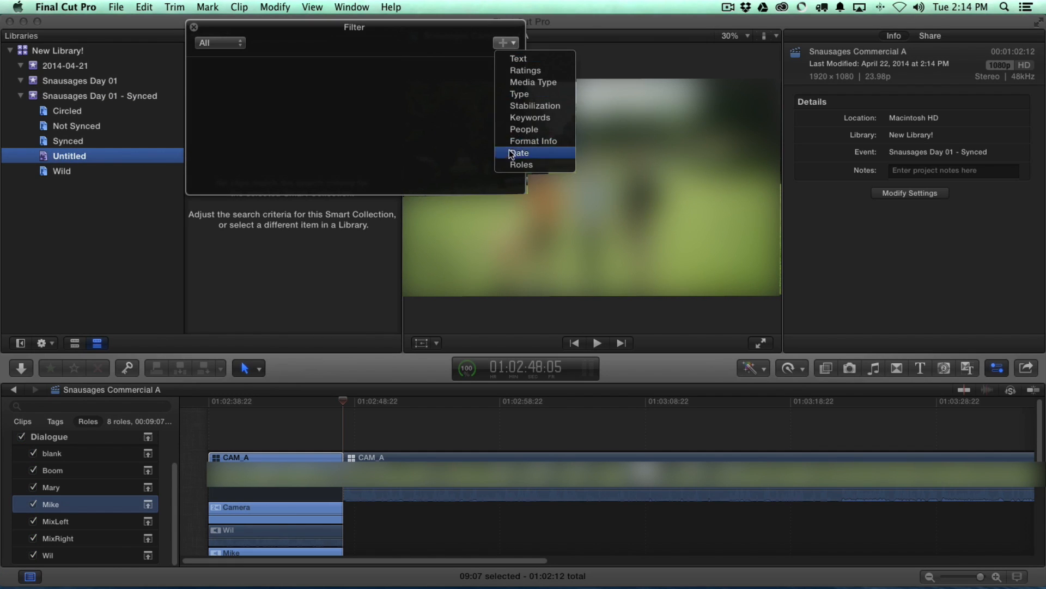
click(521, 165)
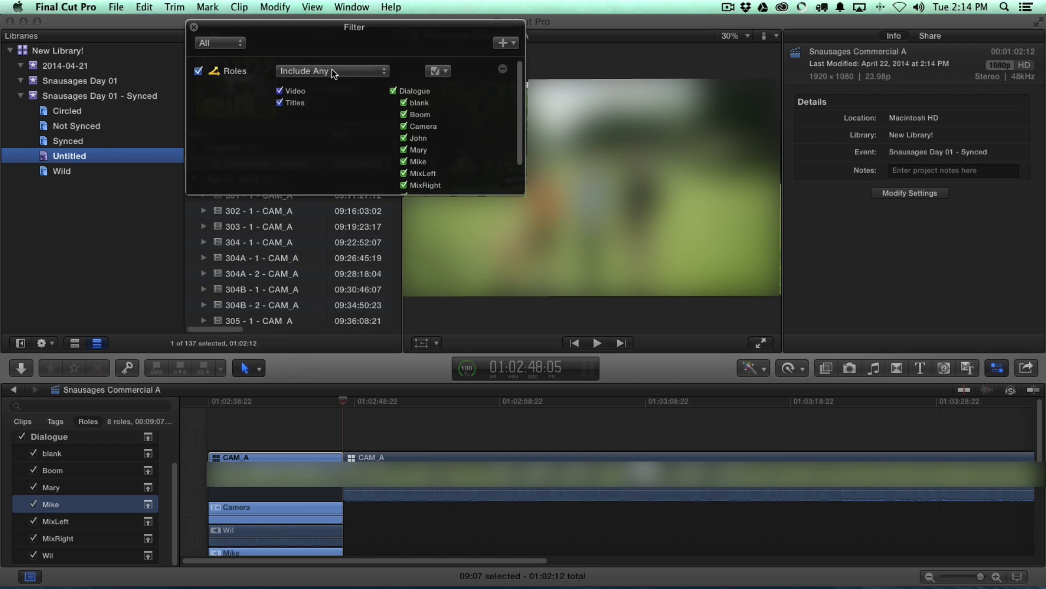
Limit the Roles rule to the dialogue subrole between John and Mike, and expand the matching Apr 21, 2014 clips.
click(443, 71)
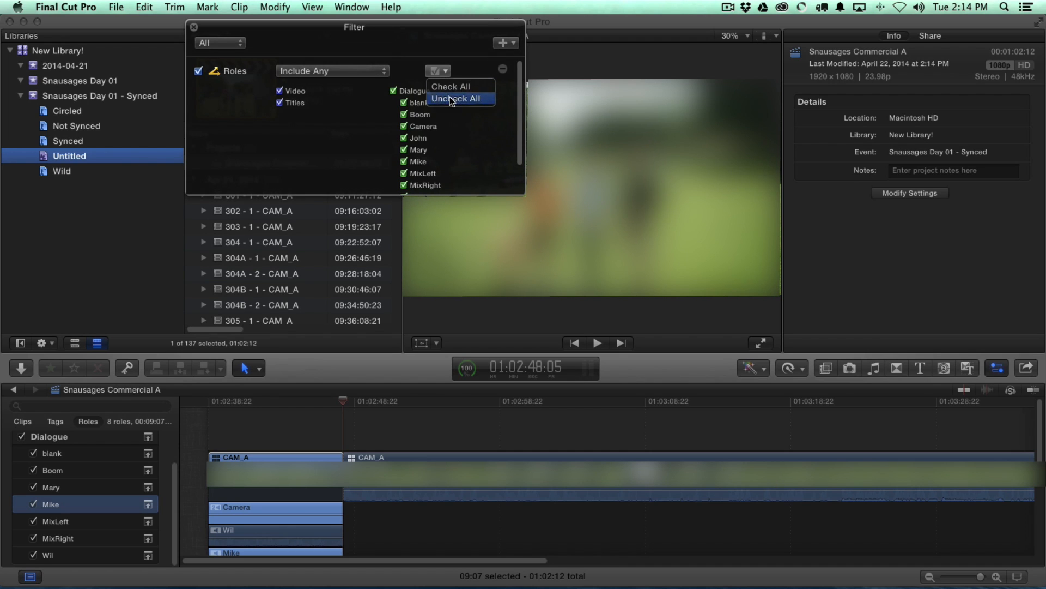
click(450, 99)
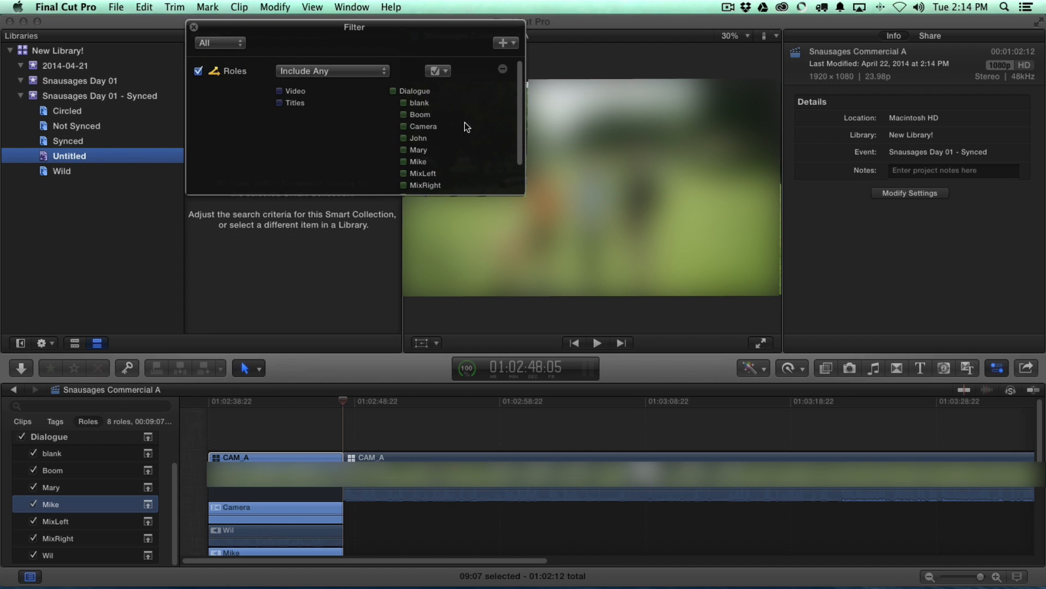
click(423, 152)
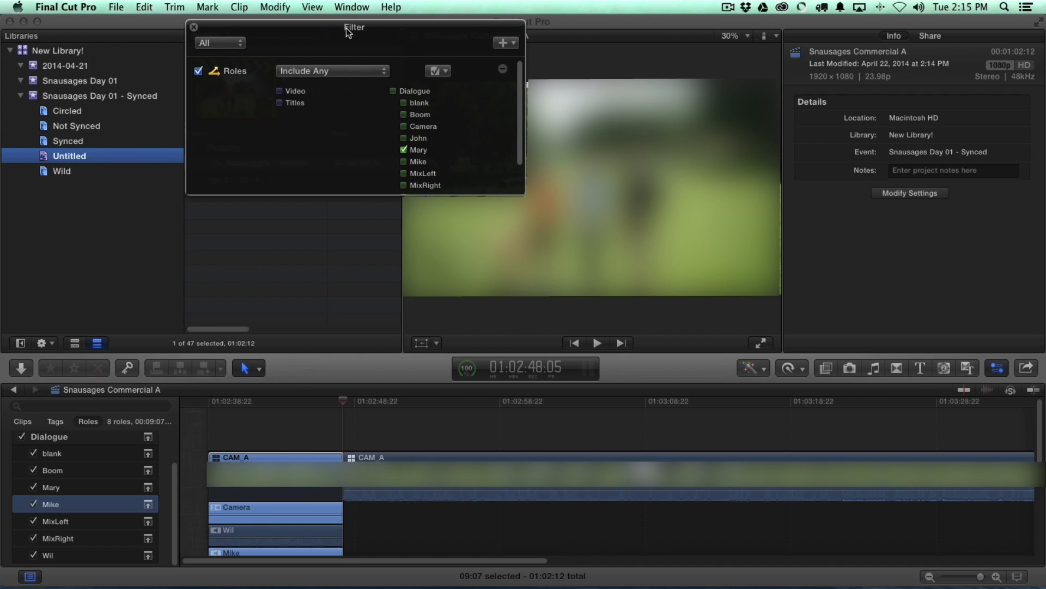
drag(347, 27, 581, 73)
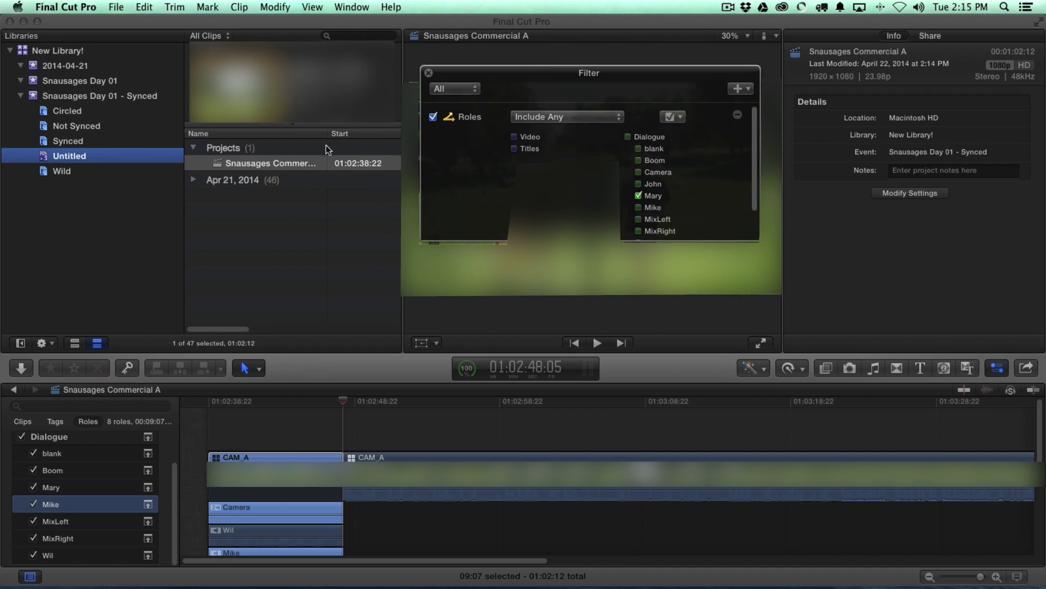
click(193, 180)
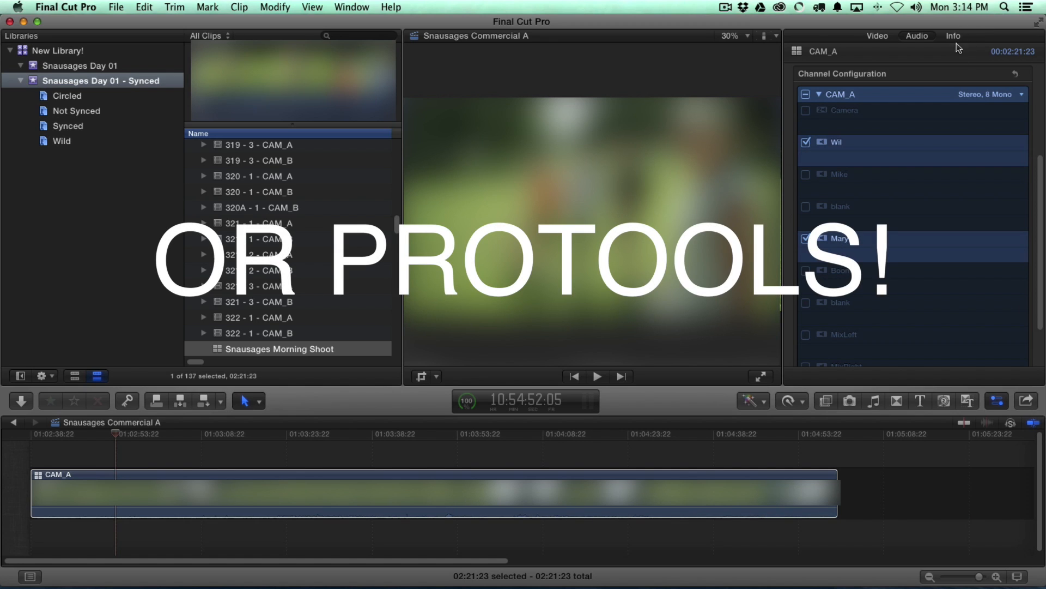
Trim the end of the CAM_A clip to a 01:02:12 duration and export the Snausages Commercial A project as XML.
drag(841, 498, 369, 458)
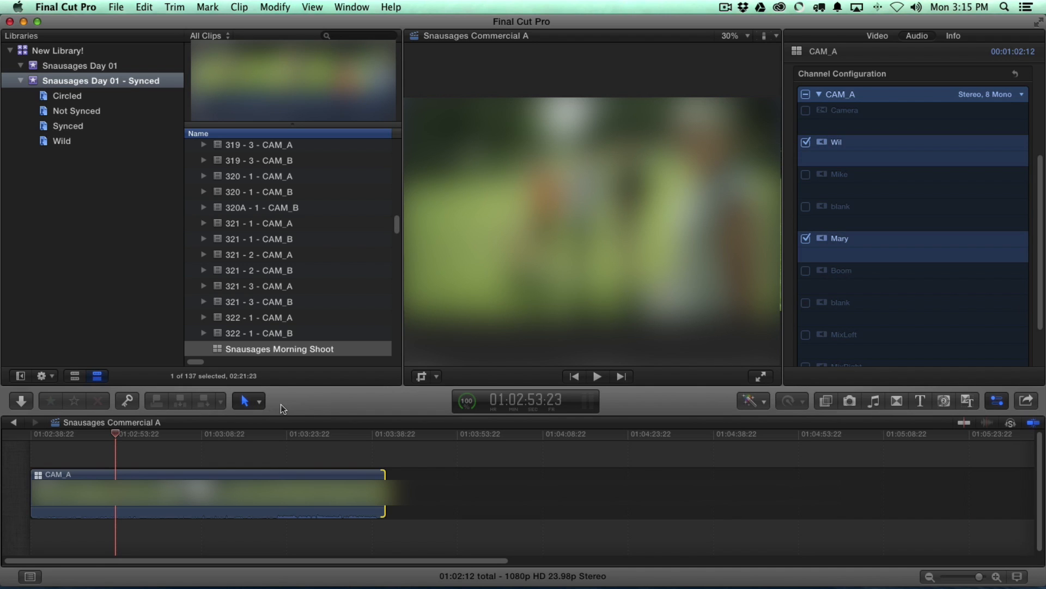
click(313, 445)
key(super+shift+x)
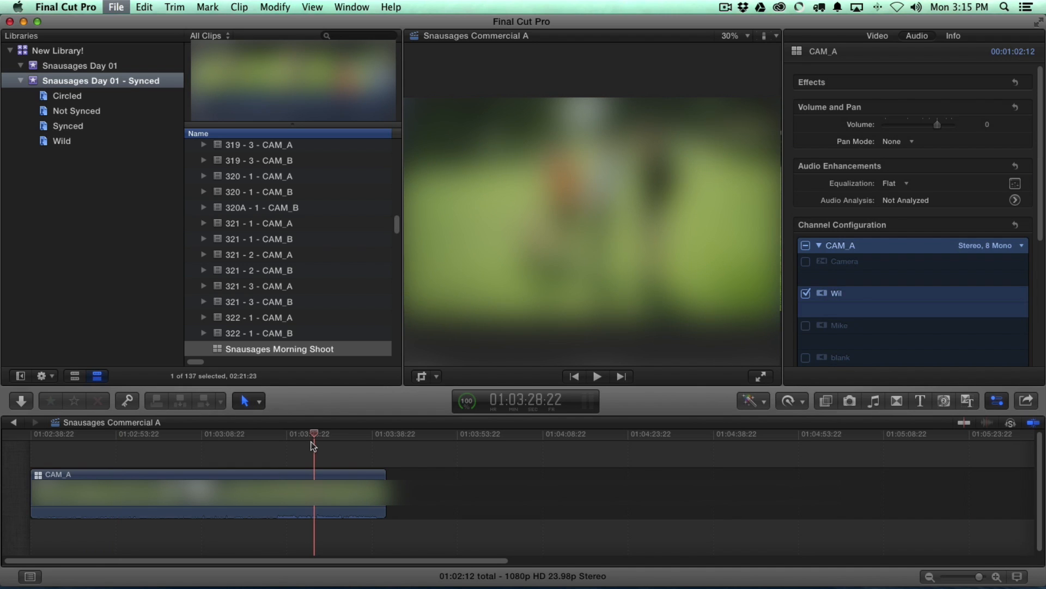
click(715, 379)
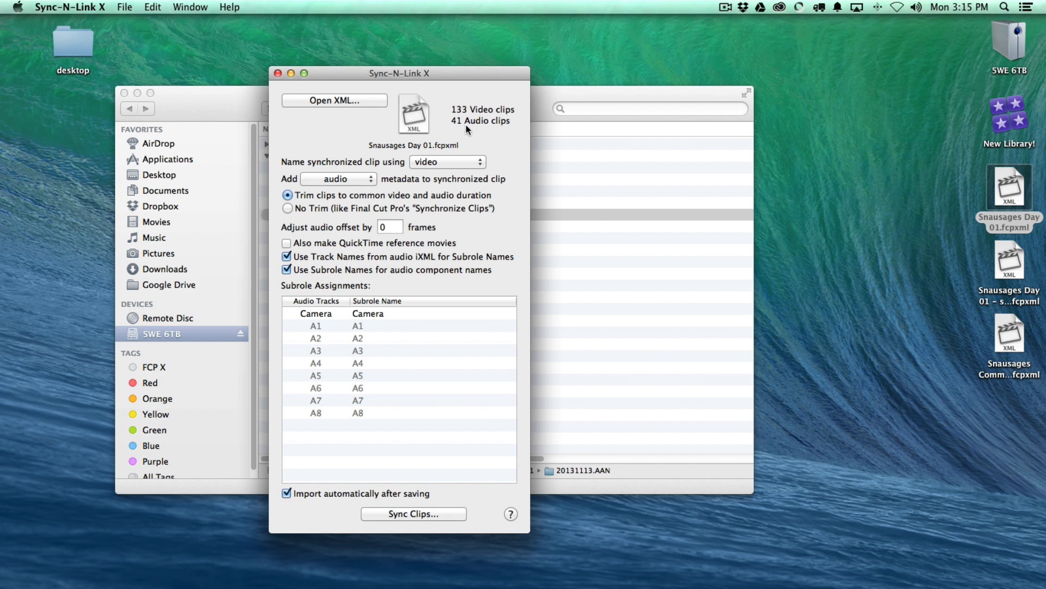
Hide Sync-N-Link X and open X2Pro Audio Convert.
key(super+h)
key(super+space)
text(x2pro)
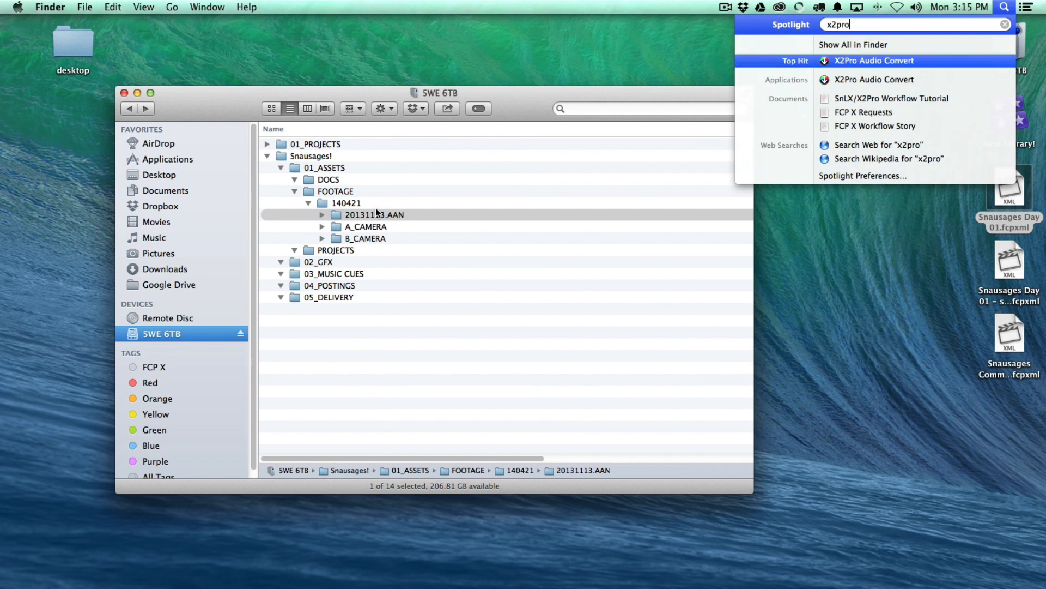
key(Return)
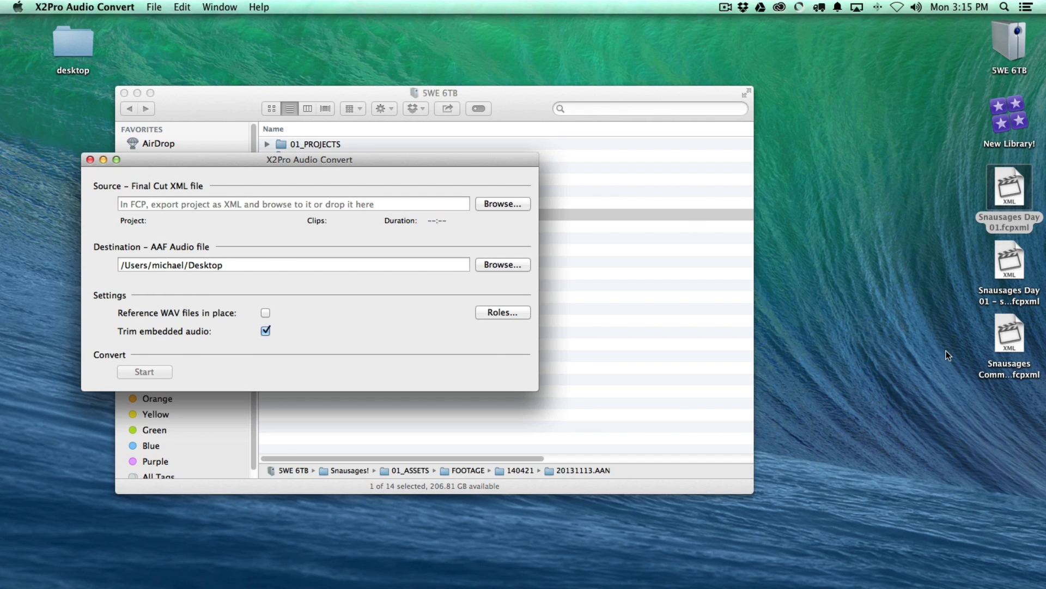
Load Snausages Commercial A.fcpxml from the desktop as the conversion source and show its audio roles.
drag(1010, 343, 320, 200)
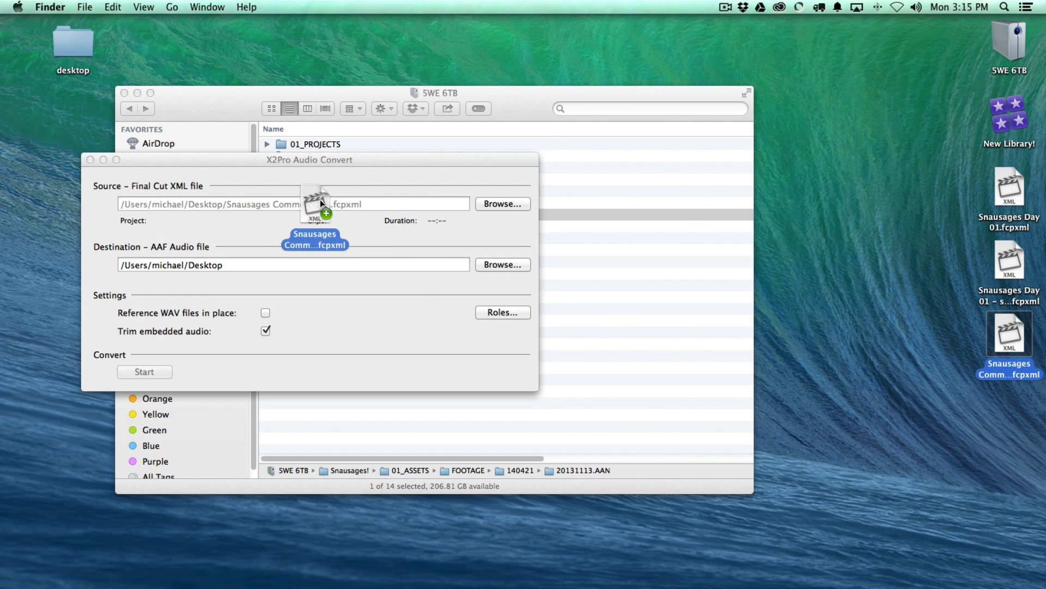
click(513, 311)
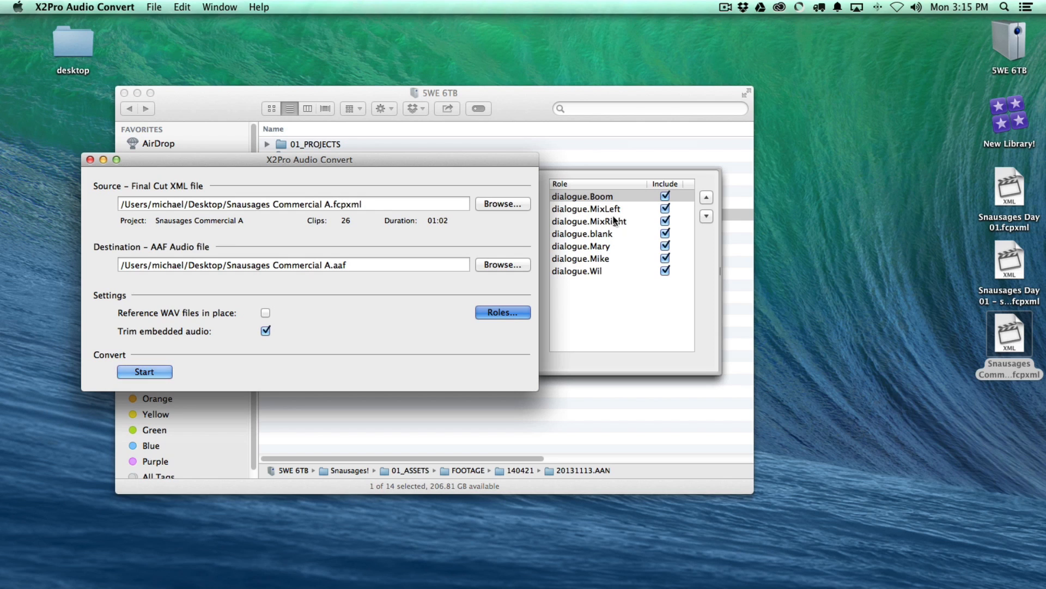
Exclude the dialogue.MixLeft, dialogue.MixRight, dialogue.blank and dialogue.Mary roles from the conversion.
click(665, 209)
click(665, 221)
click(665, 234)
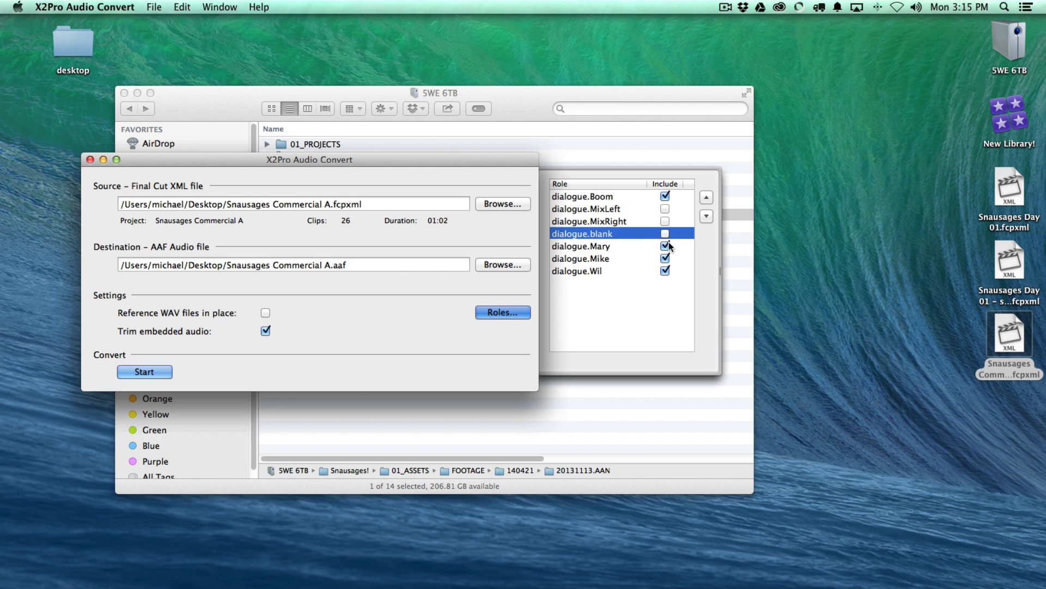
click(665, 245)
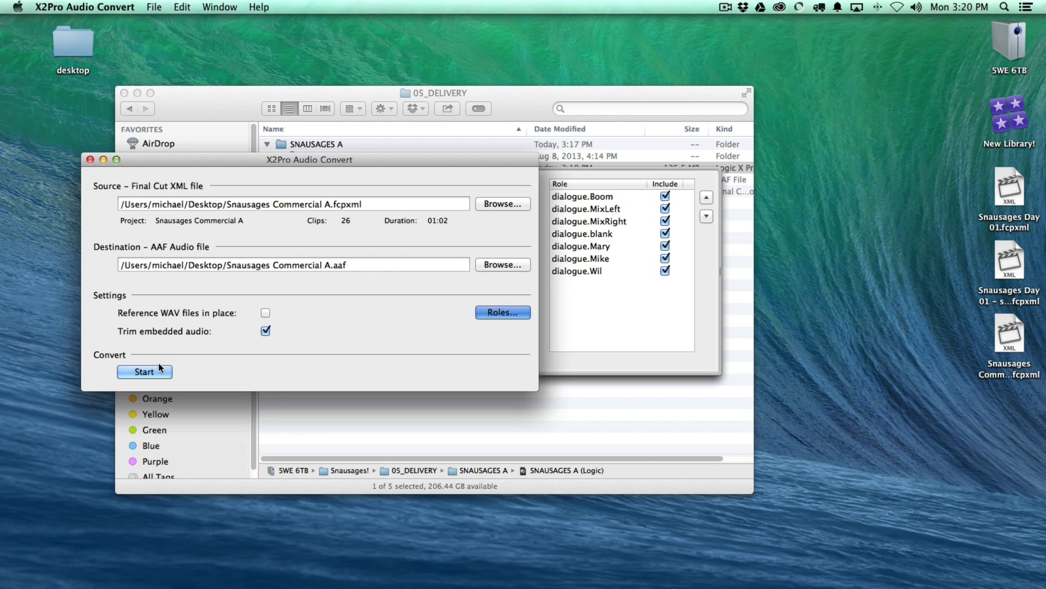
Convert the project's audio to Snausages Commercial A.aaf on the desktop, select that file, and bring the 05_DELIVERY folder window forward.
click(145, 371)
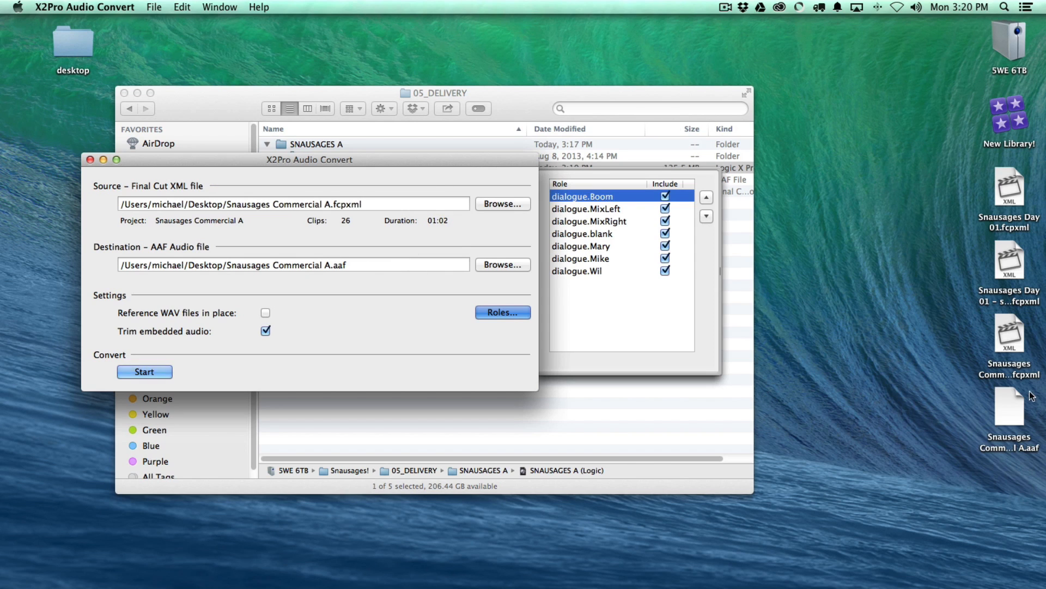
click(1011, 406)
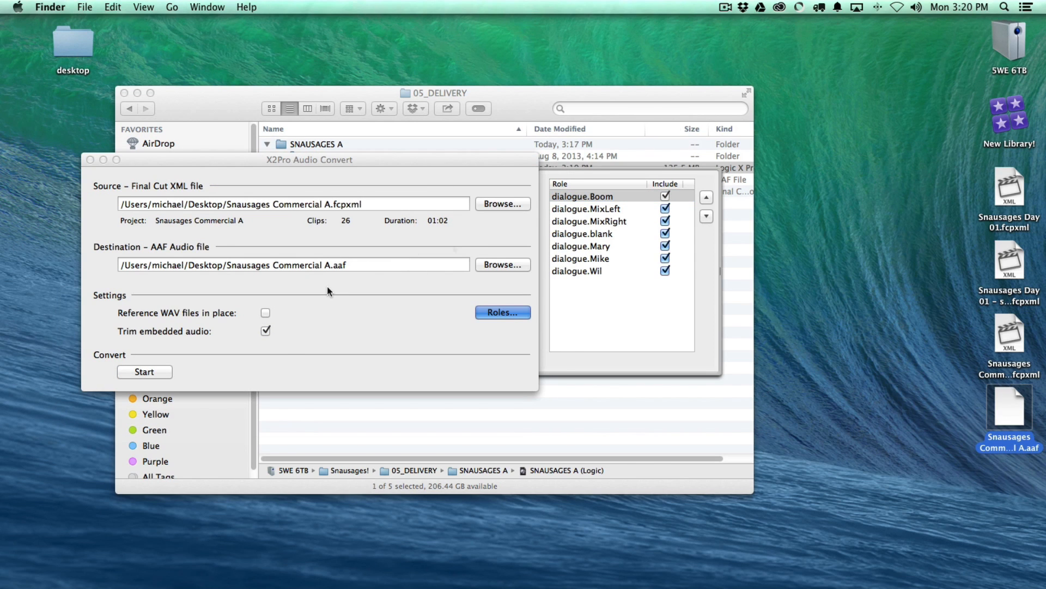
click(374, 89)
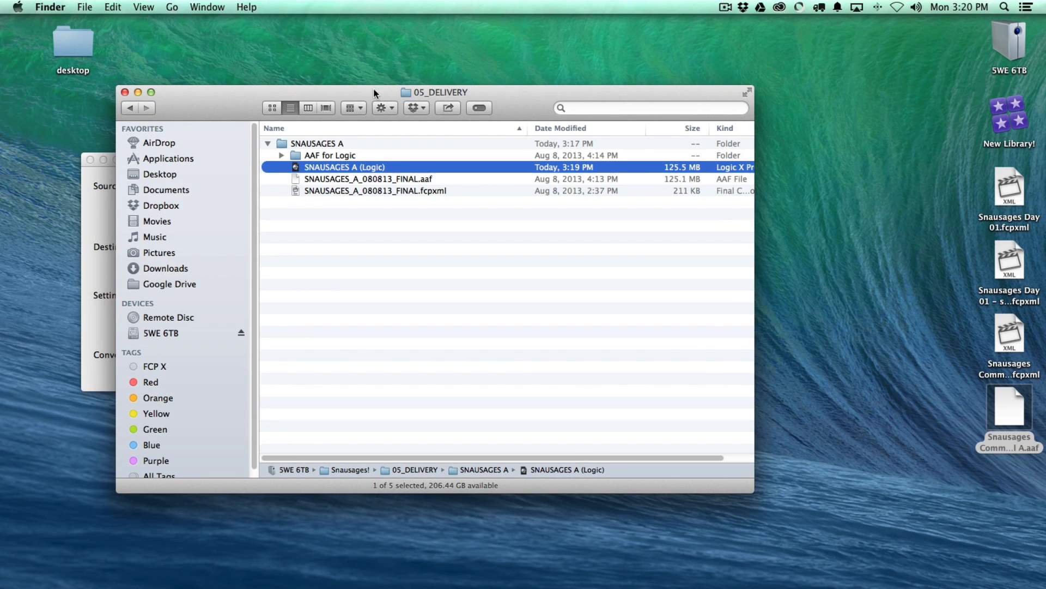